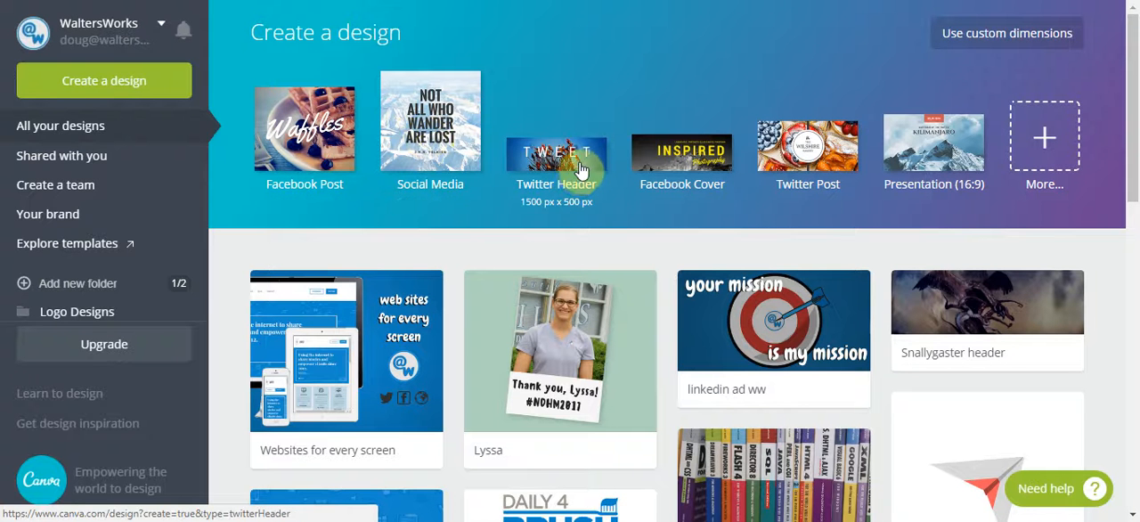
# Show all design types and examine the available categories, from Social Media Posts and Documents through Marketing Materials and Events to Ads
pyautogui.click(1038, 135)
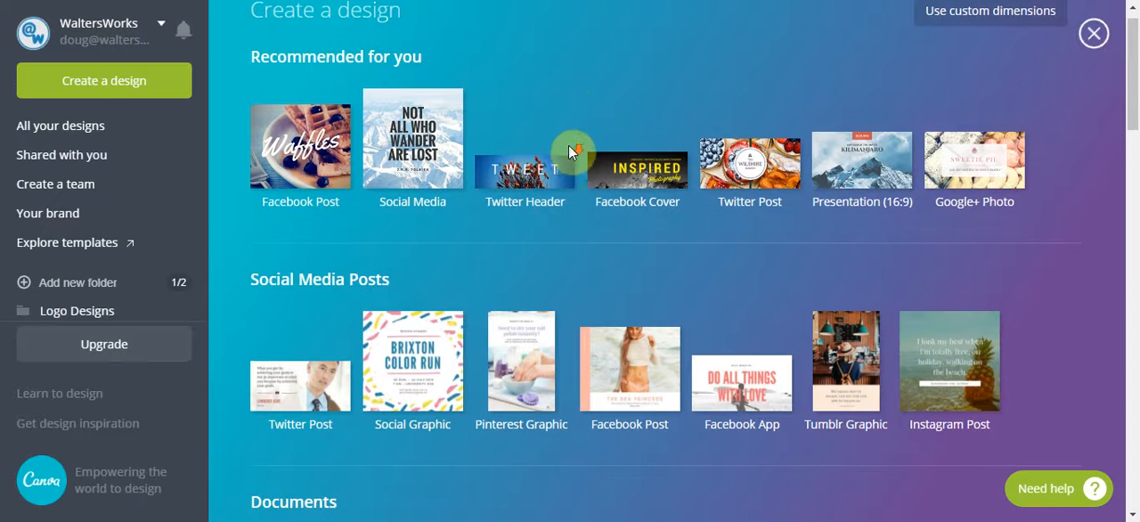
pyautogui.scroll(-2, 236, 229)
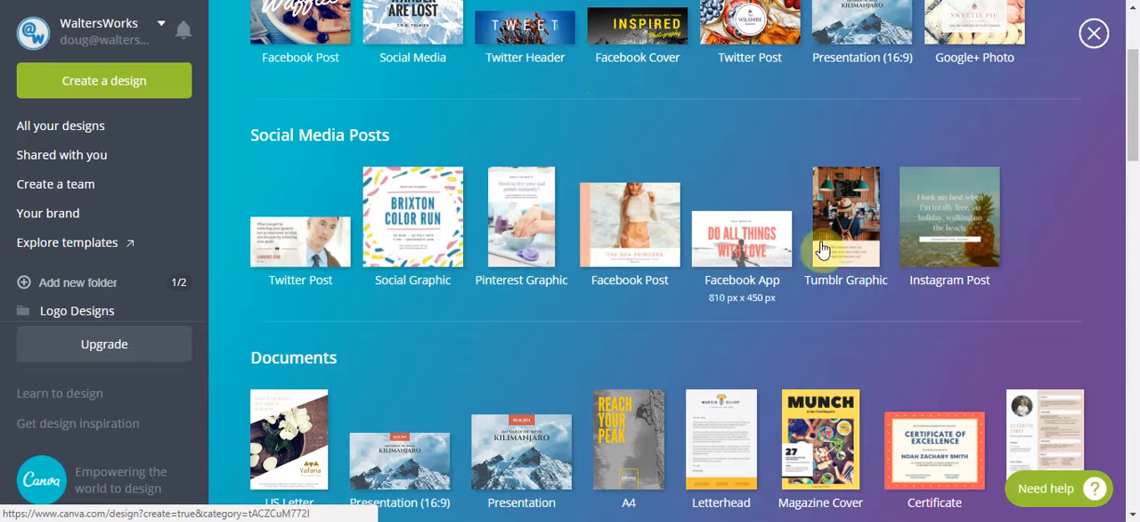
pyautogui.scroll(-1, 902, 228)
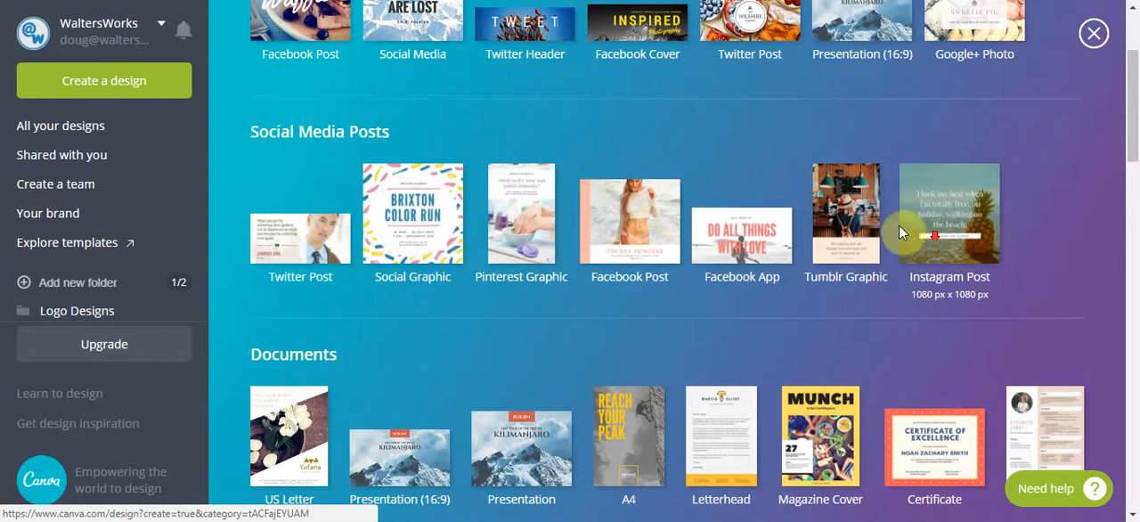
pyautogui.scroll(-2, 687, 214)
pyautogui.scroll(-1, 356, 218)
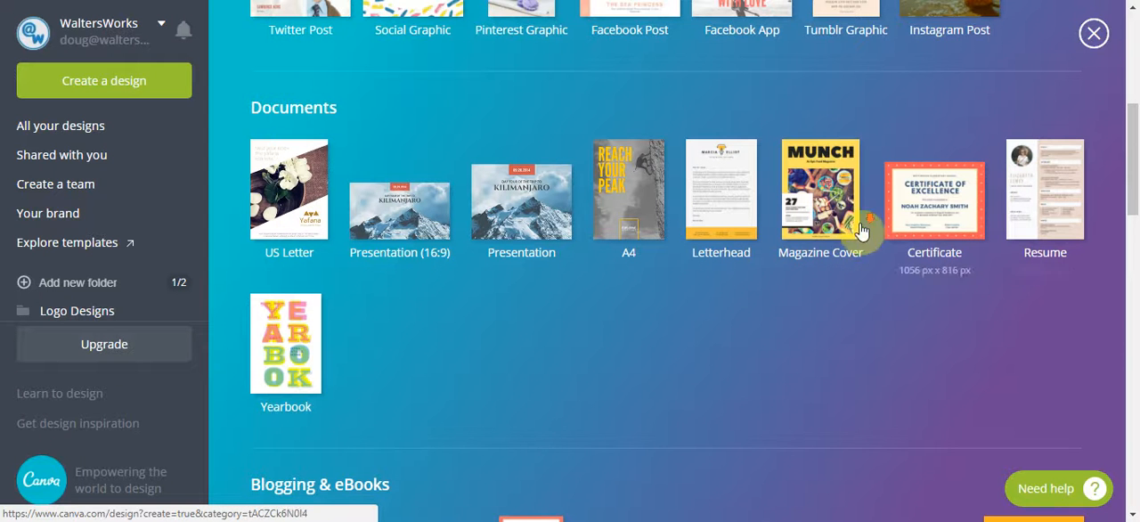
pyautogui.scroll(-1, 842, 234)
pyautogui.scroll(-6, 641, 203)
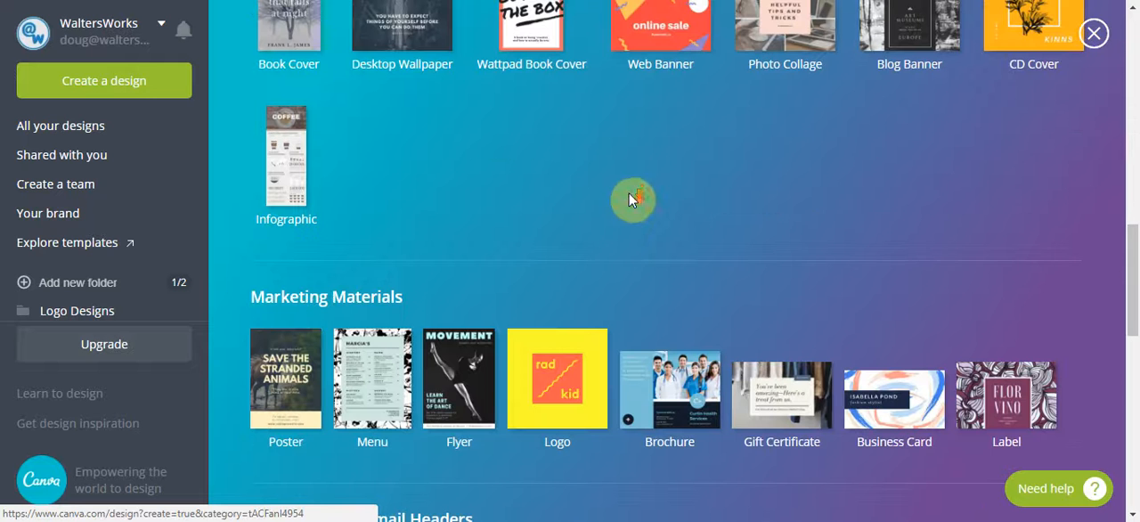
pyautogui.scroll(-5, 626, 192)
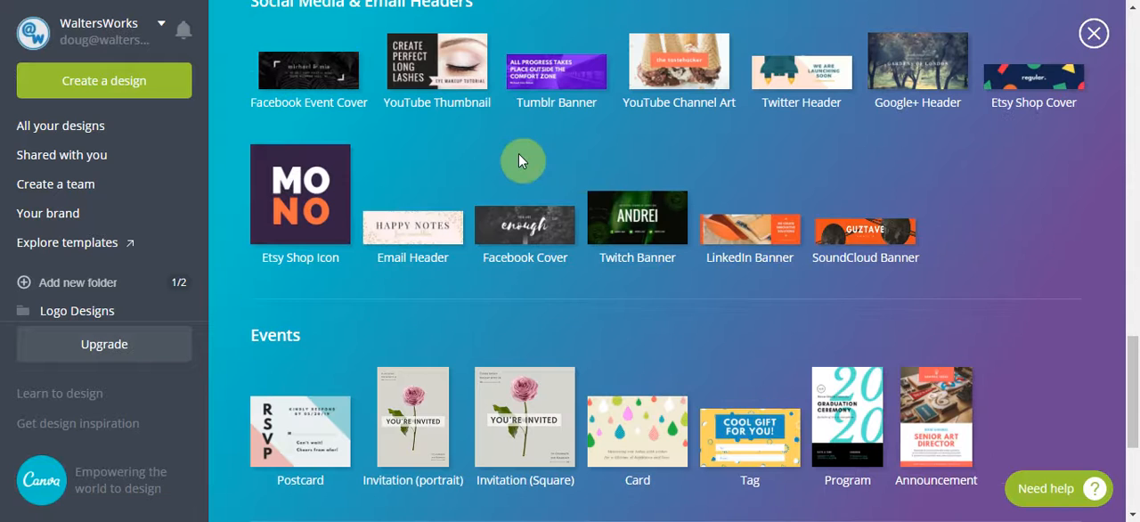
pyautogui.scroll(-1, 565, 153)
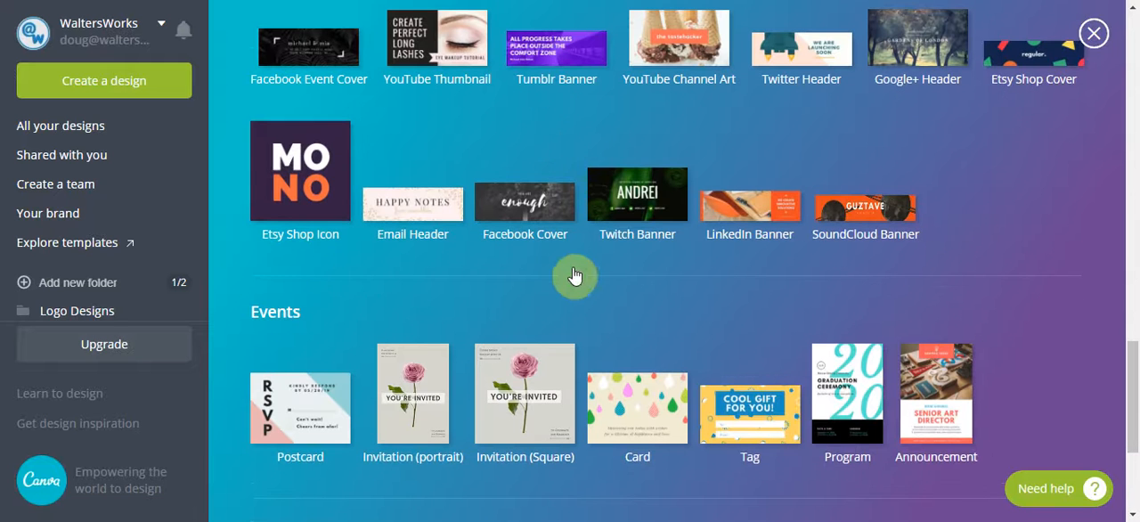
pyautogui.scroll(-3, 575, 272)
pyautogui.scroll(-1, 446, 347)
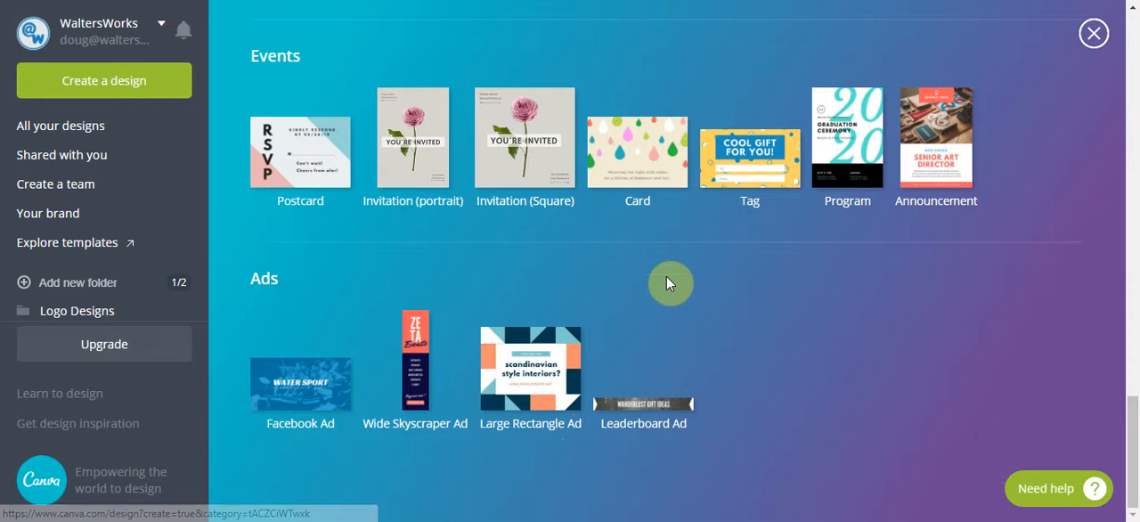
pyautogui.scroll(5, 676, 243)
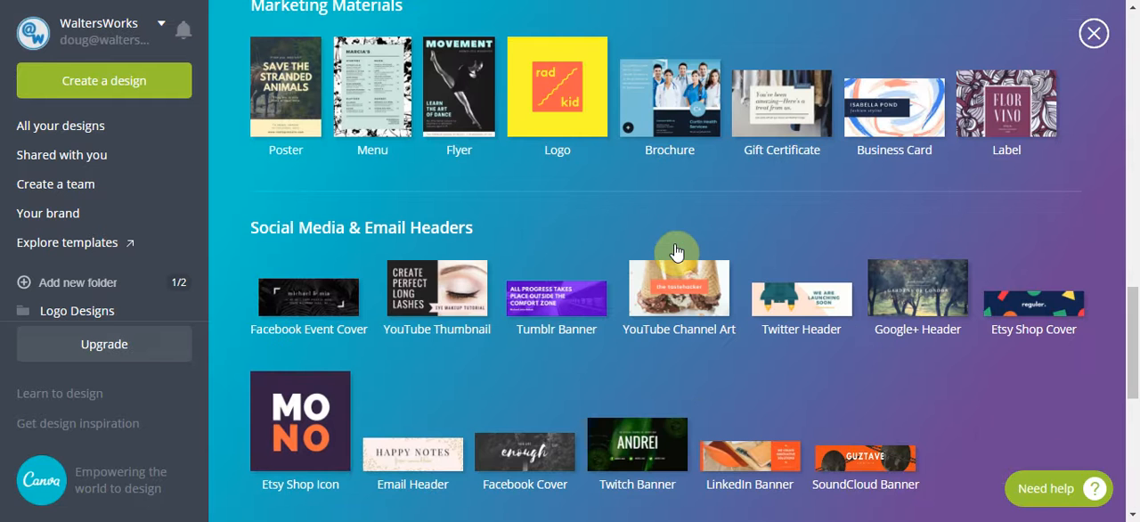
pyautogui.scroll(-5, 623, 205)
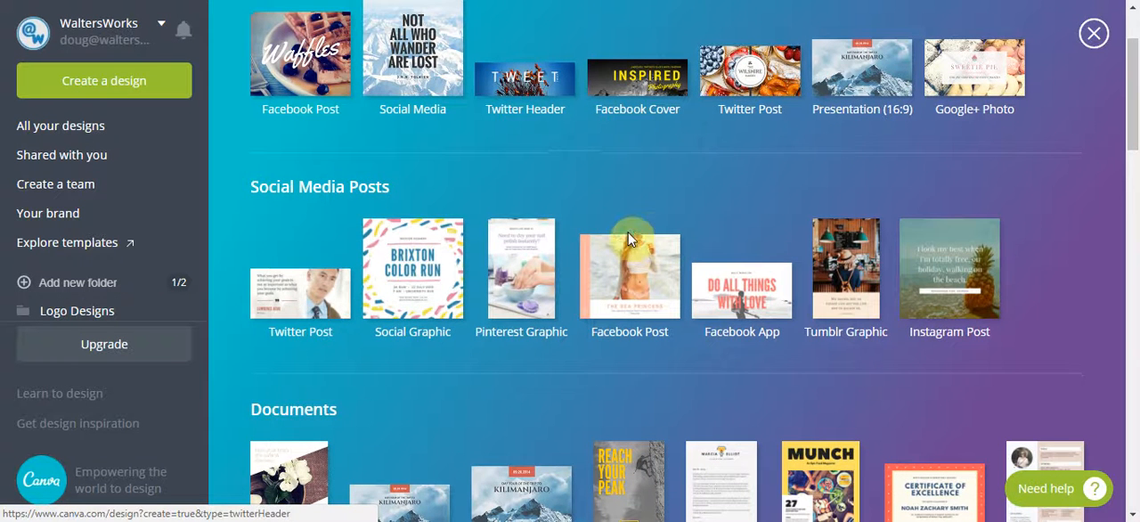
pyautogui.scroll(-10, 602, 262)
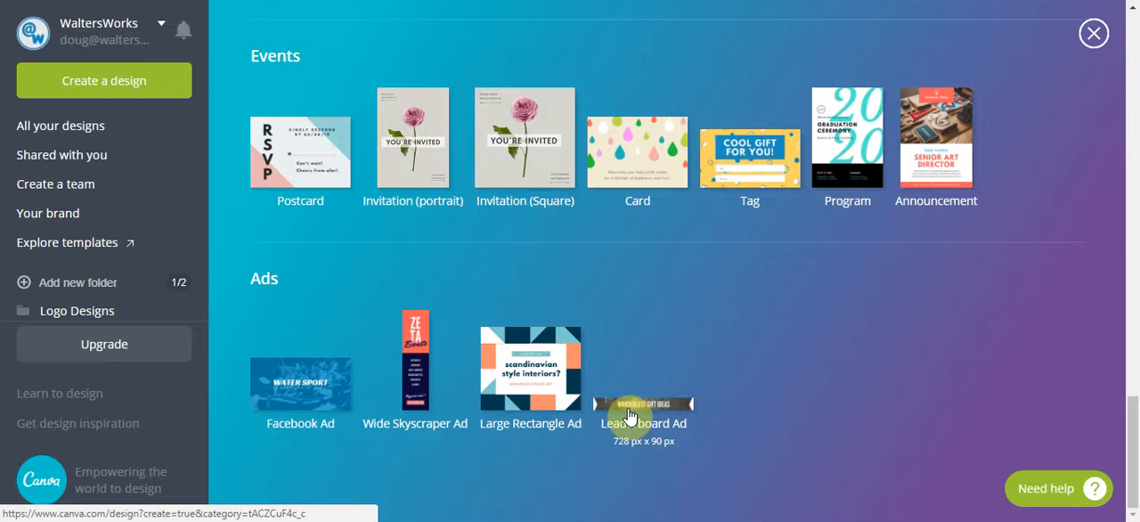
pyautogui.scroll(20, 629, 417)
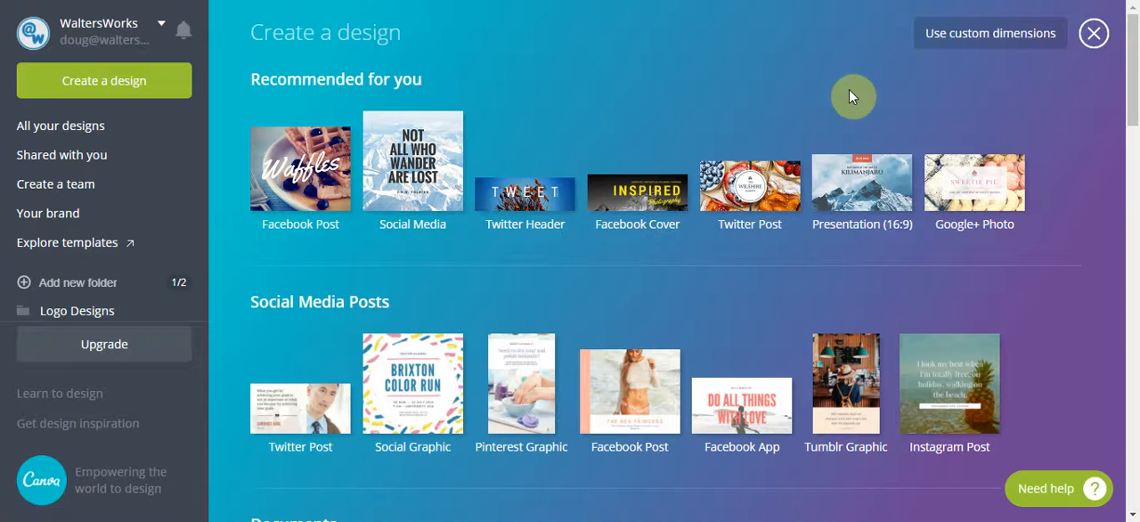
pyautogui.click(948, 41)
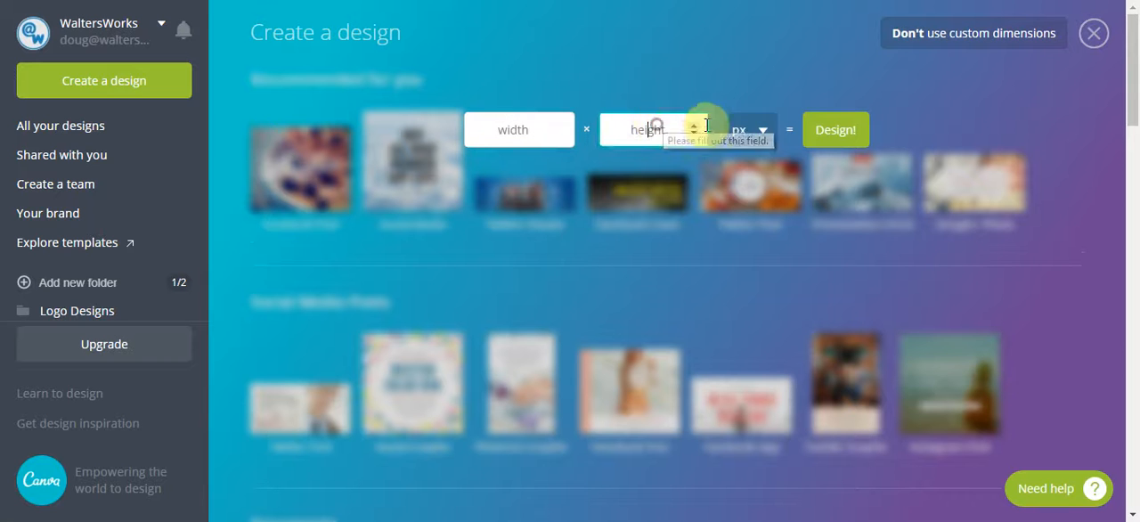
pyautogui.click(762, 129)
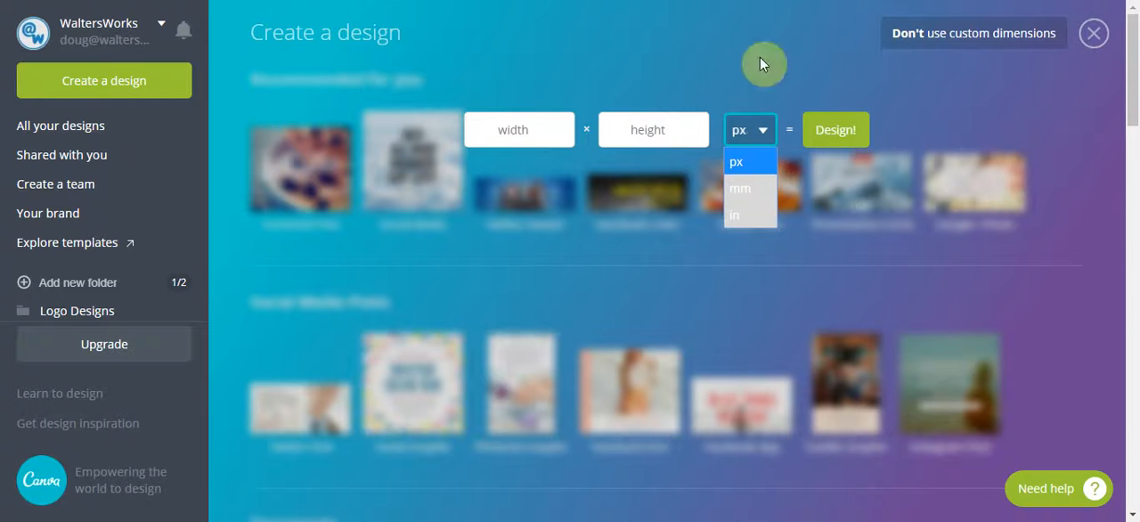
pyautogui.click(1039, 40)
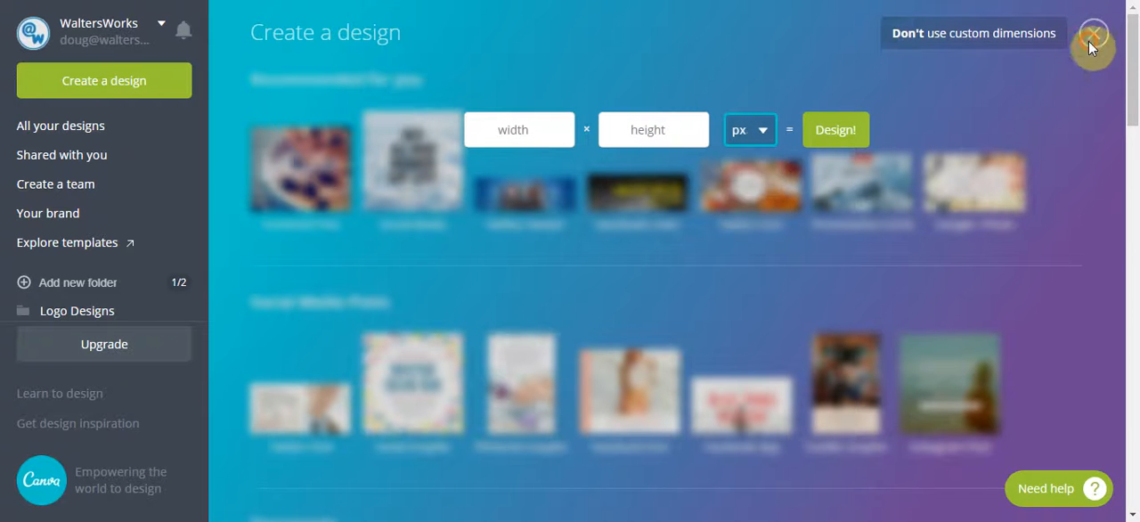
pyautogui.click(684, 30)
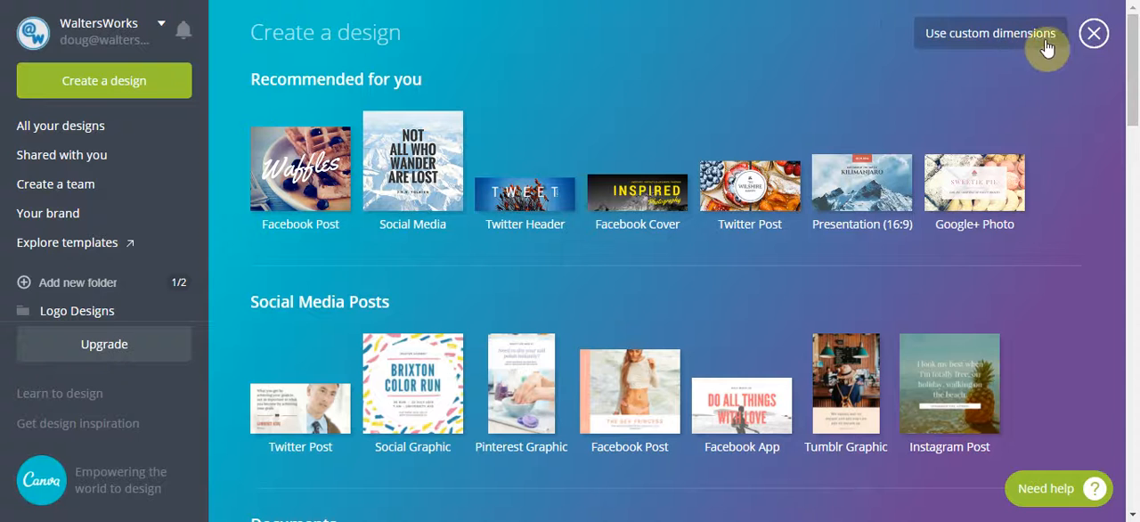
# Create a new blank design of the Facebook Post type
pyautogui.click(322, 181)
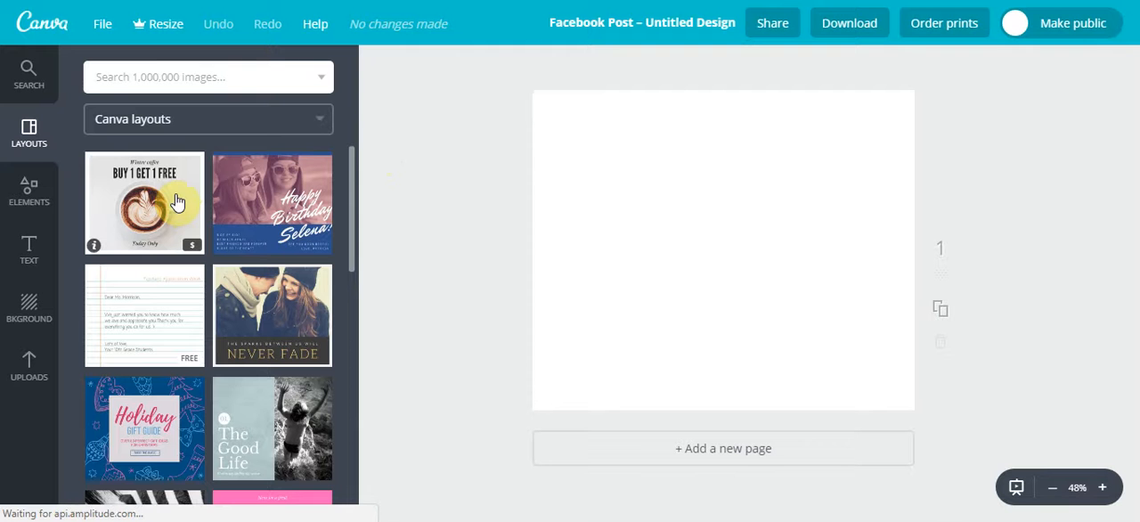
# Examine the purchase terms, included assets and keywords of the "Never Fade" romantic couple layout and close its details
pyautogui.scroll(-1, 250, 214)
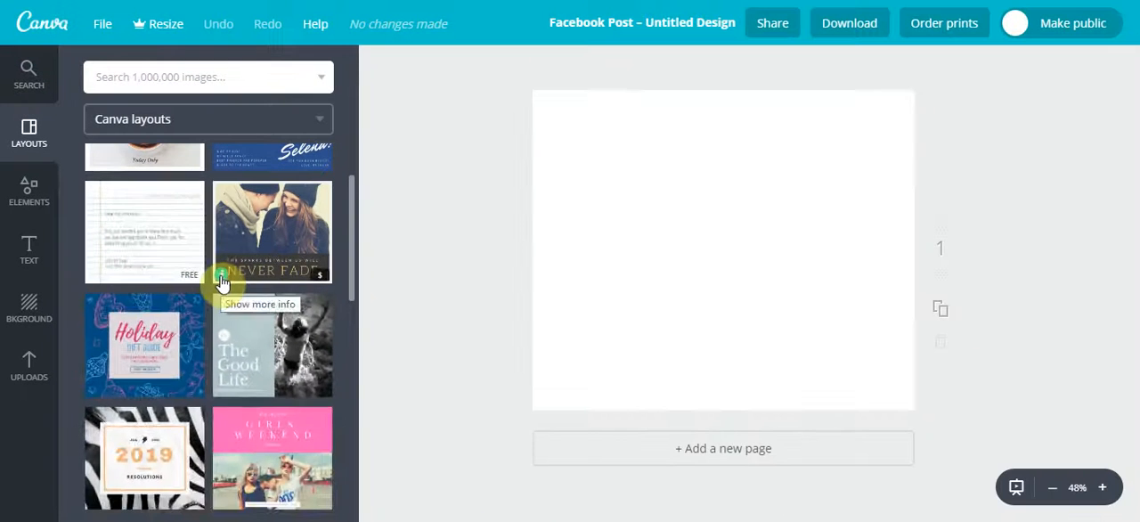
pyautogui.click(465, 343)
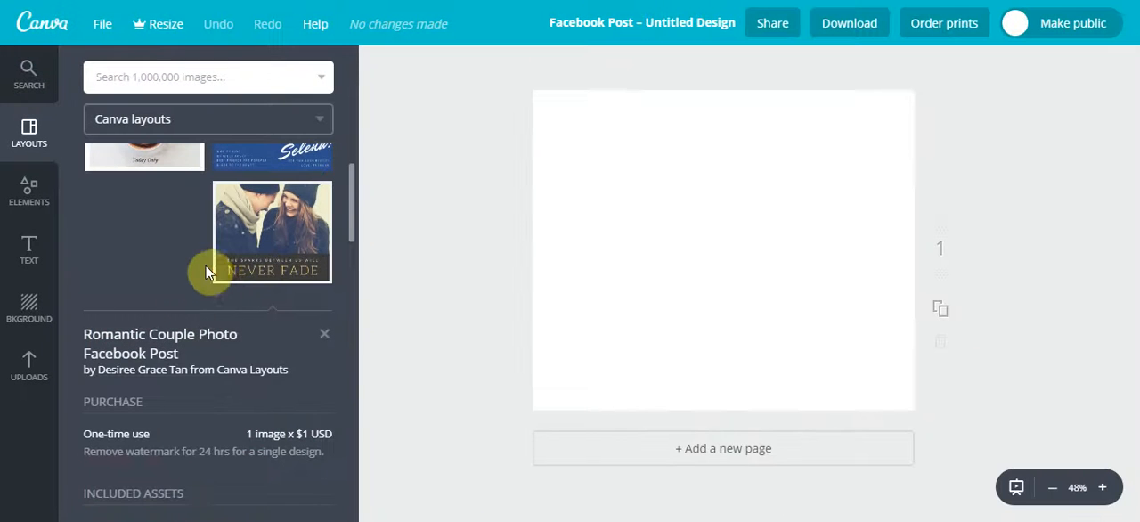
pyautogui.scroll(-1, 205, 265)
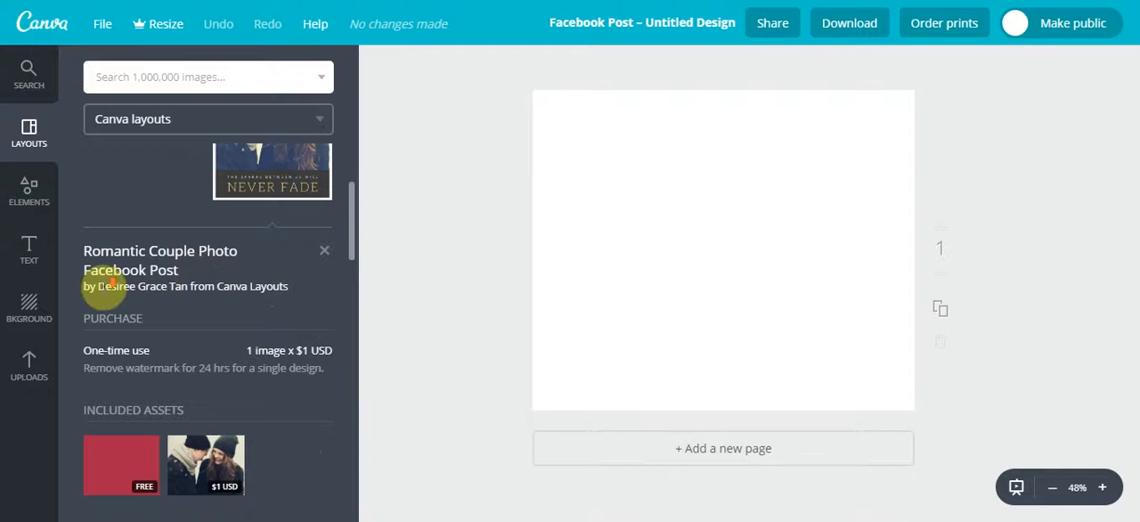
pyautogui.scroll(-2, 112, 283)
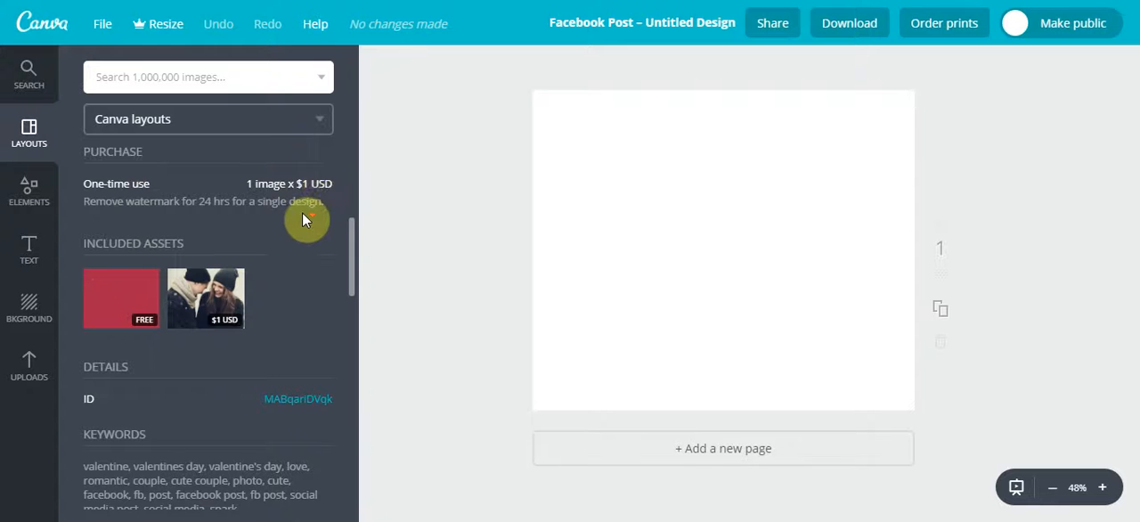
pyautogui.scroll(-1, 299, 212)
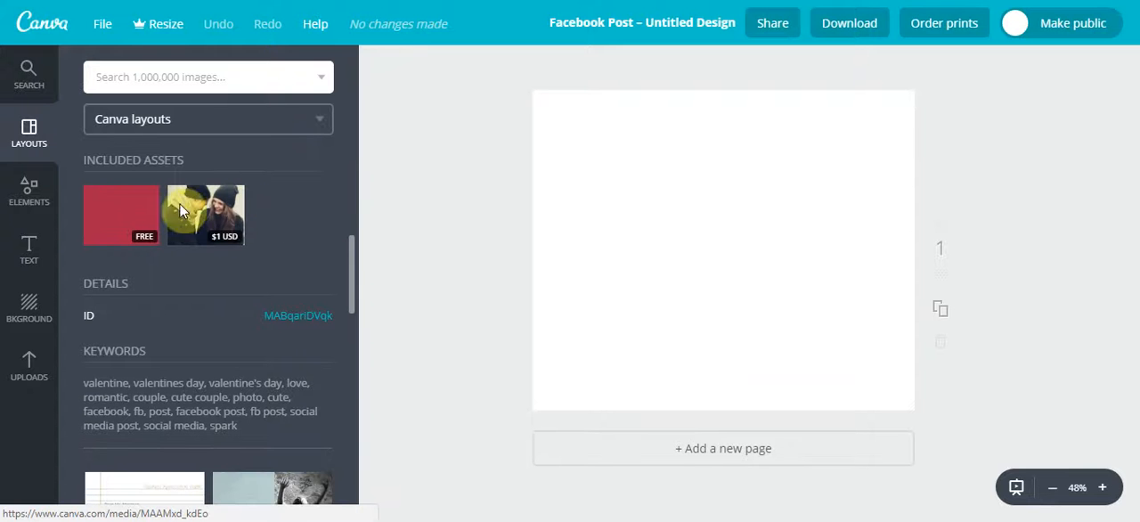
pyautogui.scroll(-1, 191, 204)
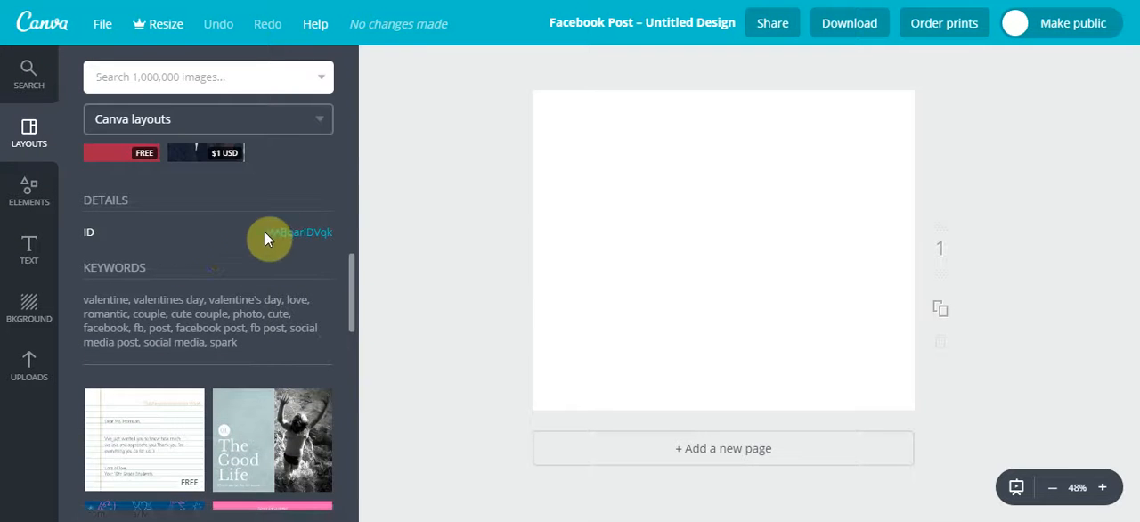
pyautogui.scroll(-2, 207, 245)
pyautogui.scroll(7, 207, 245)
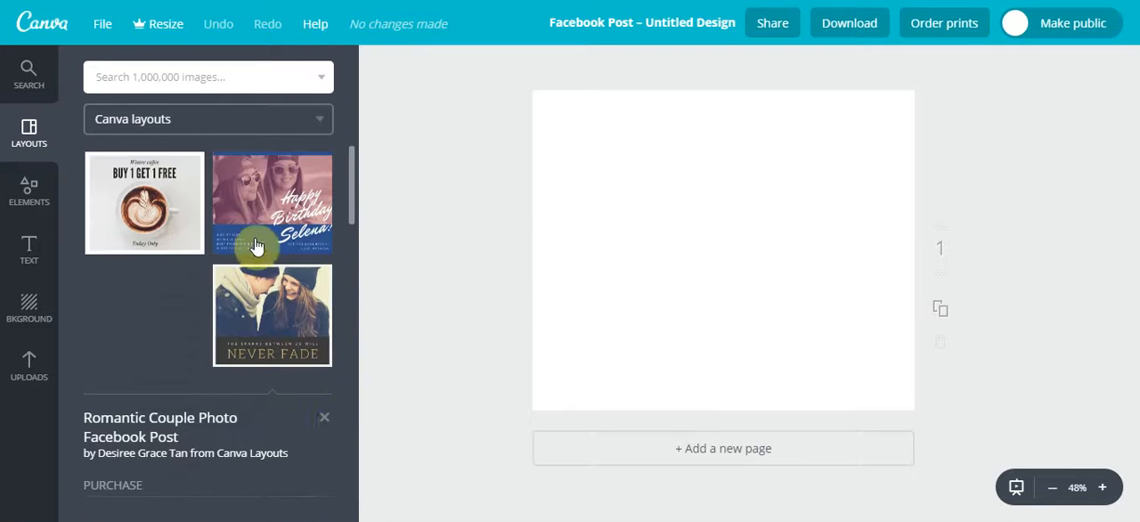
pyautogui.click(327, 424)
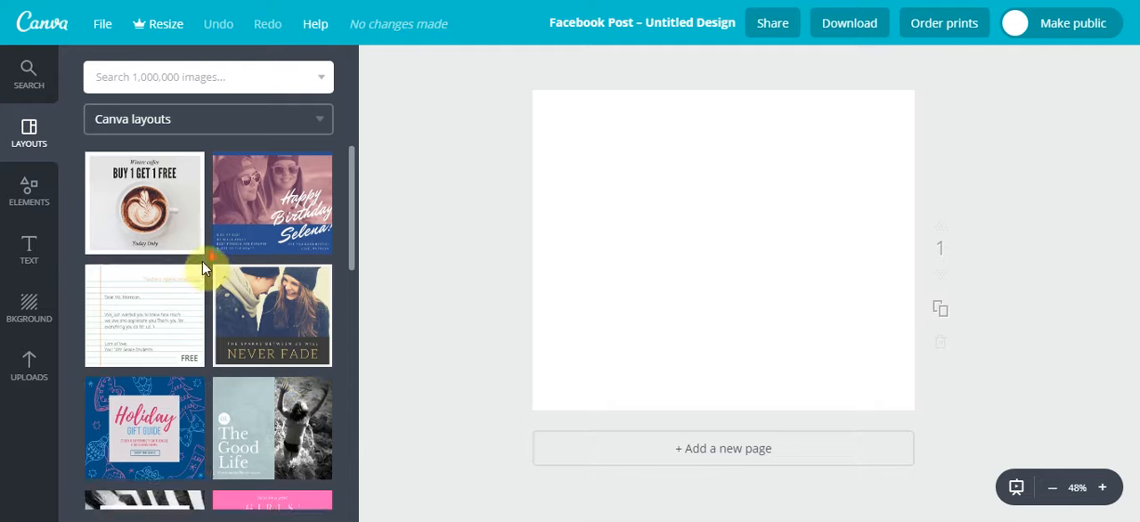
# Apply the free "Happy Birthday!" monster layout to the blank page
pyautogui.scroll(-2, 207, 264)
pyautogui.scroll(-2, 216, 267)
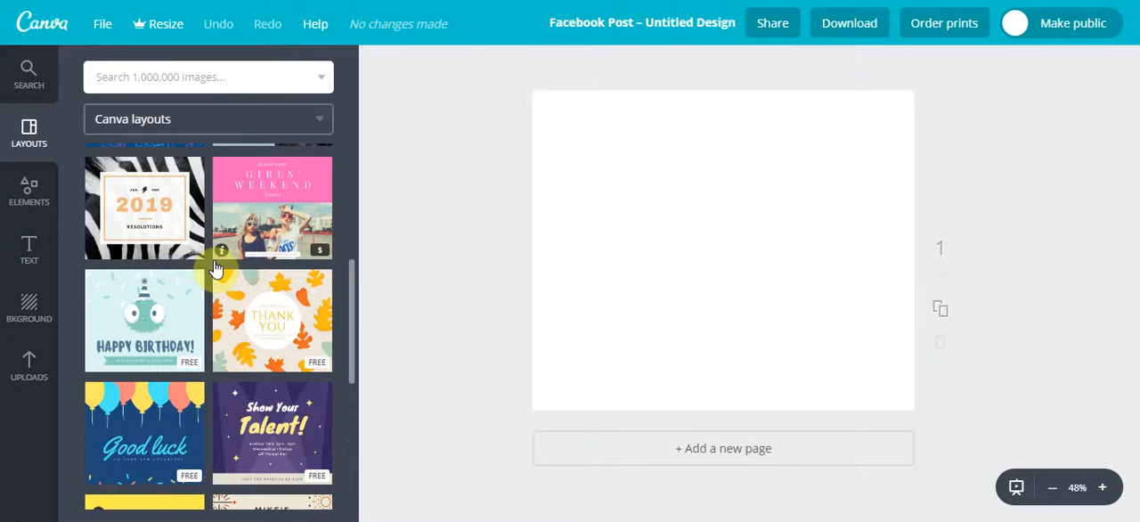
pyautogui.click(166, 332)
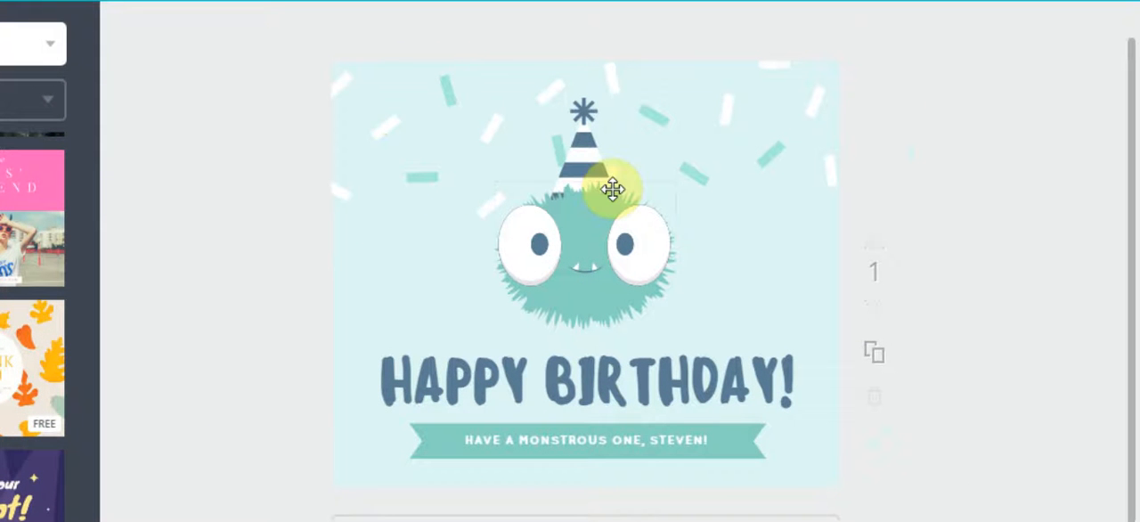
# Try several default palette colours on the birthday layout's background, including blue and orange, ending with yellow
pyautogui.click(361, 289)
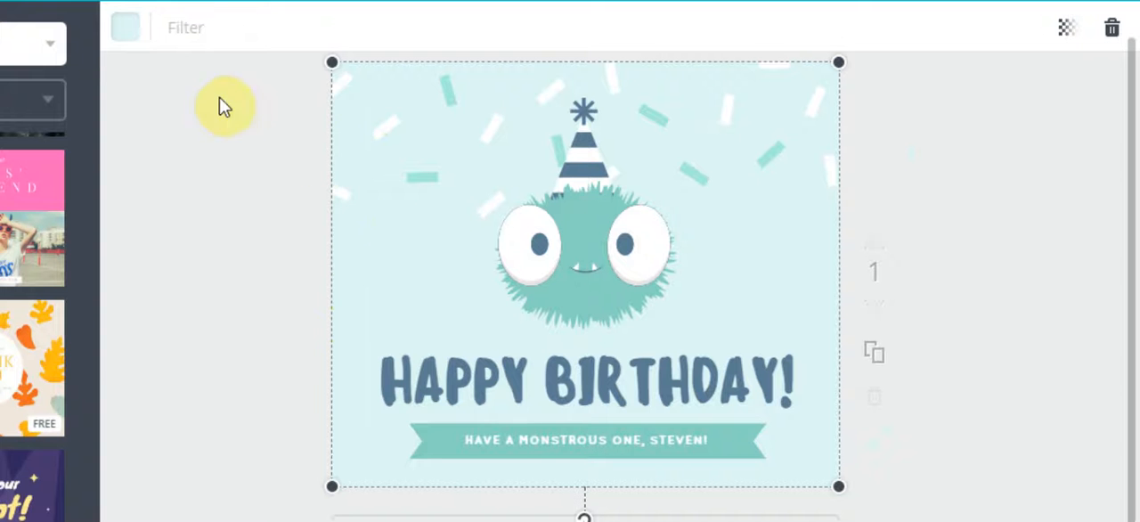
pyautogui.click(125, 28)
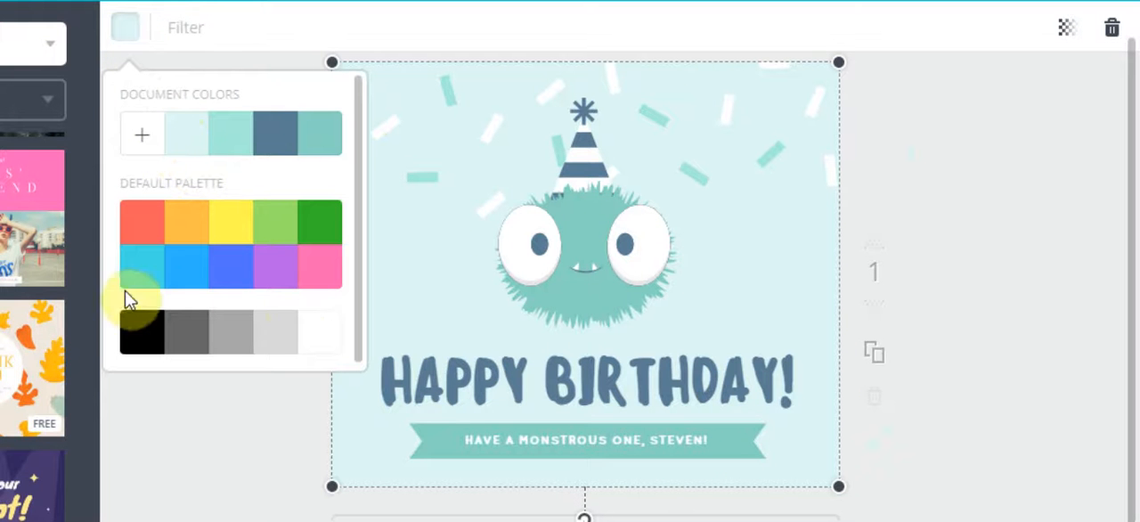
pyautogui.click(325, 282)
pyautogui.click(273, 278)
pyautogui.click(228, 273)
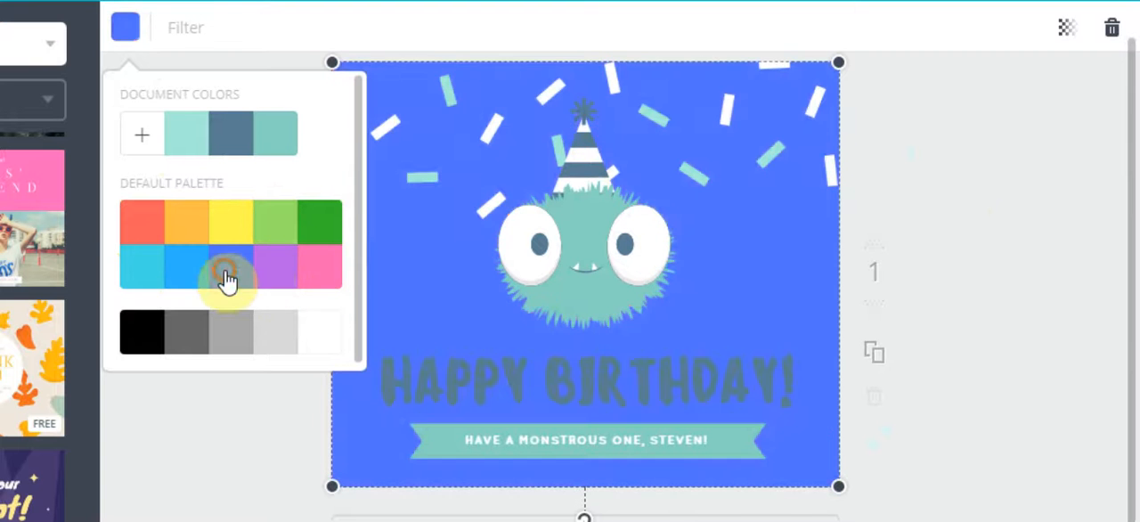
pyautogui.click(169, 260)
pyautogui.click(146, 225)
pyautogui.click(191, 231)
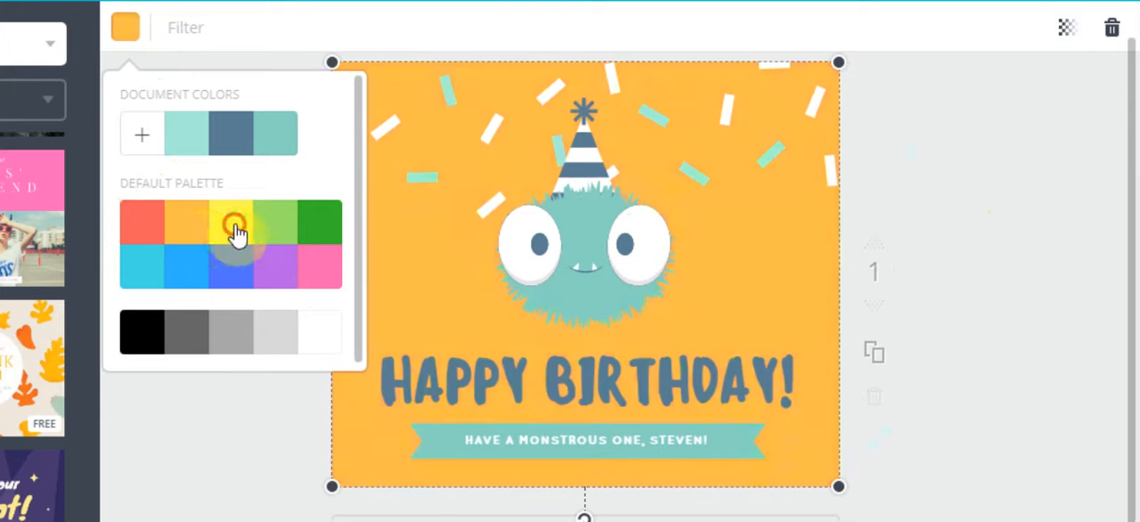
pyautogui.click(231, 227)
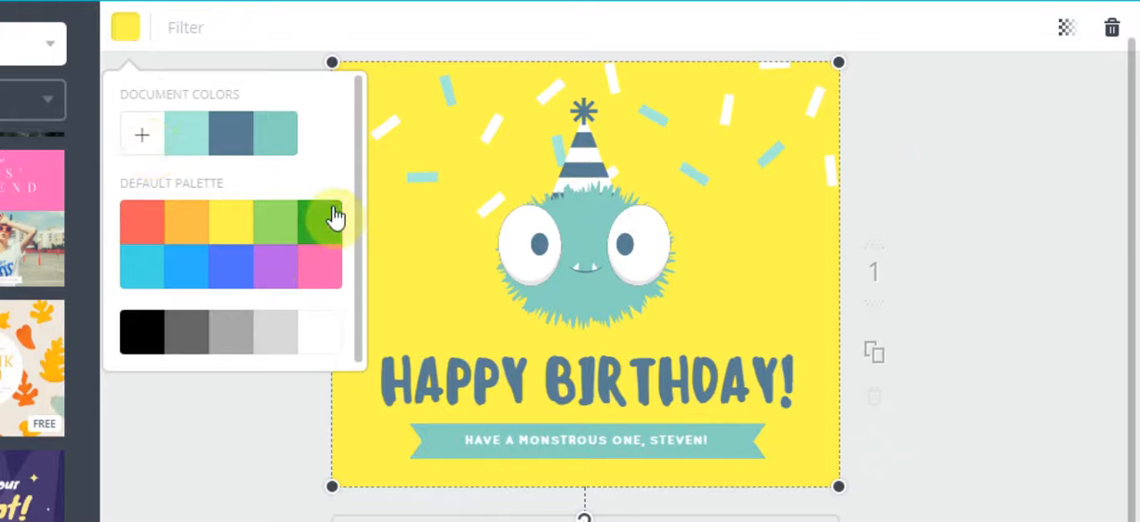
# Set the birthday layout's background to a custom colour with the code 1489cd
pyautogui.click(145, 143)
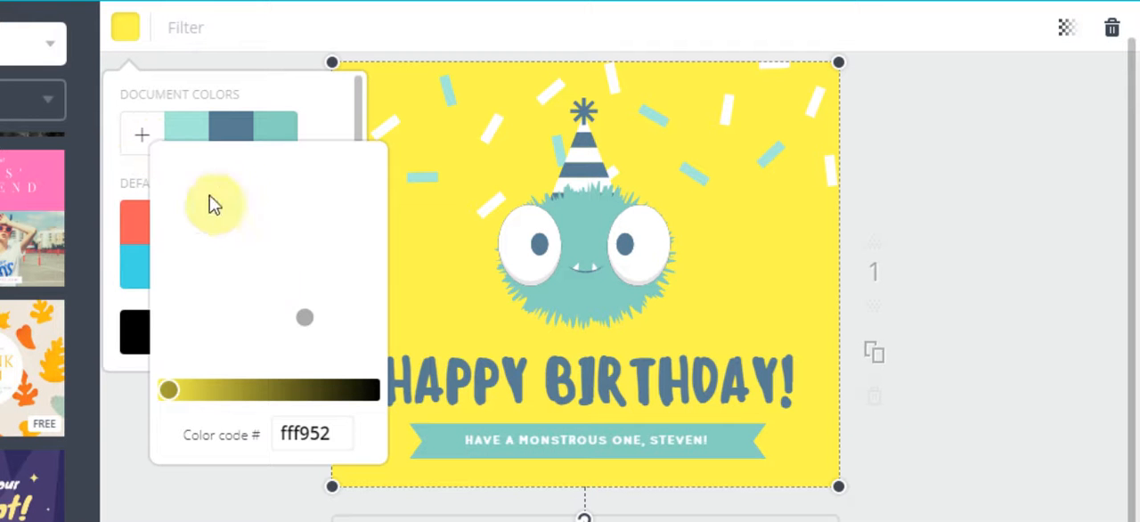
pyautogui.click(309, 432)
pyautogui.doubleClick(310, 429)
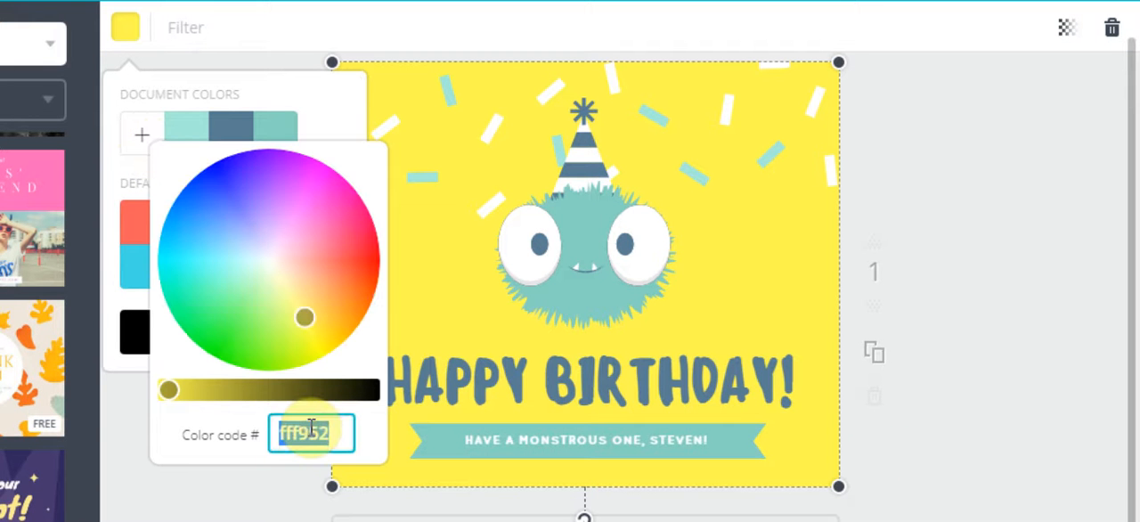
pyautogui.write('1489cd')
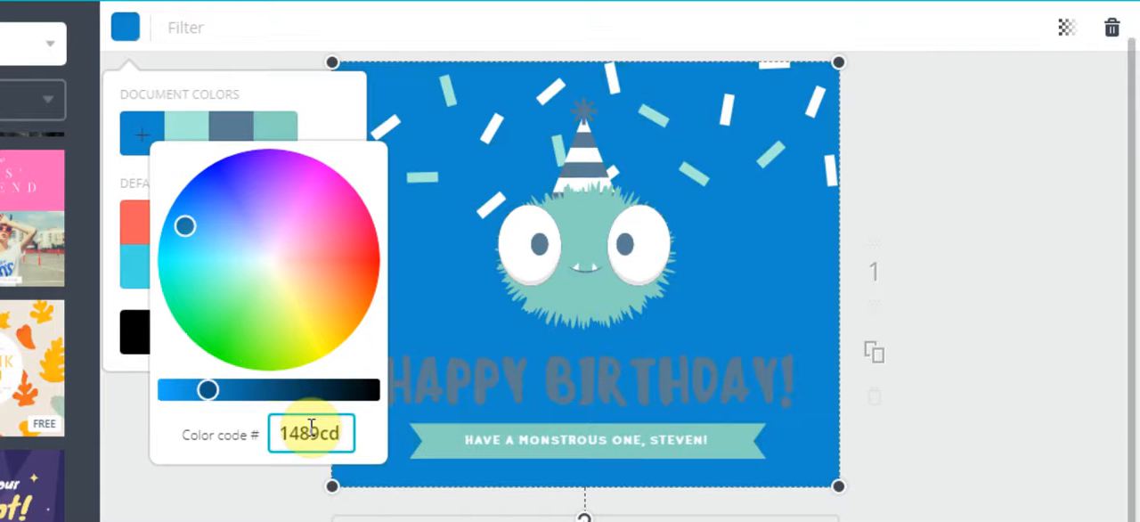
# Recolour the birthday layout's background to turquoise 00c6cd and move the monster toward the right side of the page
pyautogui.moveTo(185, 226); pyautogui.dragTo(153, 256)
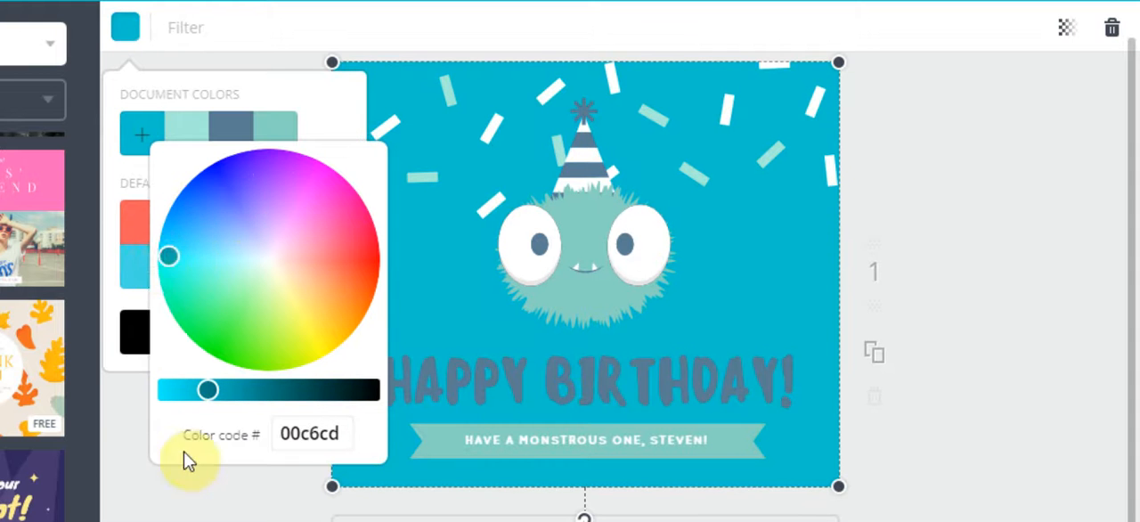
pyautogui.click(197, 510)
pyautogui.click(556, 257)
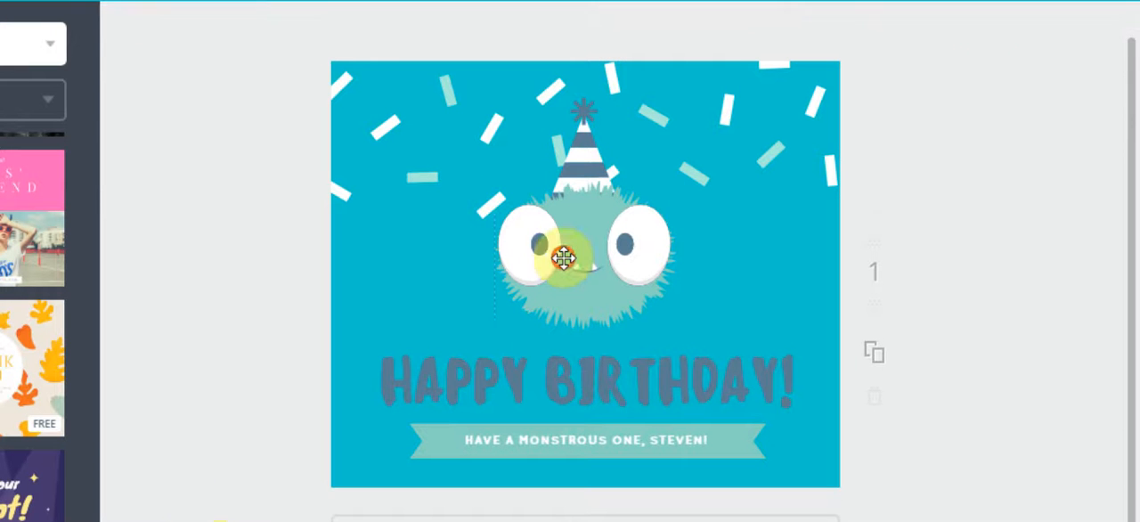
pyautogui.moveTo(599, 269); pyautogui.dragTo(681, 165)
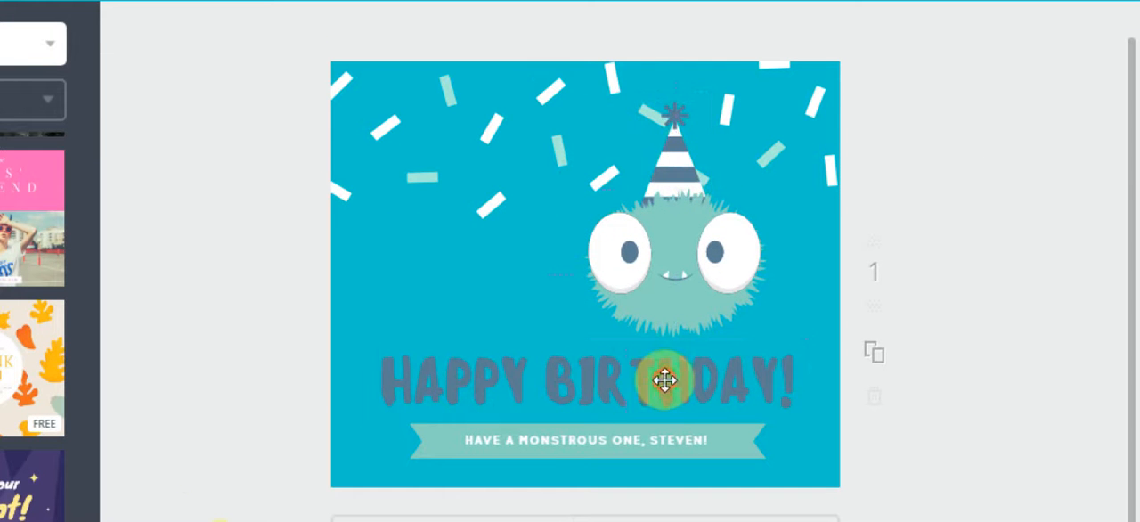
# Replace "BIRTHDAY!" with "ANNIVERSARY" in the heading, keeping the word "HAPPY"
pyautogui.click(567, 380)
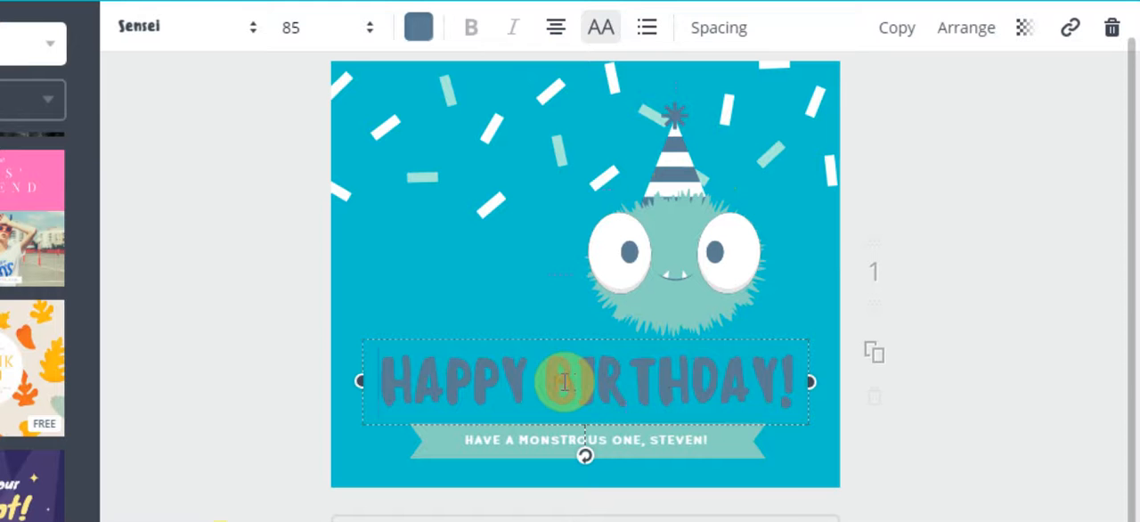
pyautogui.doubleClick(564, 382)
pyautogui.click(553, 381)
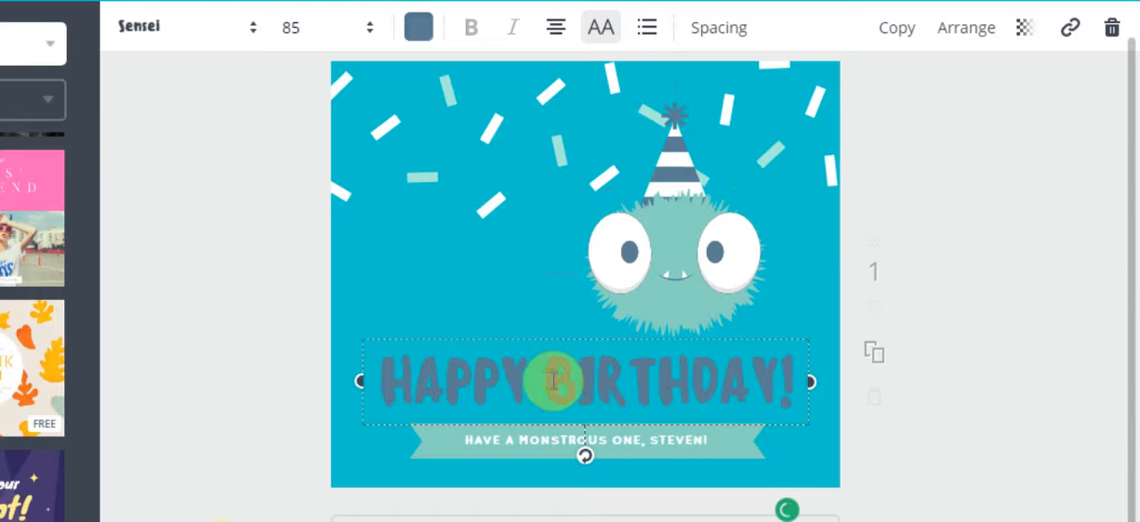
pyautogui.moveTo(553, 380); pyautogui.dragTo(802, 399)
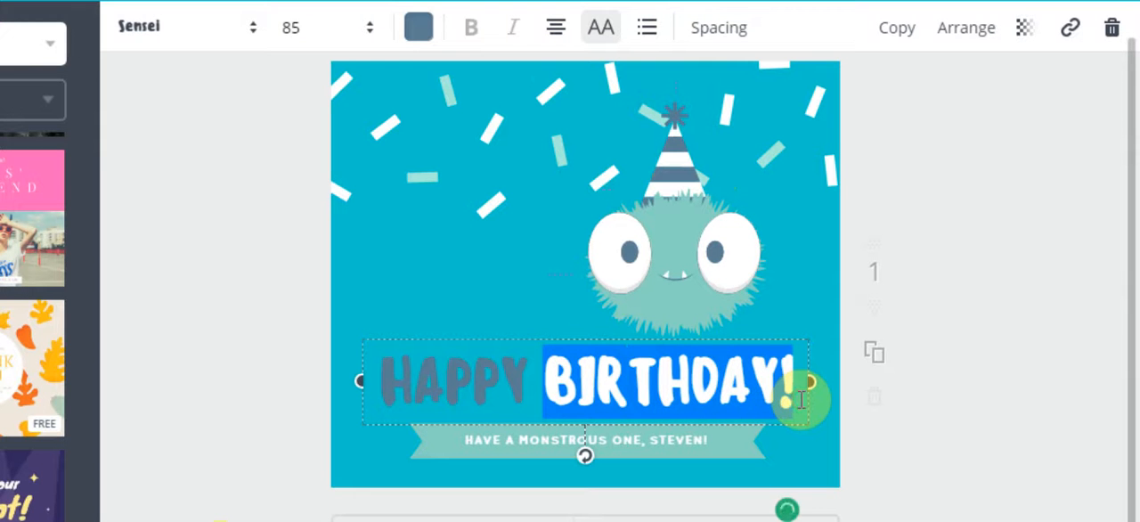
pyautogui.press('BackSpace')
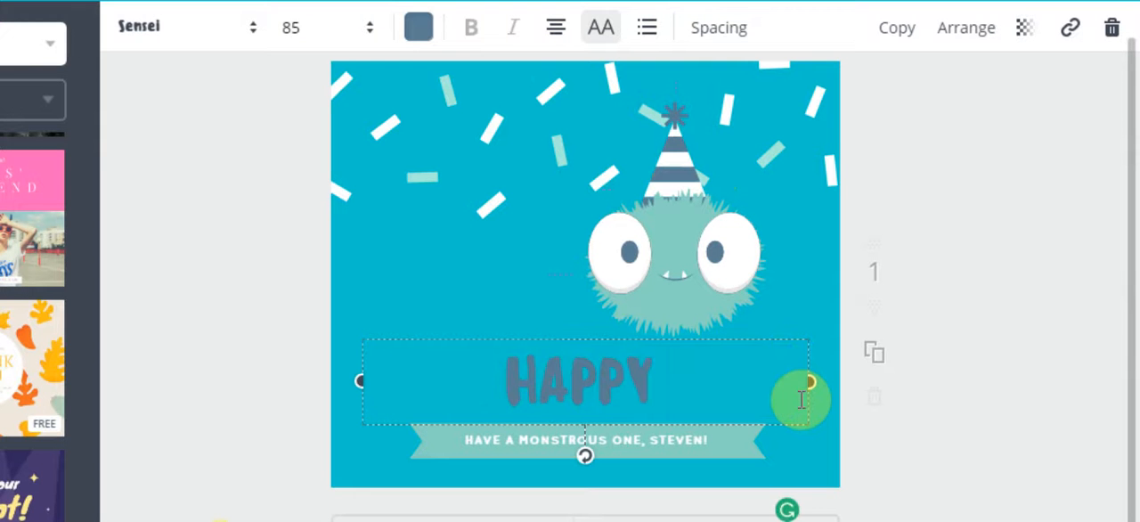
pyautogui.write('ANNIVERSARY')
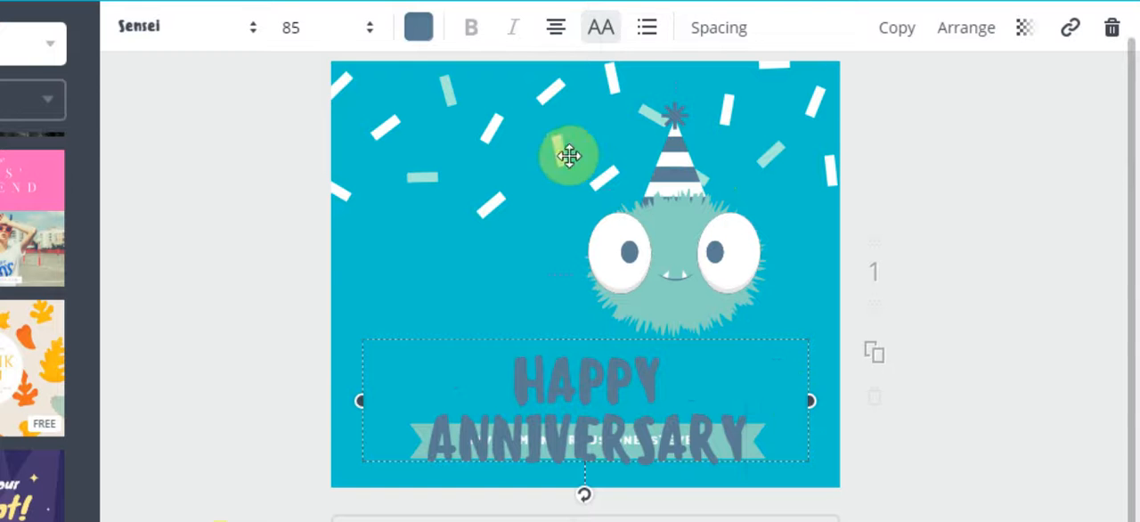
# Set the heading's font size to 64 and select the banner's message text
pyautogui.click(361, 34)
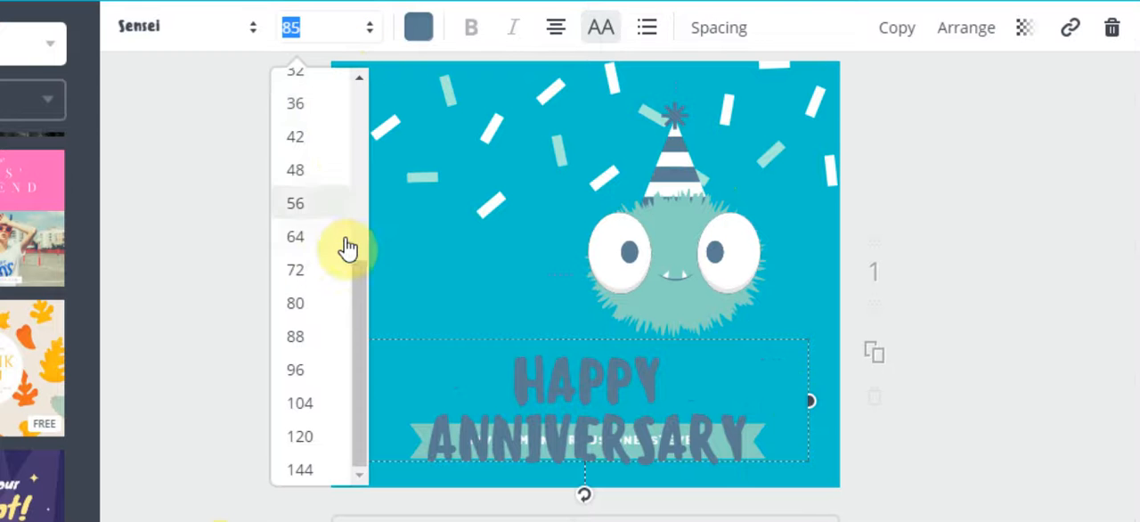
pyautogui.click(327, 236)
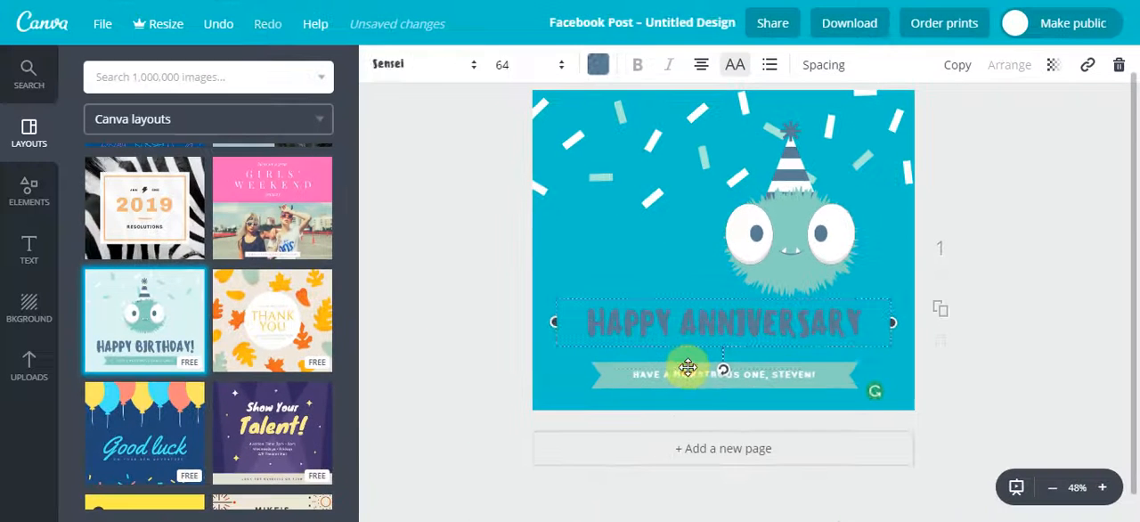
pyautogui.click(567, 449)
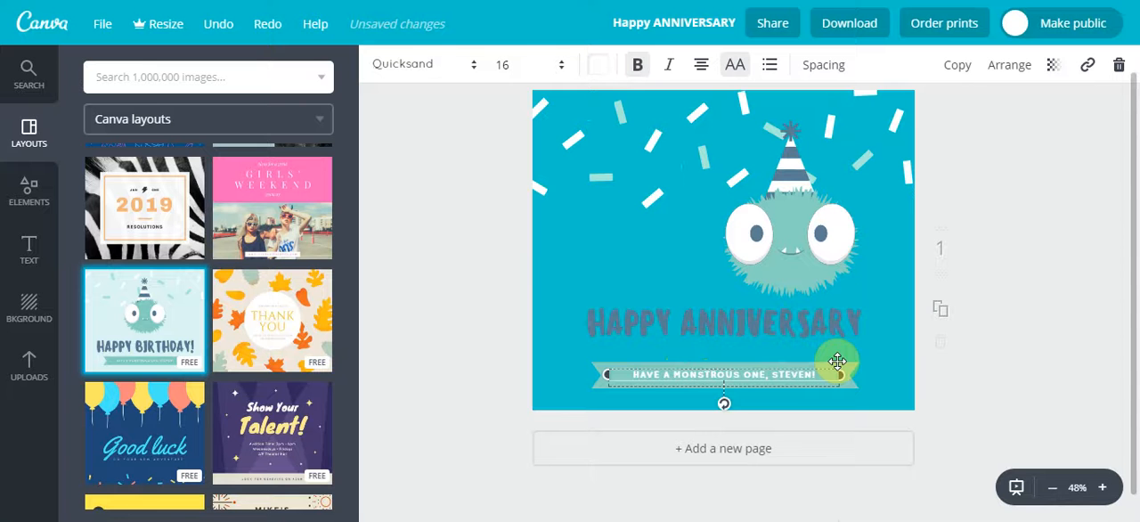
# Find the free teal concert layout with the guitarist silhouette and replace the page content with it
pyautogui.scroll(-3, 218, 182)
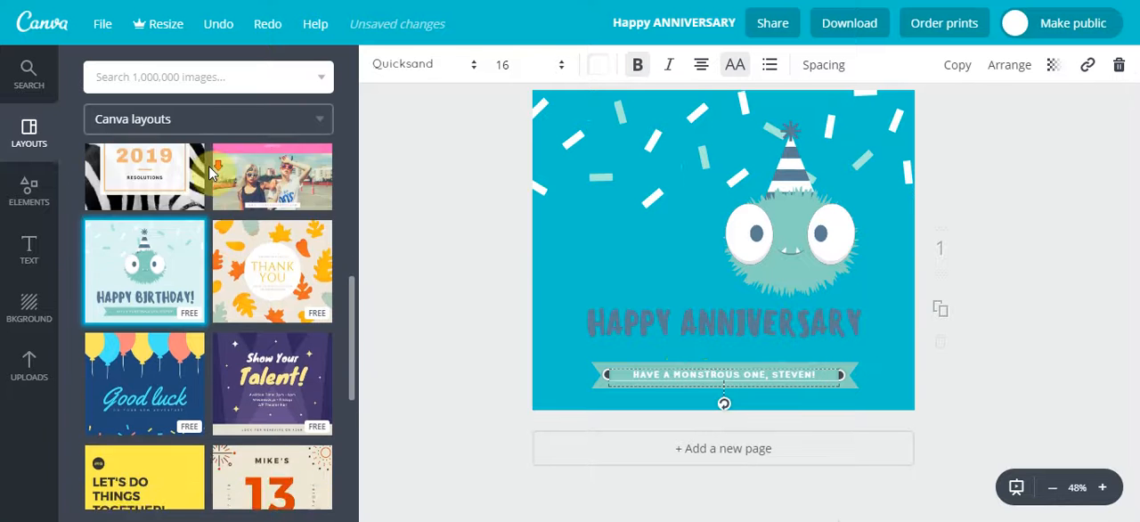
pyautogui.scroll(-3, 218, 214)
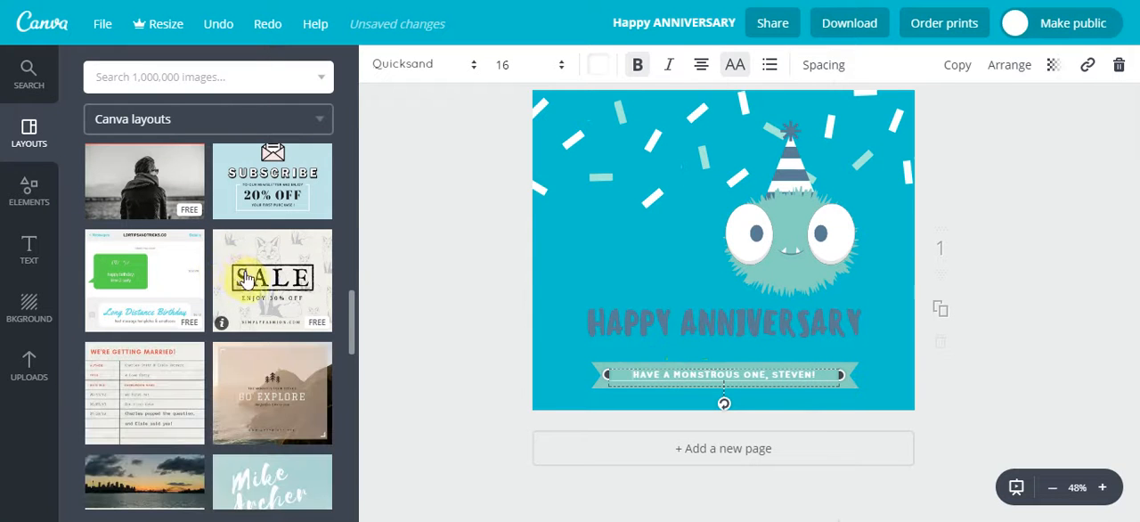
pyautogui.scroll(-2, 246, 278)
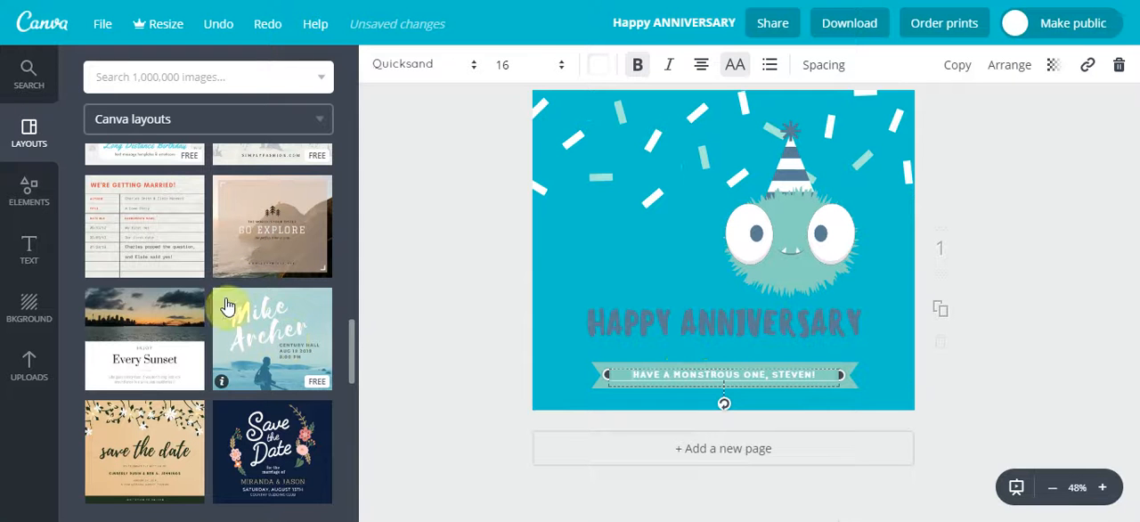
pyautogui.click(267, 331)
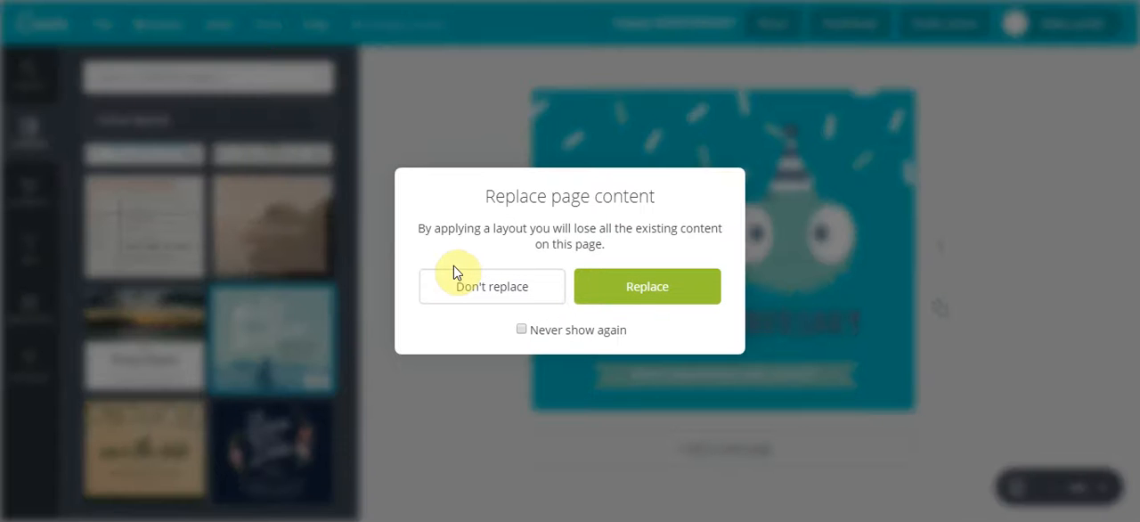
pyautogui.click(631, 290)
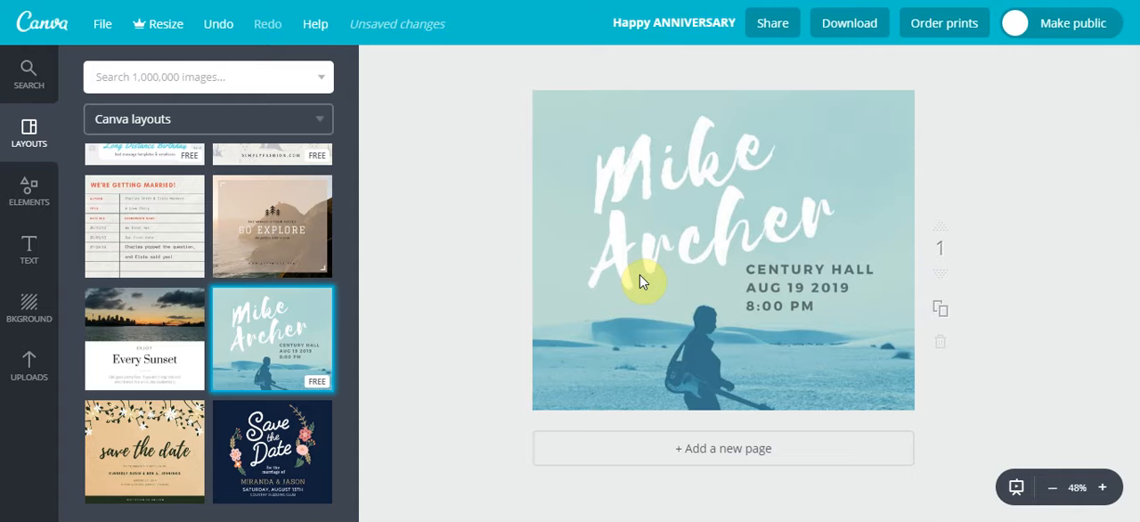
# Examine the guitarist layout's separate parts by selecting its large title, event details and background photo in turn
pyautogui.click(650, 155)
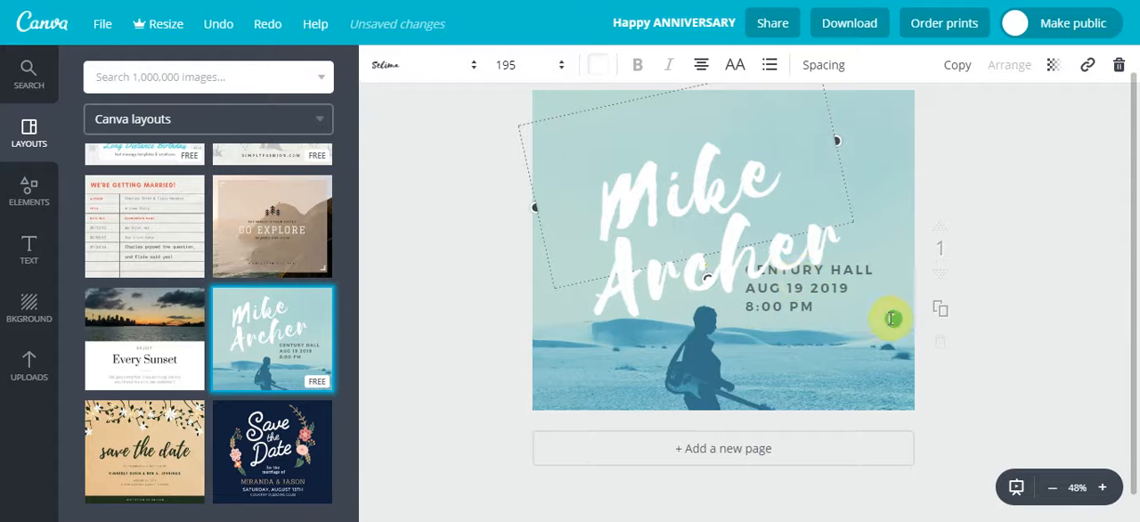
pyautogui.click(891, 319)
pyautogui.click(1069, 270)
pyautogui.click(739, 359)
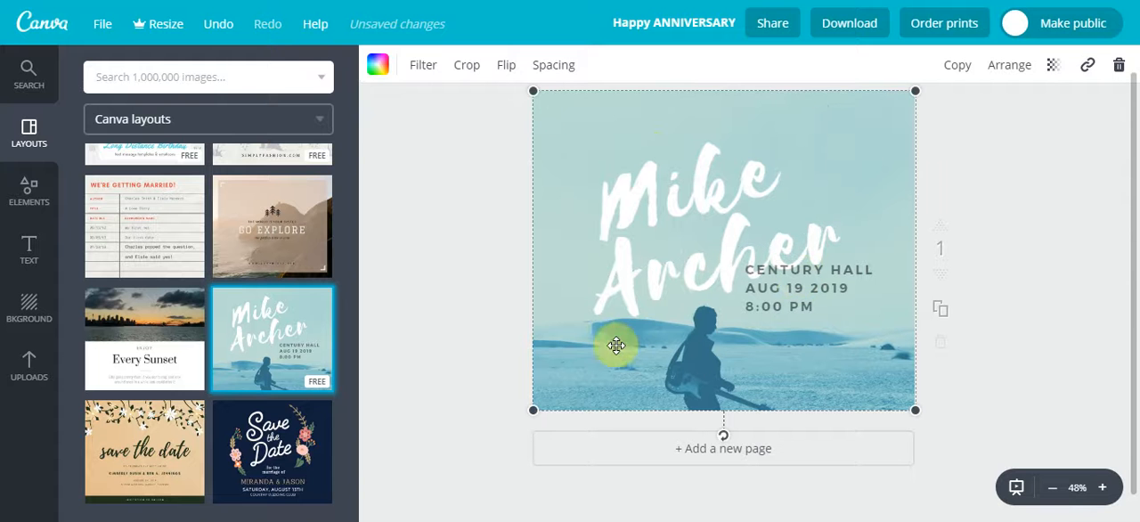
# Select all elements of the guitarist layout together and delete them to leave a blank page
pyautogui.click(458, 314)
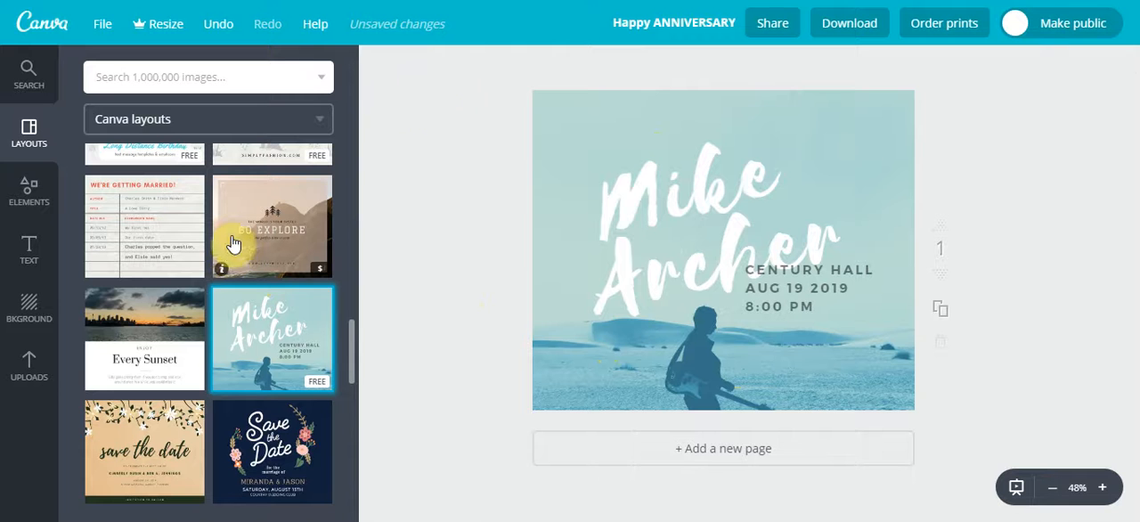
pyautogui.moveTo(460, 65); pyautogui.dragTo(960, 476)
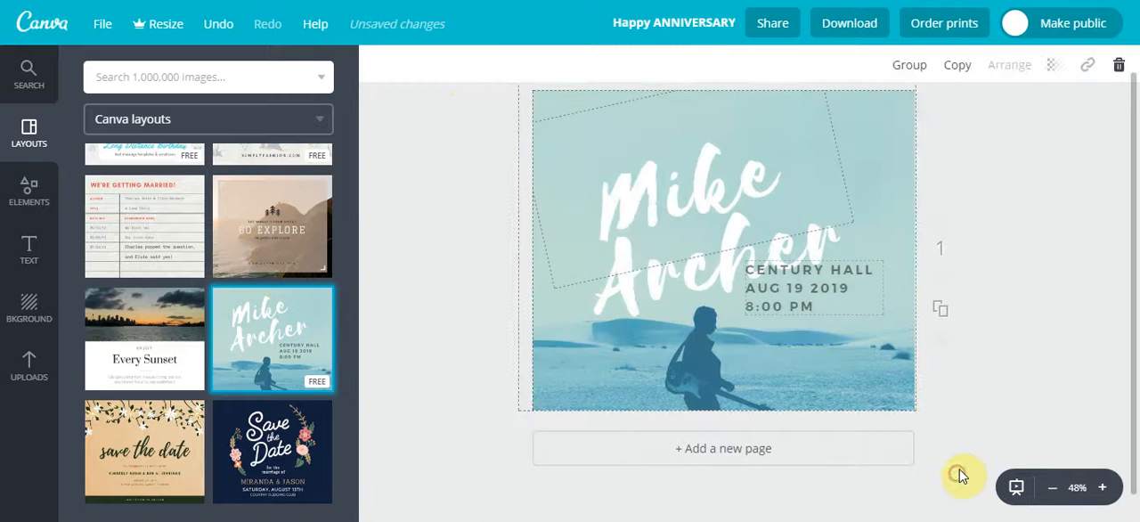
pyautogui.press('Delete')
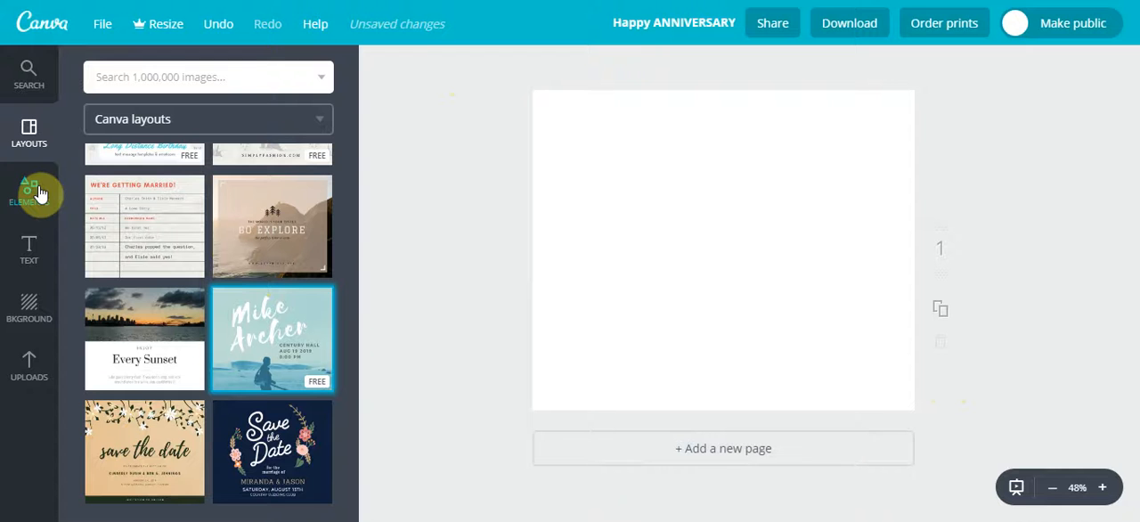
# Try several default palette colours as the blank page's background, including yellow, greens and blues, ending with pink
pyautogui.click(36, 310)
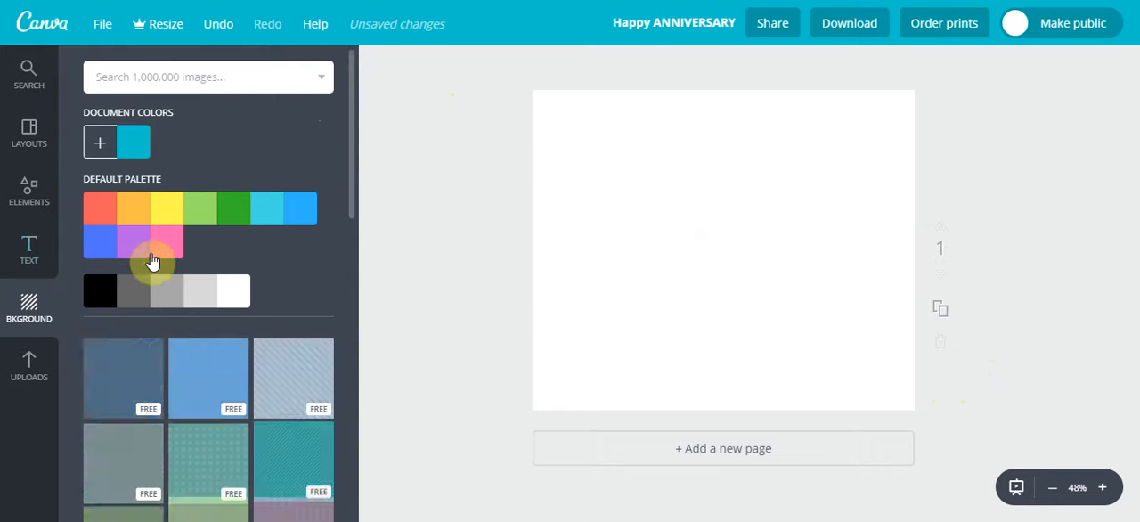
pyautogui.click(171, 214)
pyautogui.click(204, 214)
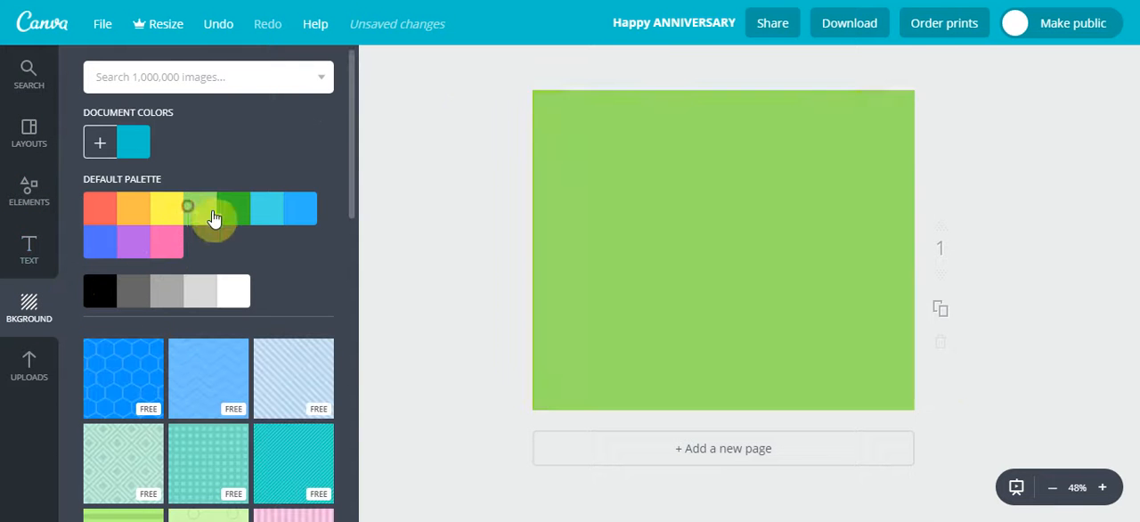
pyautogui.click(234, 212)
pyautogui.click(265, 211)
pyautogui.click(296, 214)
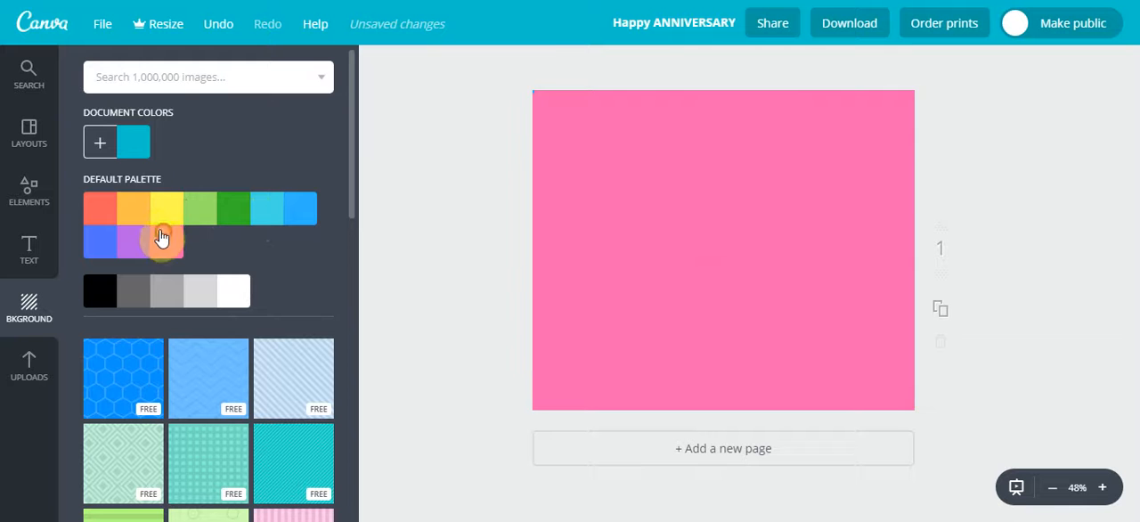
# Try various custom background colours from the colour wheel, including a49dff and d98cff, ending with a pale turquoise
pyautogui.click(99, 143)
pyautogui.click(182, 211)
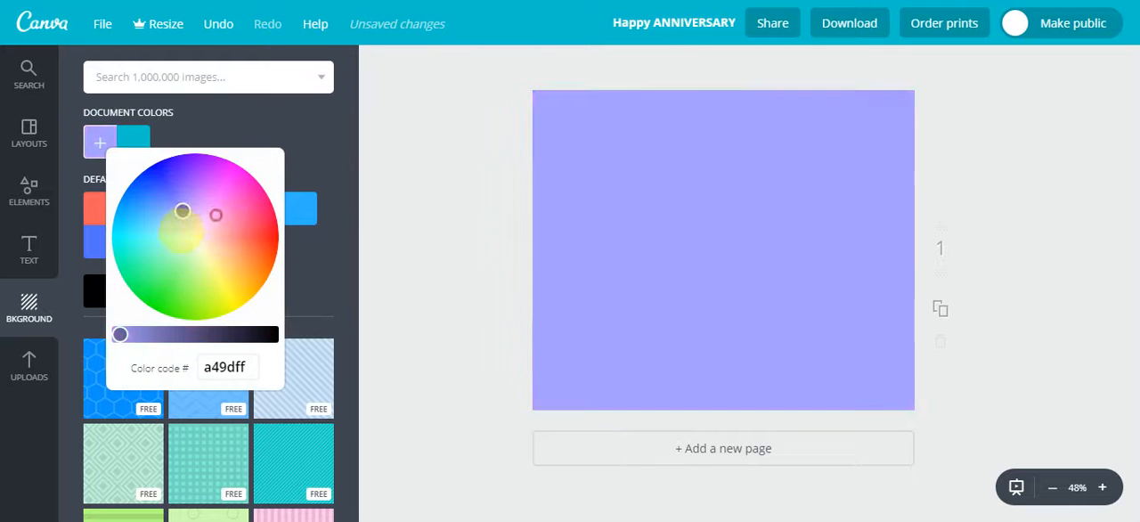
pyautogui.click(175, 196)
pyautogui.click(130, 247)
pyautogui.click(201, 202)
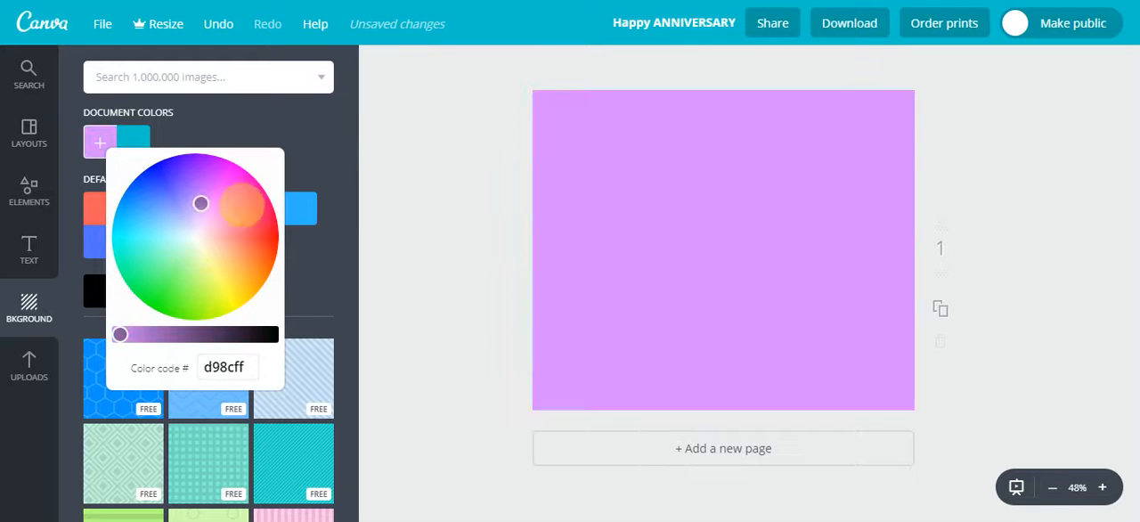
pyautogui.click(232, 302)
pyautogui.click(166, 247)
# Set the page background to a custom blue by entering a colour code starting with 1489C
pyautogui.doubleClick(216, 367)
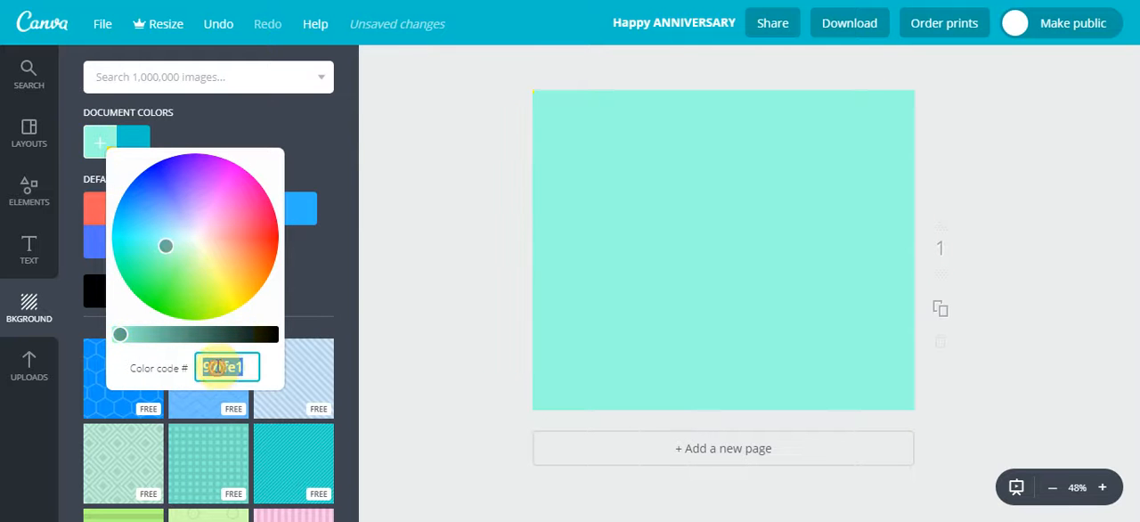
pyautogui.write('1488CC')
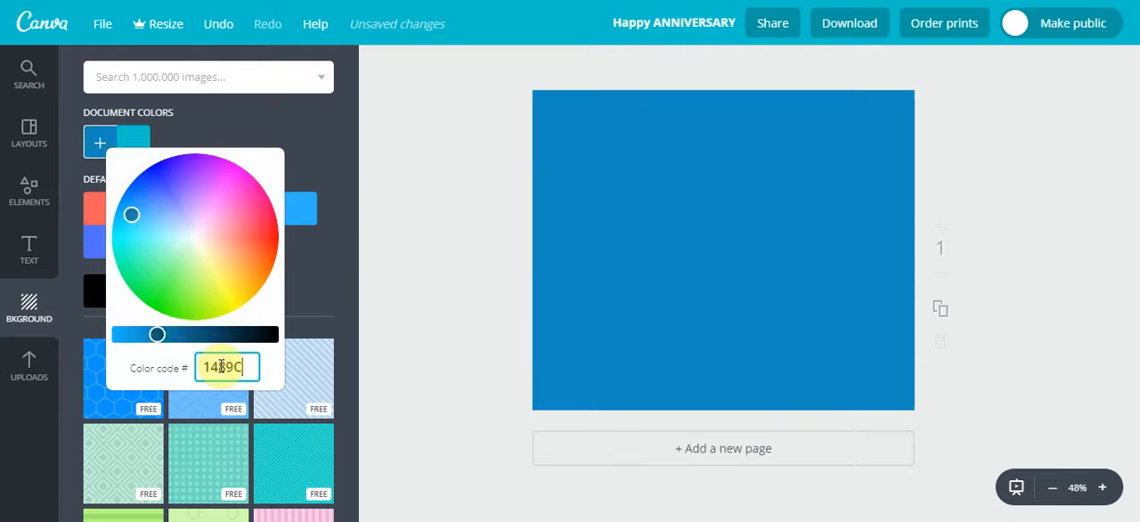
pyautogui.press('Return')
# Browse the free patterned backgrounds and apply the yellow watermelon-slice pattern to the page
pyautogui.scroll(-2, 219, 362)
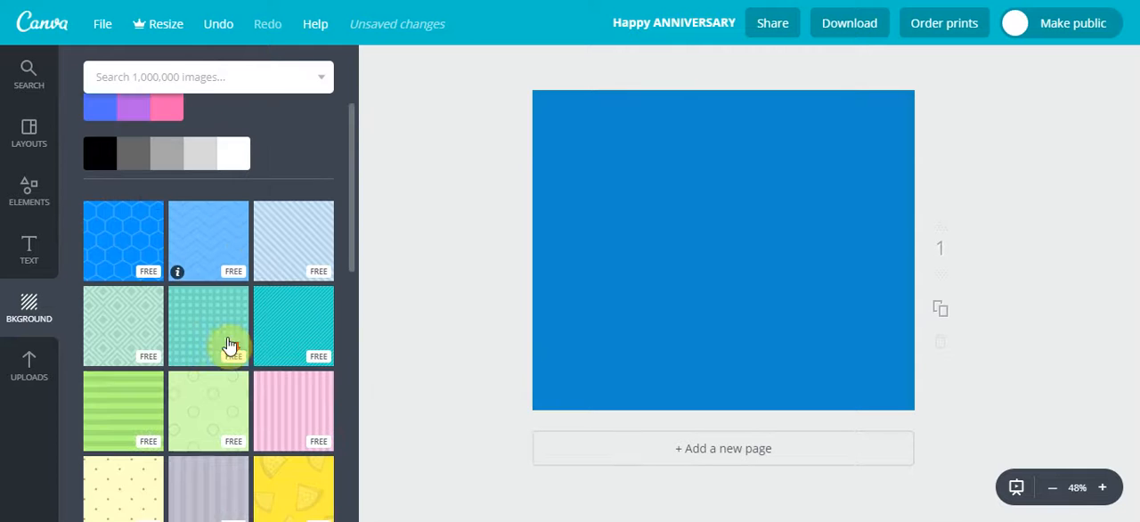
pyautogui.scroll(-2, 249, 332)
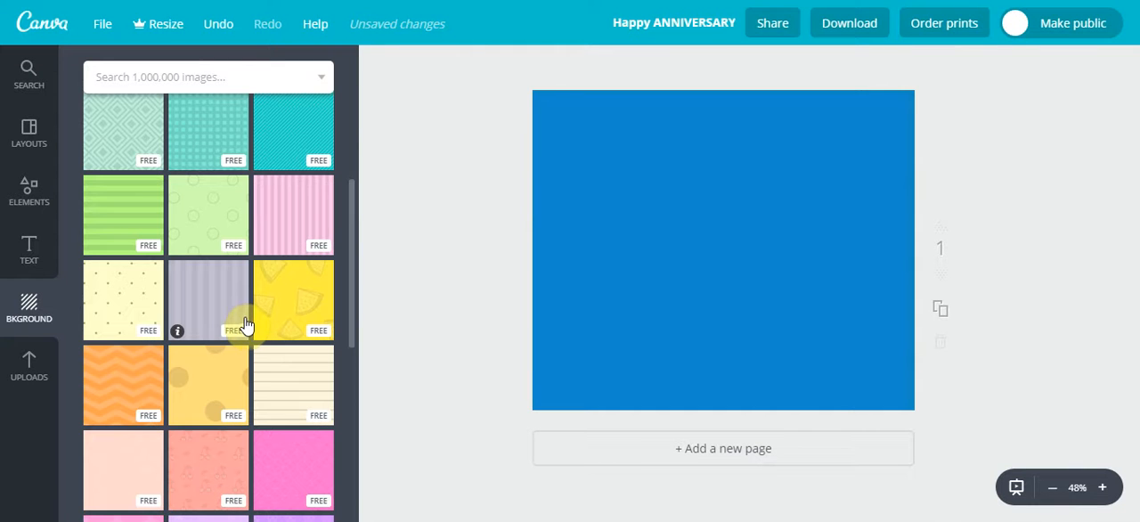
pyautogui.click(272, 307)
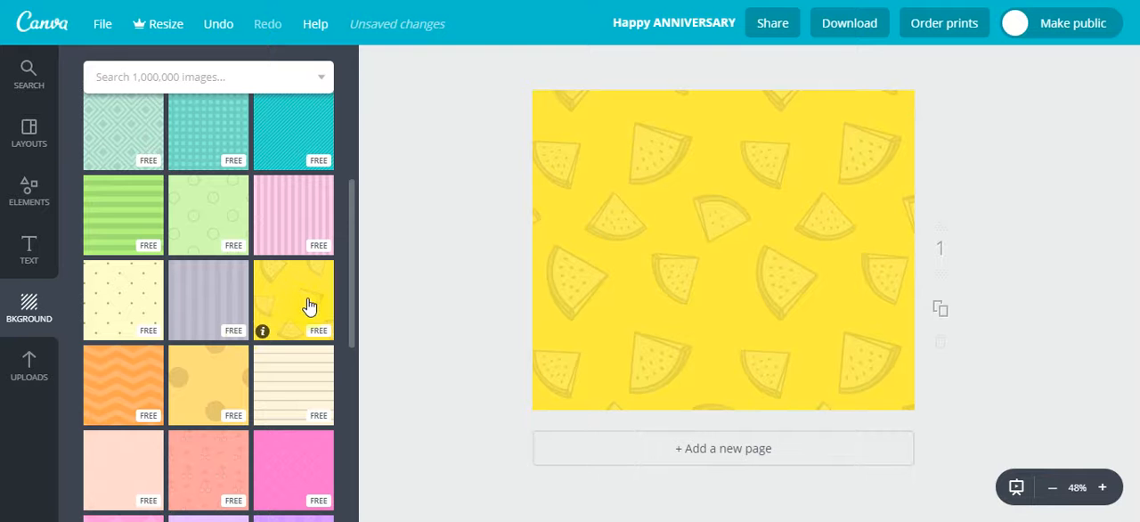
# Recolour the watermelon-slice background with the custom blue from the document colours, then reselect the background
pyautogui.click(629, 294)
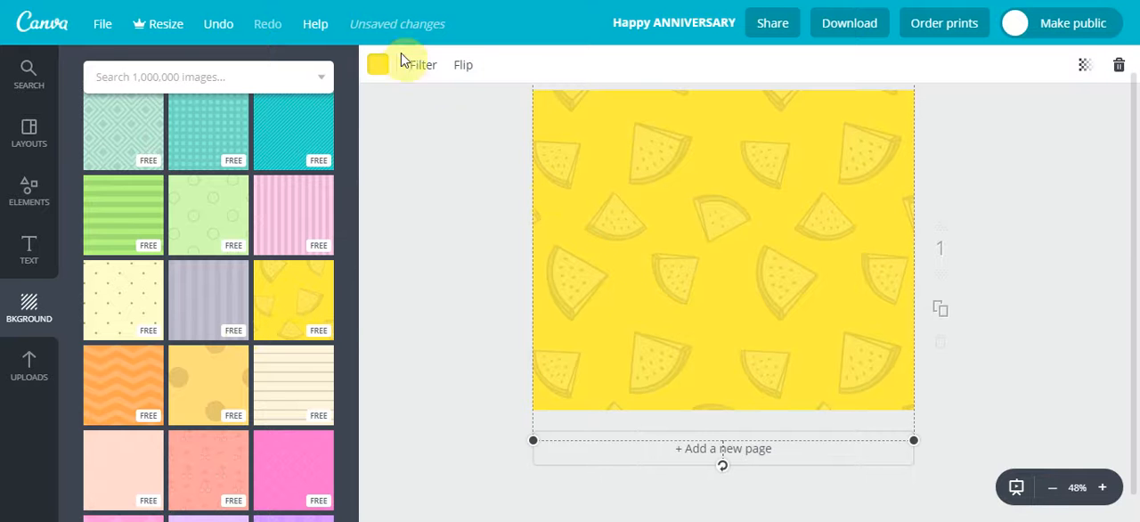
pyautogui.click(379, 67)
pyautogui.click(424, 149)
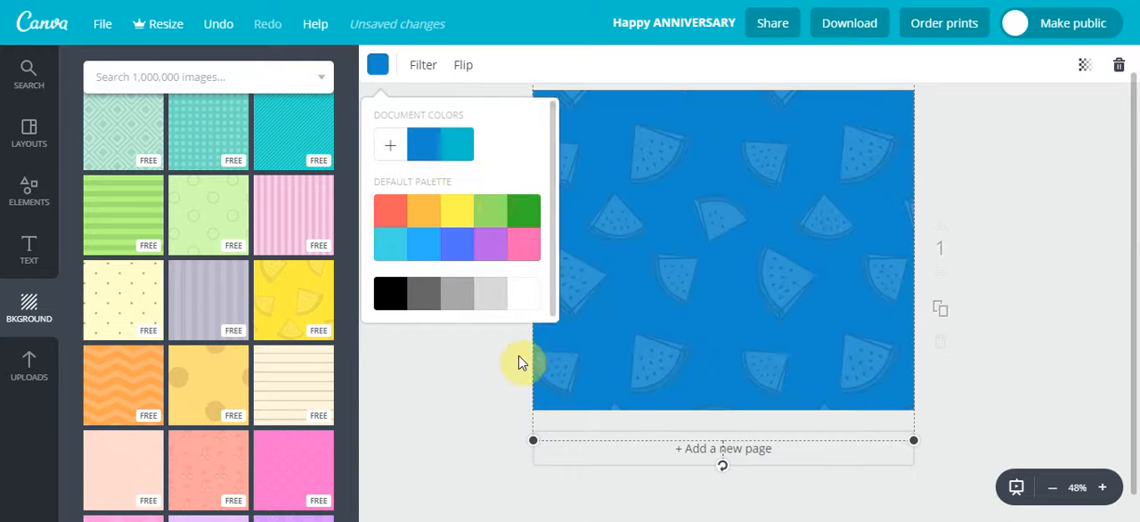
pyautogui.click(472, 385)
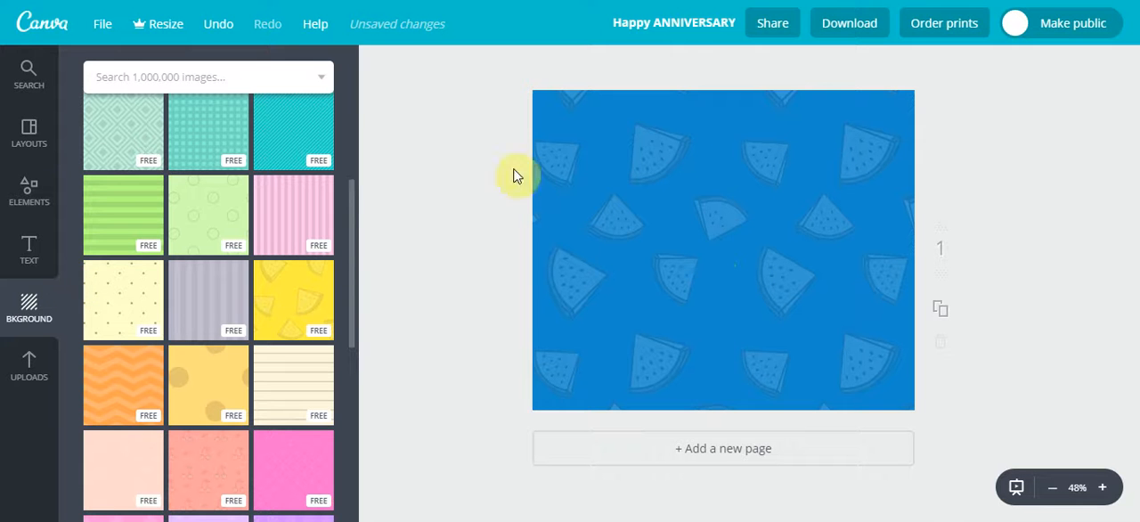
pyautogui.click(637, 173)
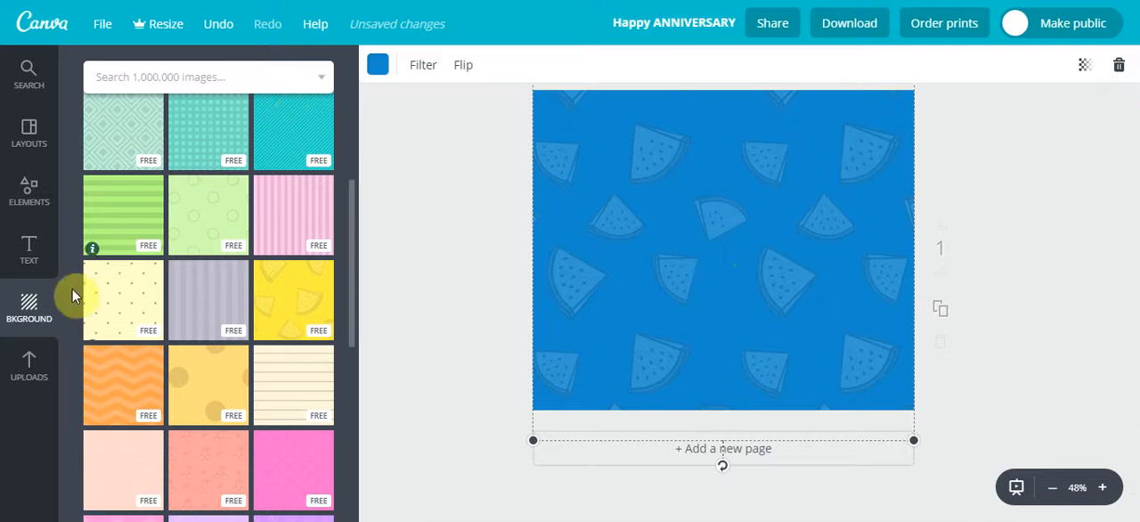
# Replace the blue watermelon background with plain white from the default palette
pyautogui.scroll(4, 173, 197)
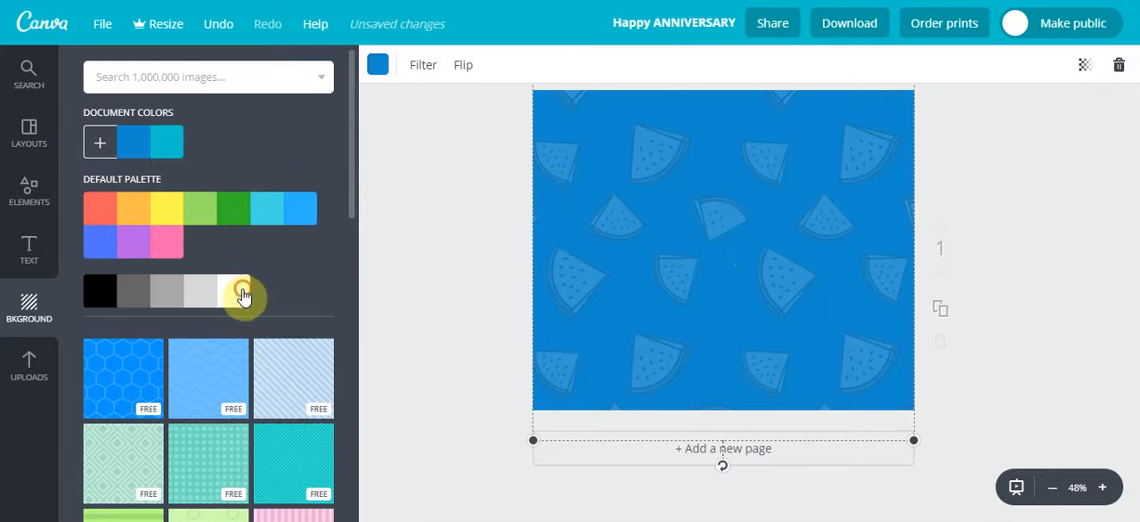
pyautogui.click(243, 294)
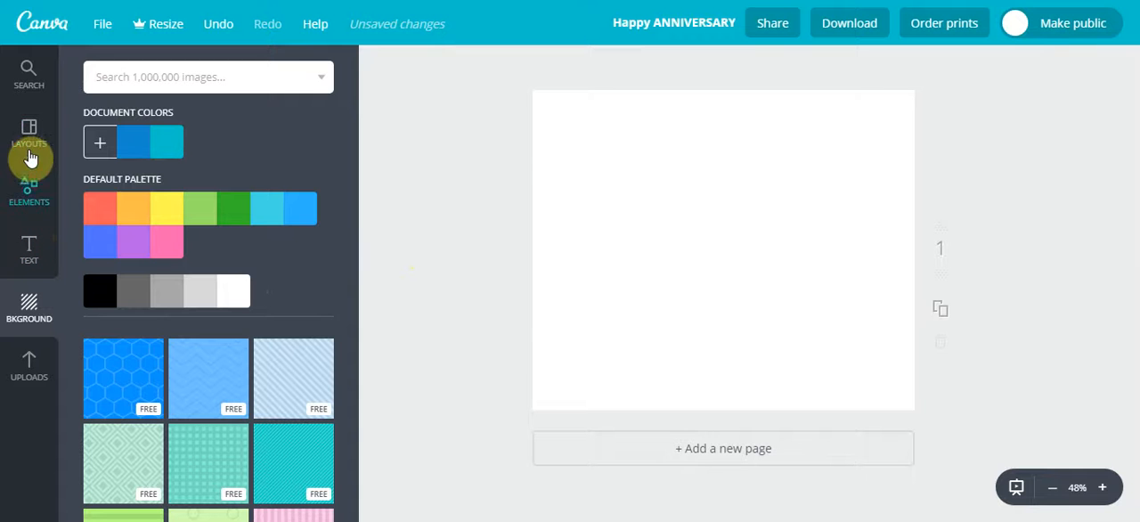
# Browse the frame elements, place a free rectangular landscape frame on the page and enlarge it to fill the whole page
pyautogui.click(40, 194)
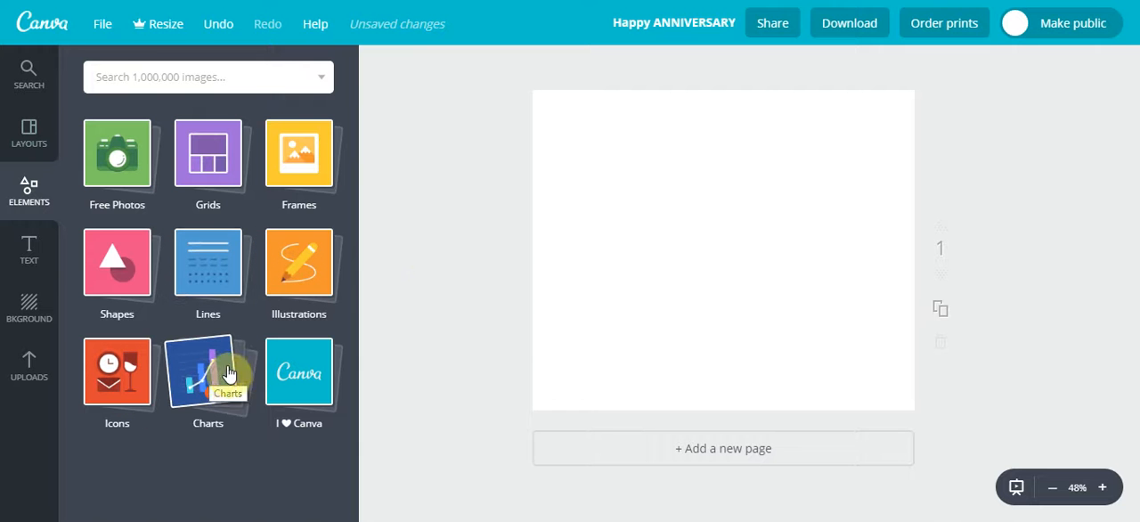
pyautogui.click(284, 182)
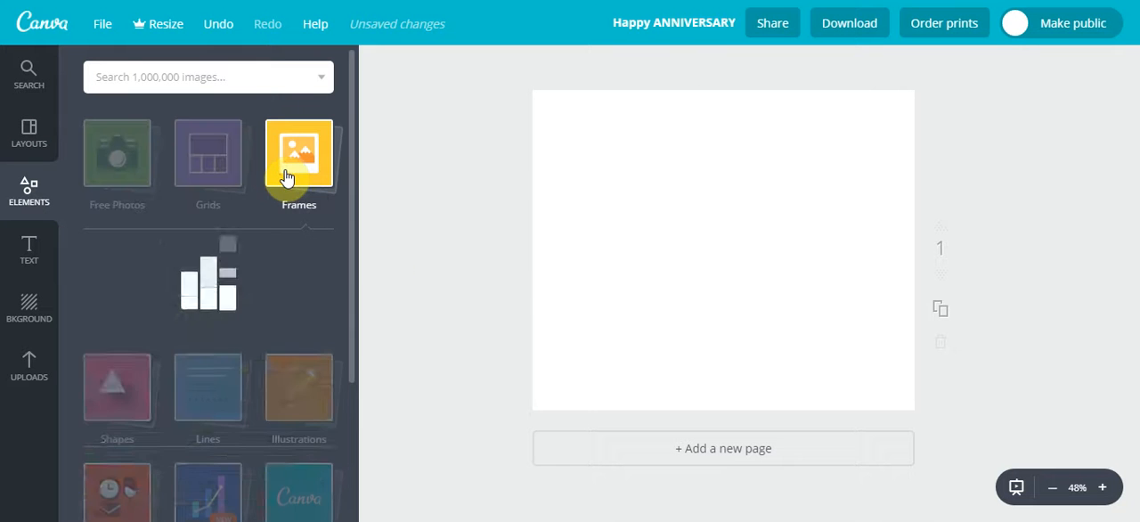
pyautogui.scroll(-5, 210, 296)
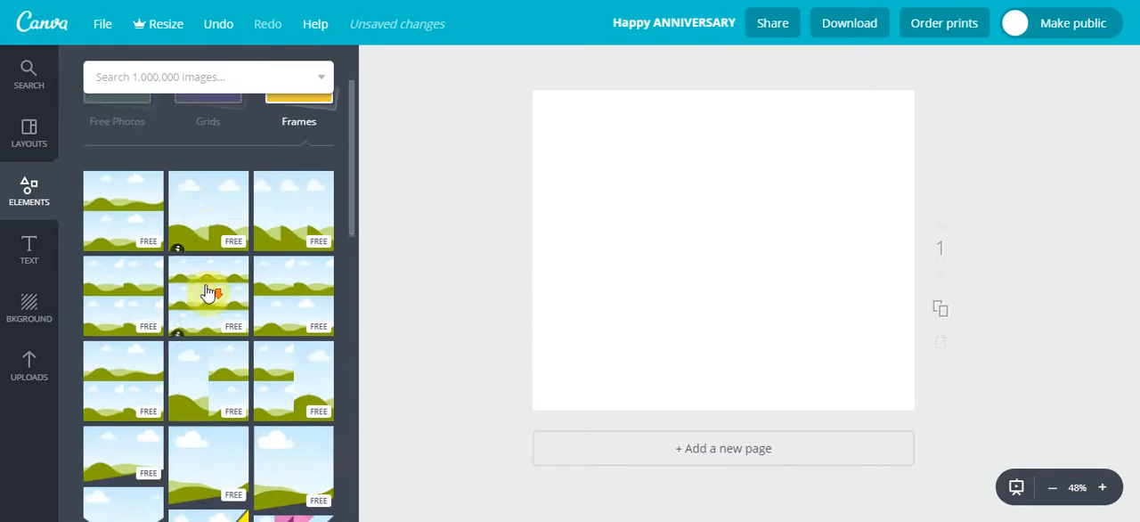
pyautogui.scroll(-3, 191, 285)
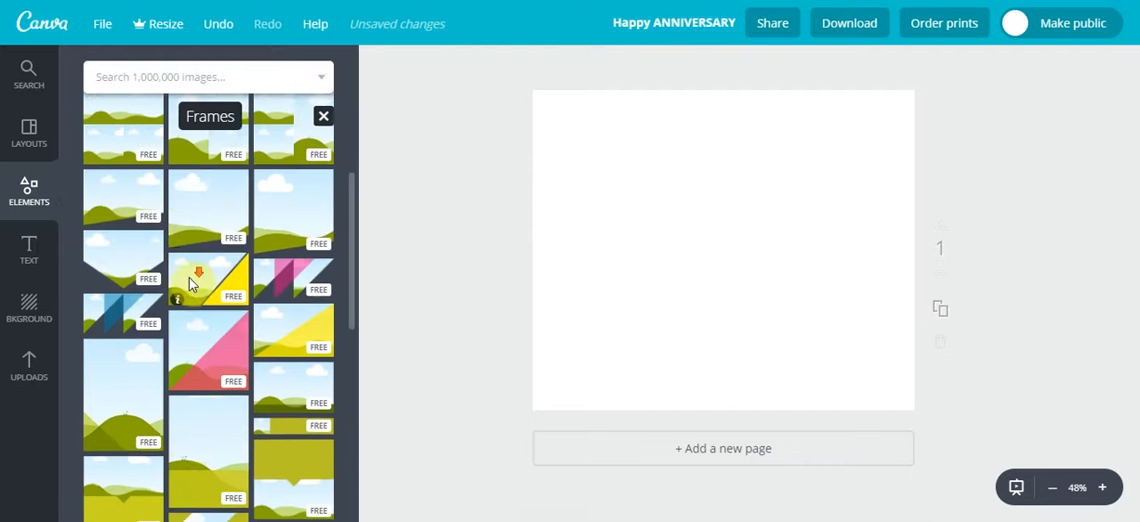
pyautogui.scroll(8, 204, 267)
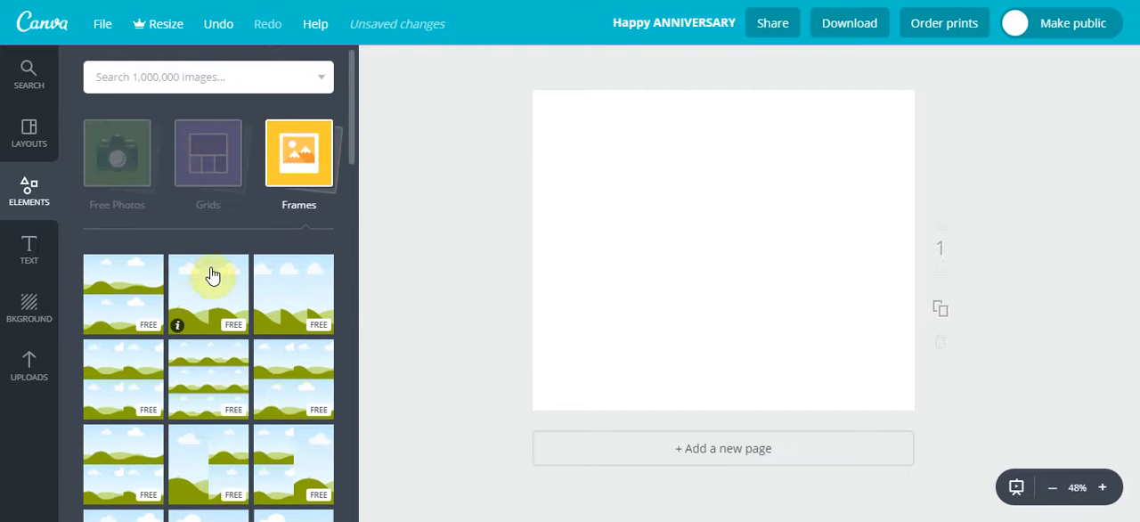
pyautogui.scroll(-5, 210, 283)
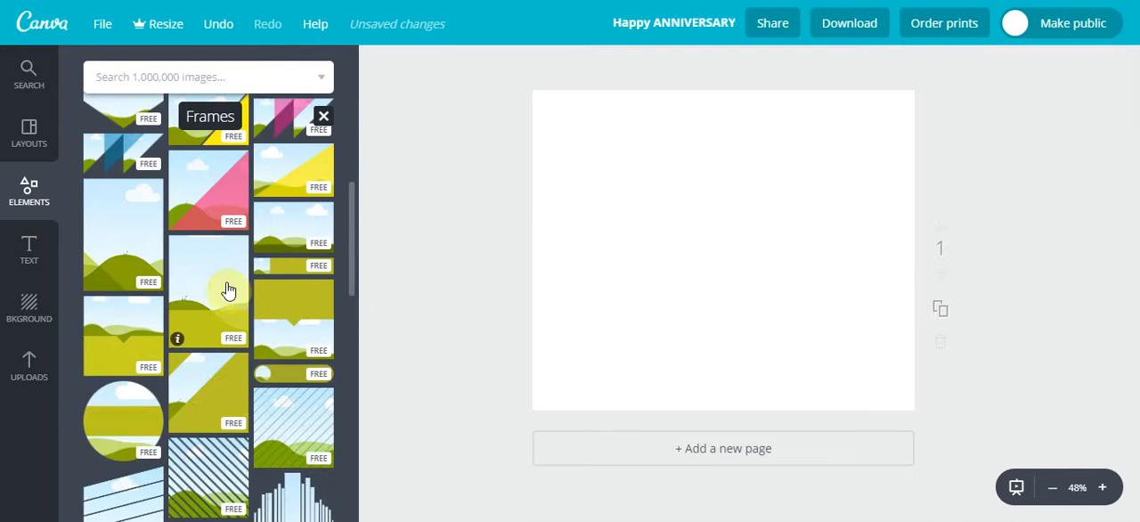
pyautogui.scroll(-2, 232, 284)
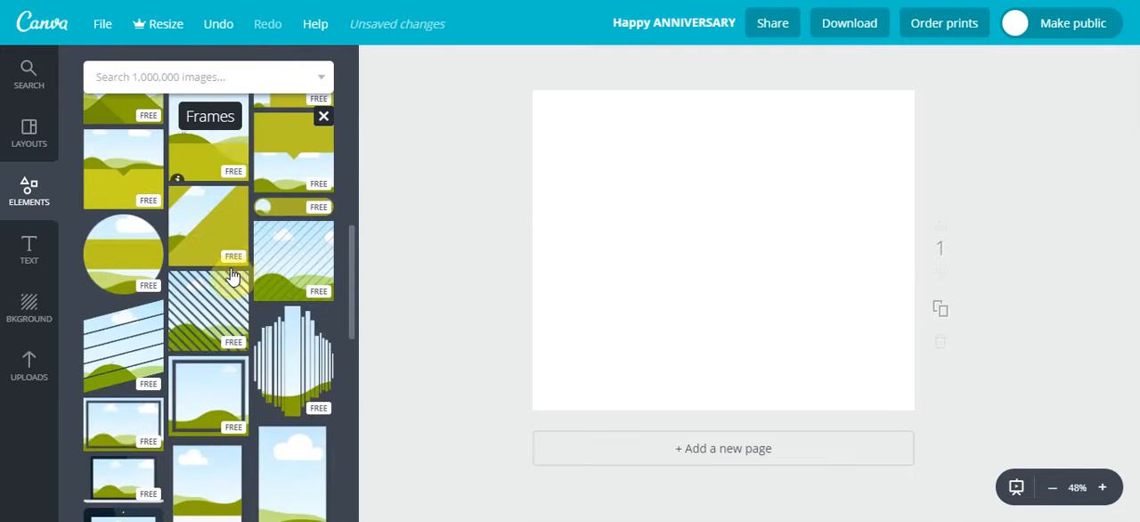
pyautogui.scroll(-6, 231, 278)
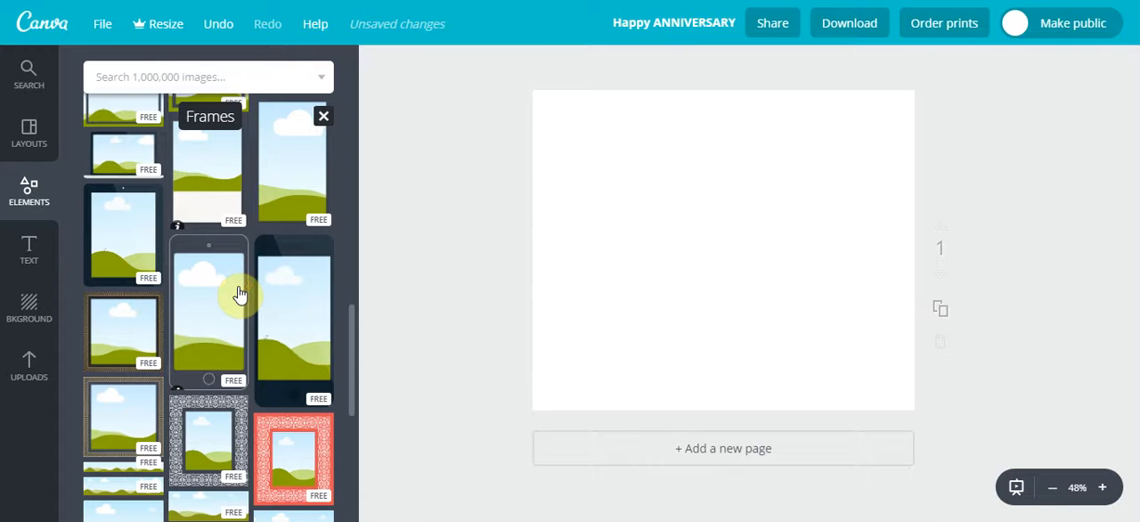
pyautogui.scroll(-5, 236, 296)
pyautogui.moveTo(231, 300); pyautogui.dragTo(654, 145)
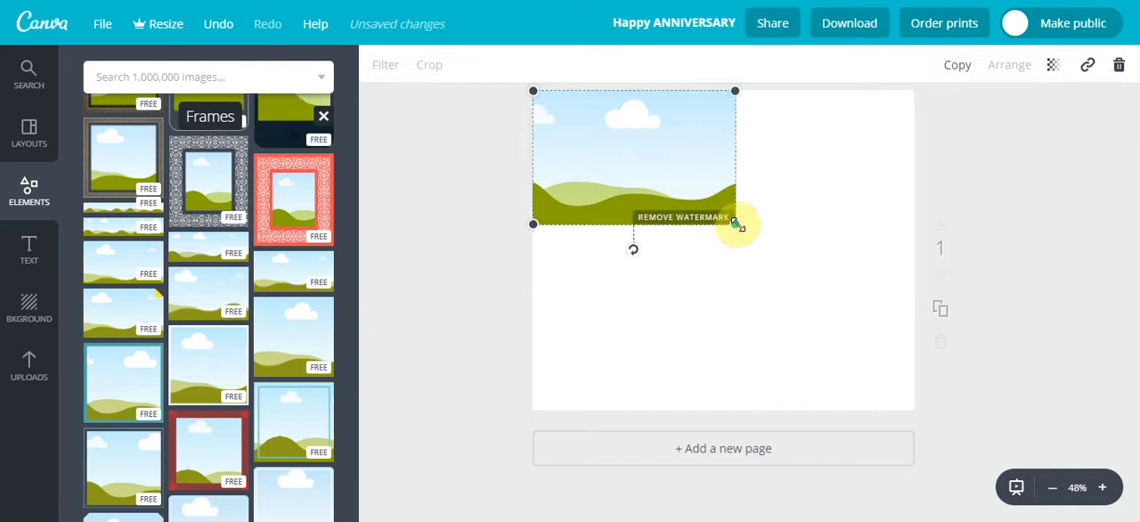
pyautogui.moveTo(735, 224); pyautogui.dragTo(950, 510)
pyautogui.click(470, 271)
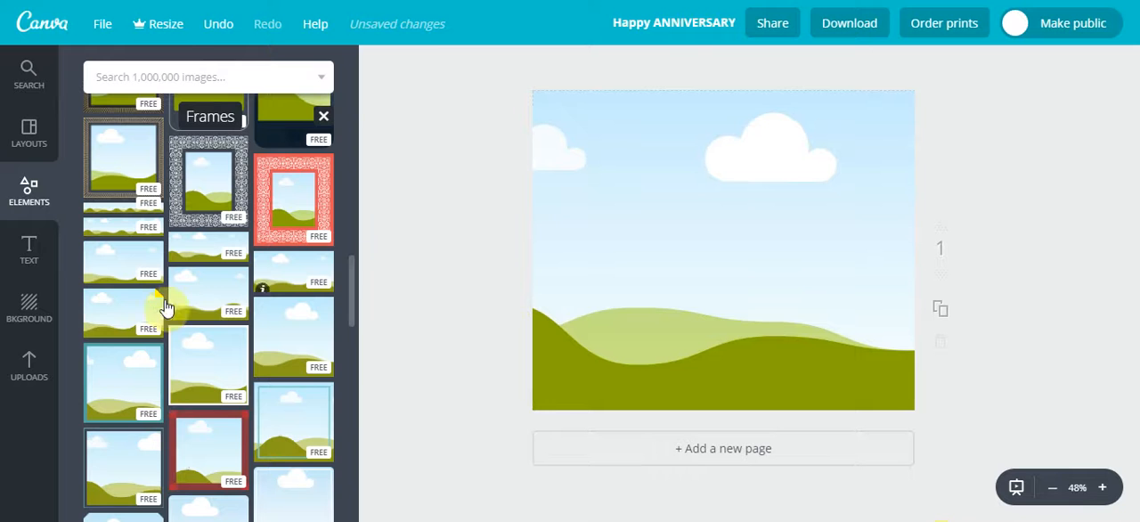
# Fill the frame with the uploaded photo of fingers around a small computer screen, after trying the programming books photo
pyautogui.click(40, 370)
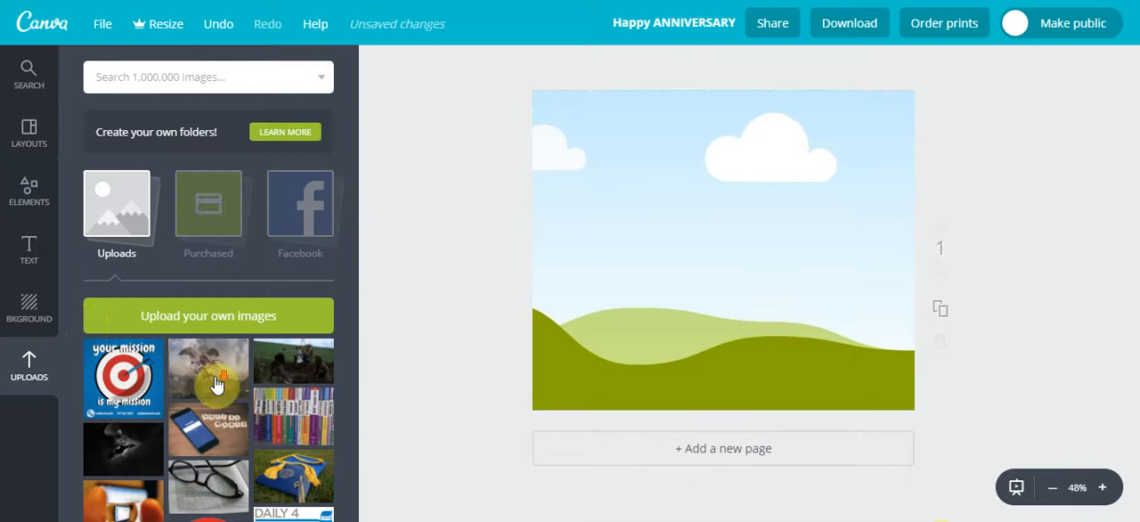
pyautogui.scroll(-3, 219, 376)
pyautogui.scroll(1, 261, 335)
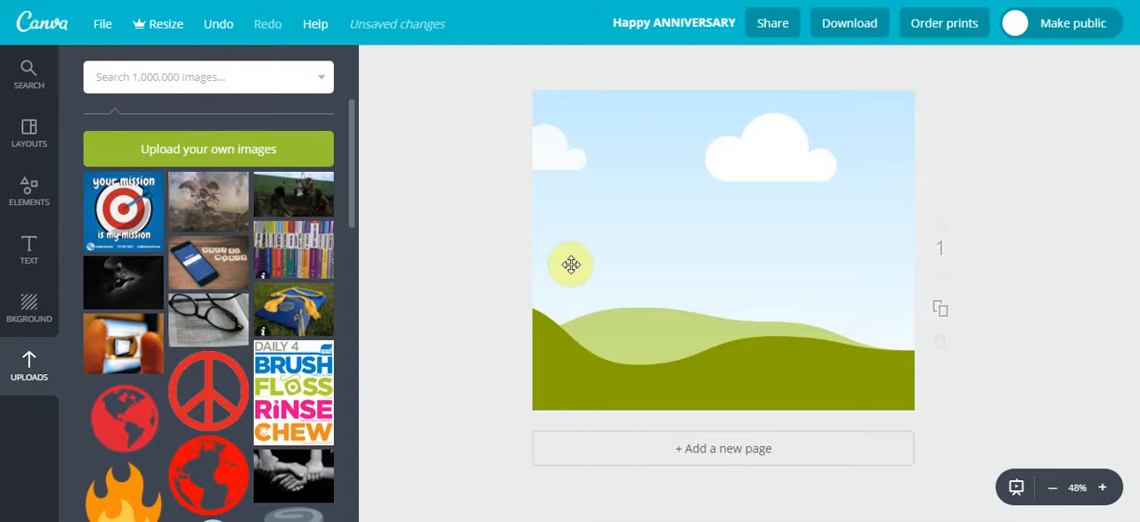
pyautogui.moveTo(571, 264); pyautogui.dragTo(607, 245)
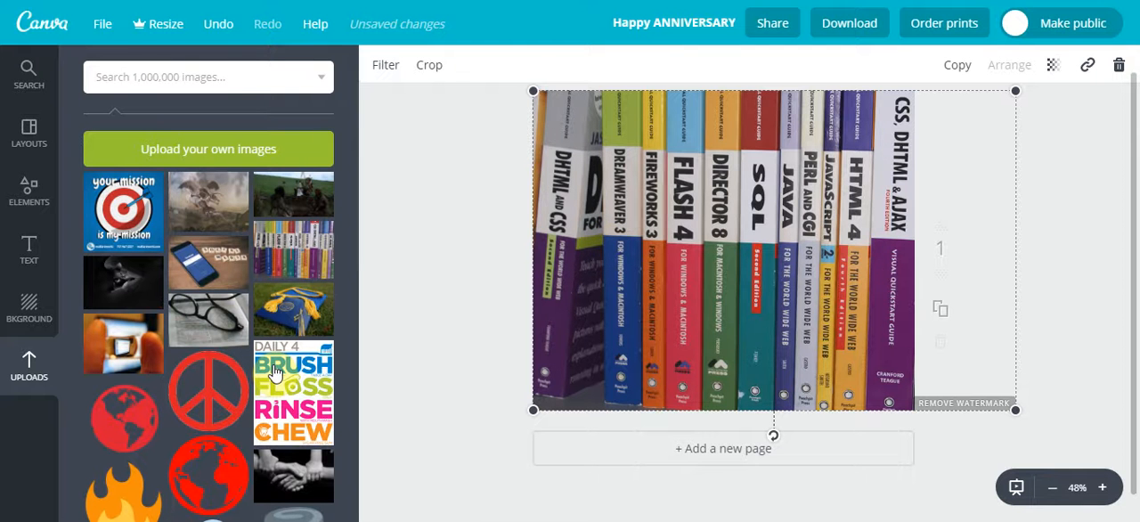
pyautogui.moveTo(279, 205); pyautogui.dragTo(642, 253)
pyautogui.moveTo(140, 292); pyautogui.dragTo(659, 234)
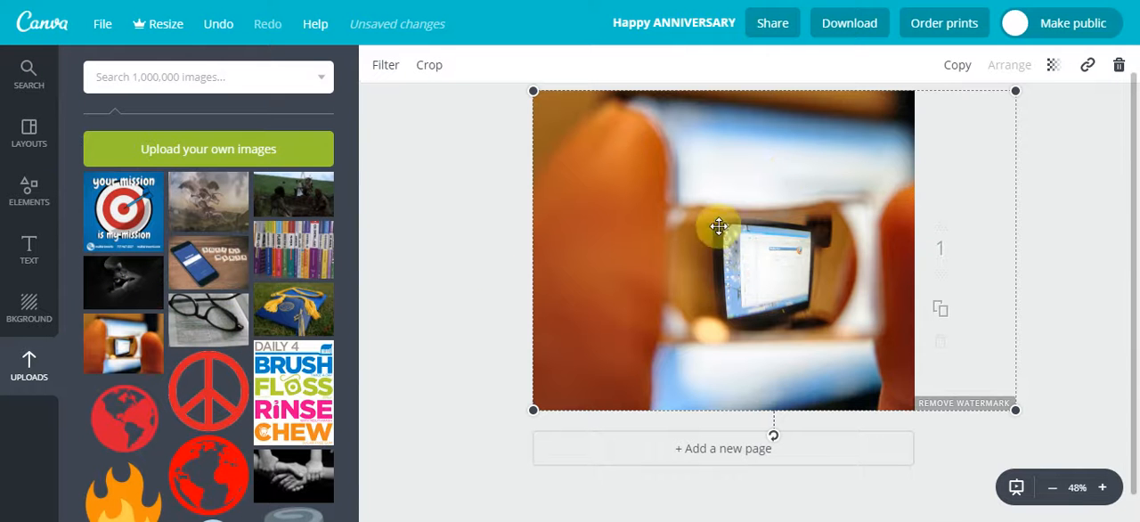
# Reposition the photo inside its frame and apply the crop
pyautogui.doubleClick(721, 229)
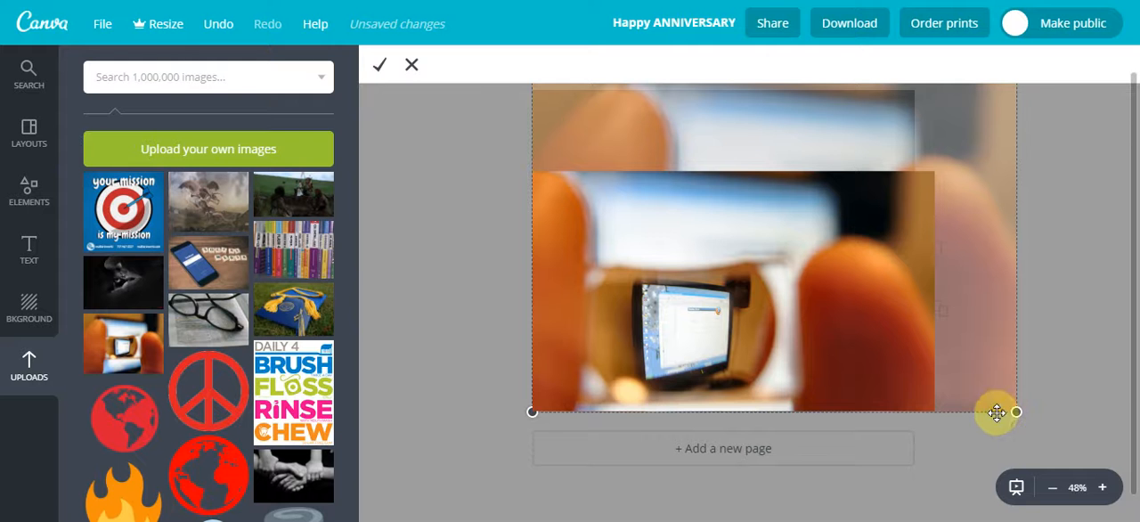
pyautogui.moveTo(700, 218); pyautogui.dragTo(697, 237)
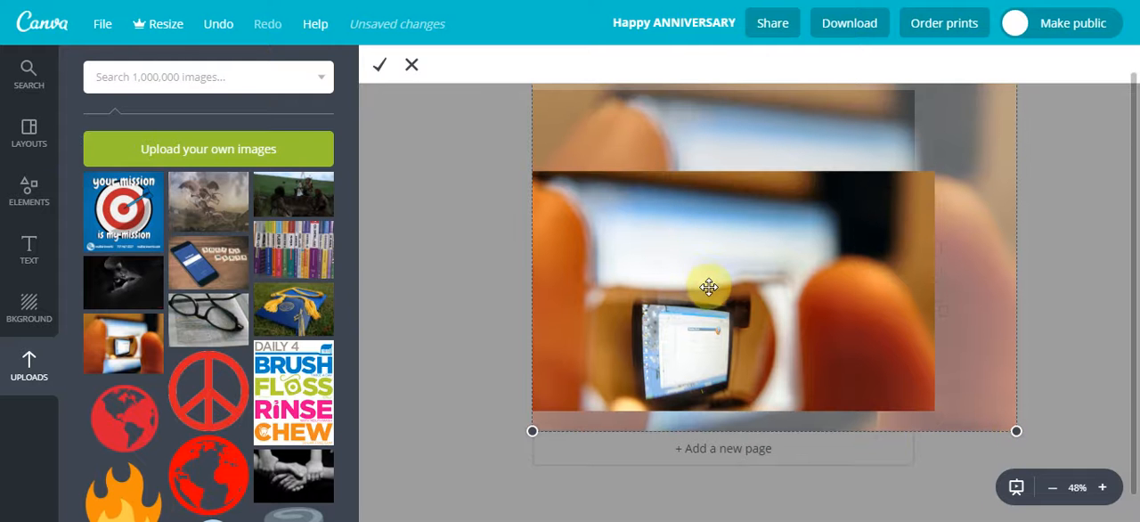
pyautogui.click(385, 60)
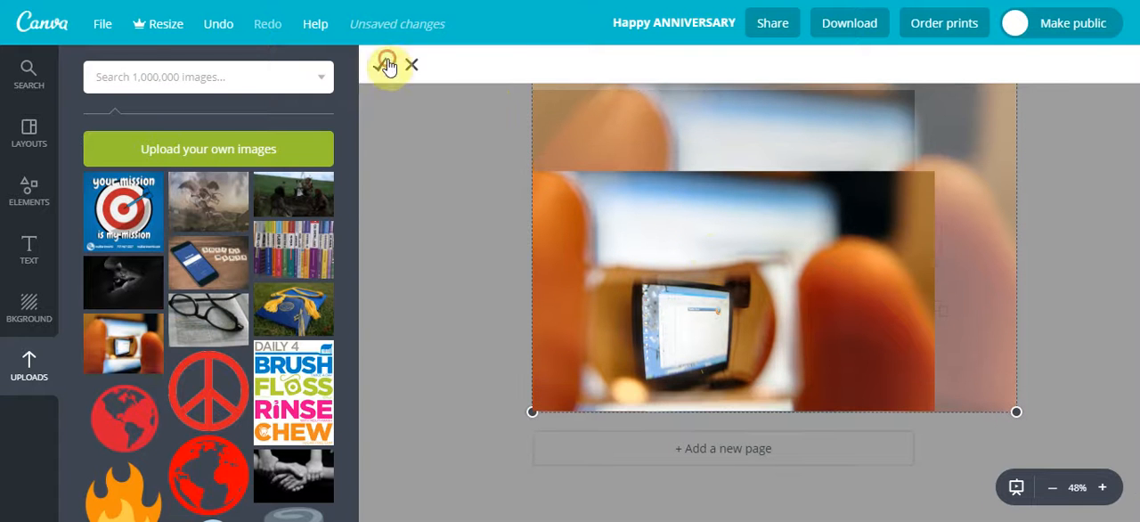
pyautogui.click(455, 223)
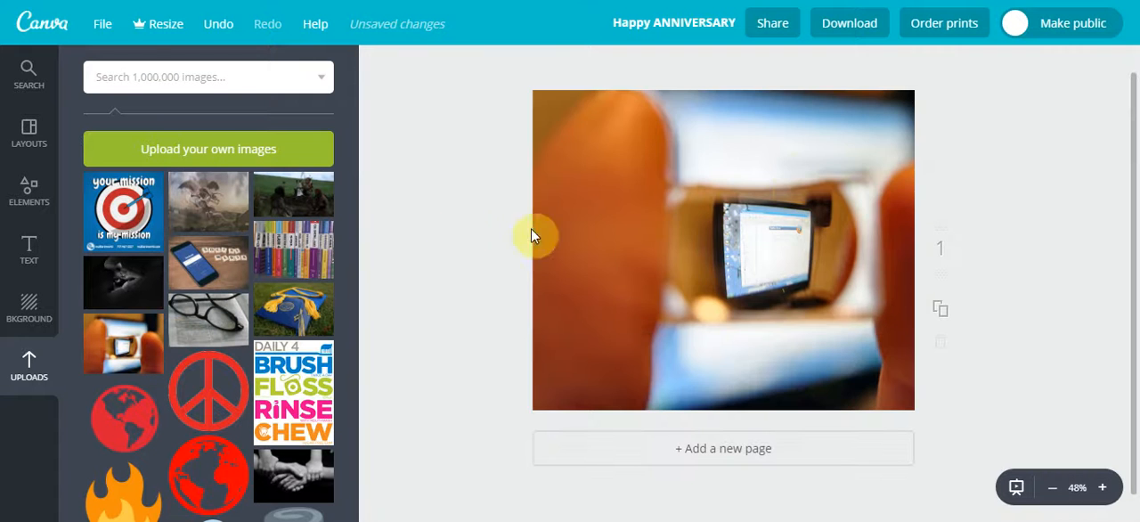
# Set the framed photo's transparency to 51
pyautogui.click(883, 145)
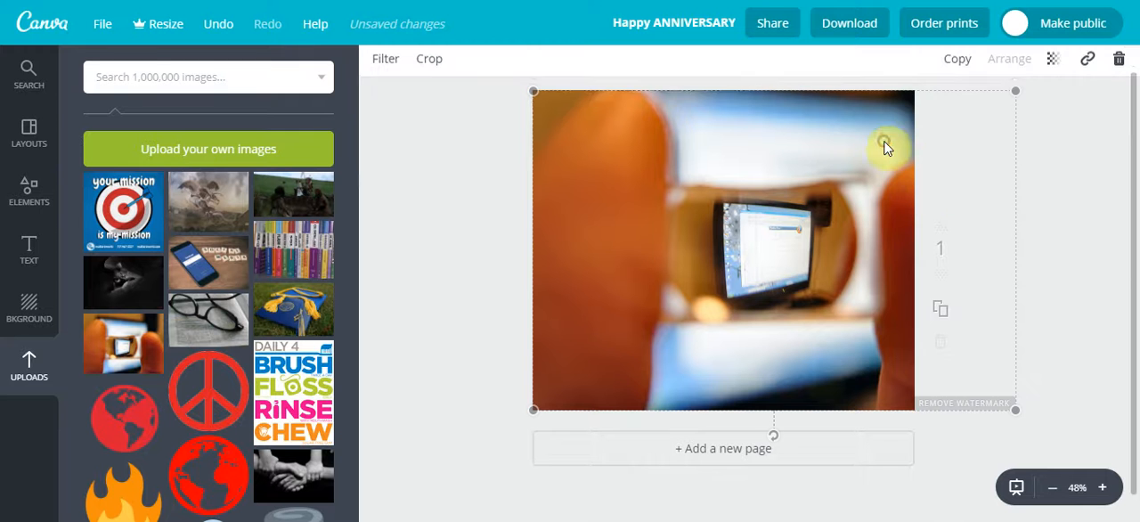
pyautogui.click(1049, 65)
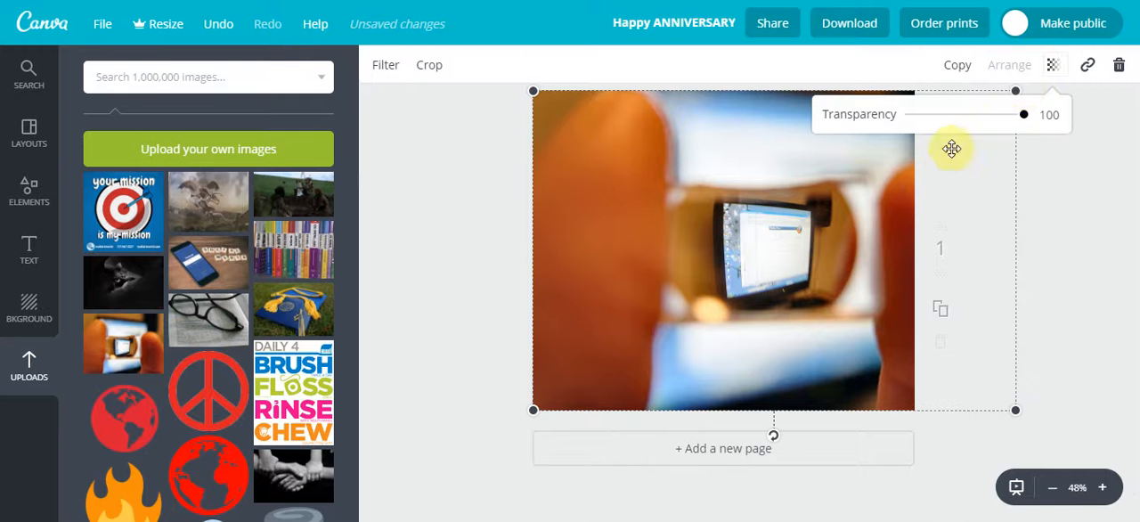
pyautogui.click(1026, 115)
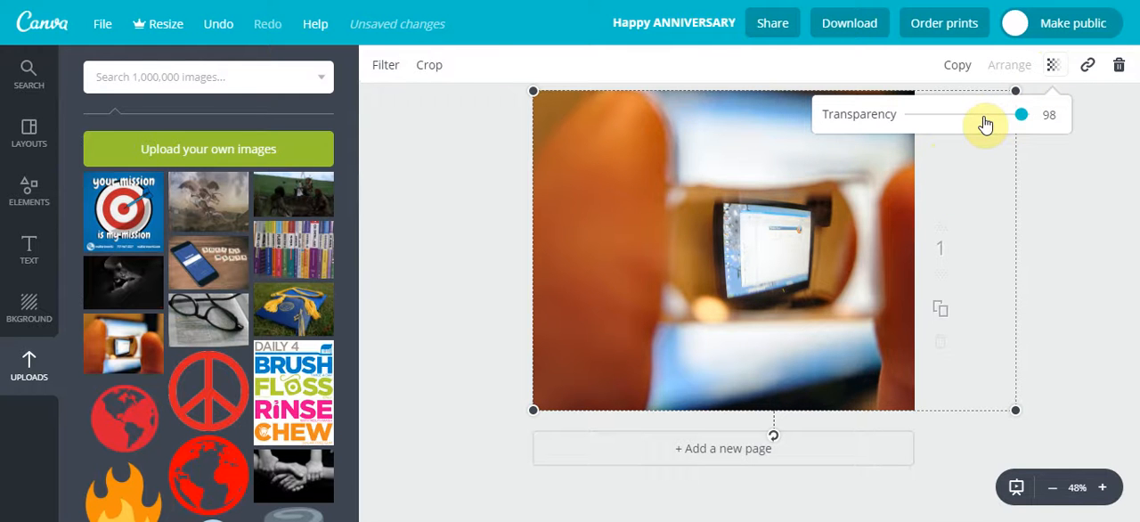
pyautogui.moveTo(986, 125); pyautogui.dragTo(970, 124)
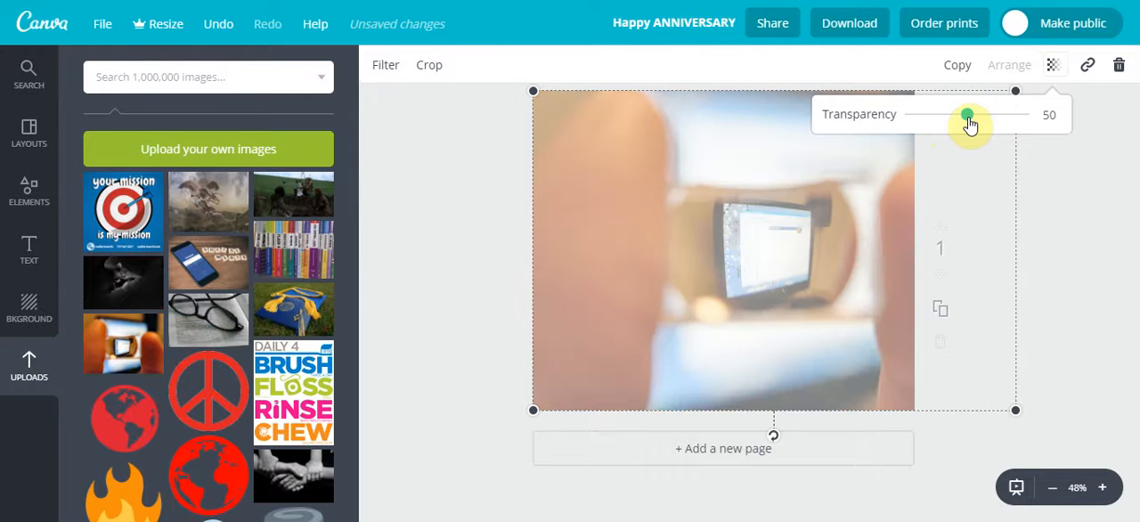
pyautogui.click(1078, 181)
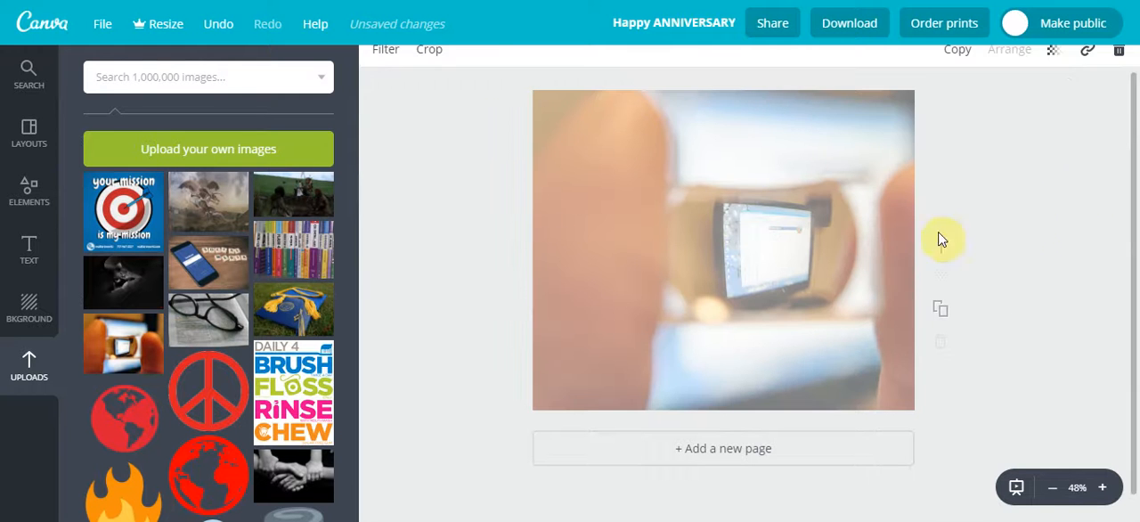
# Browse the free text designs and add the bold "CERTIFICATE OF COMPLETION" text to the page
pyautogui.click(34, 257)
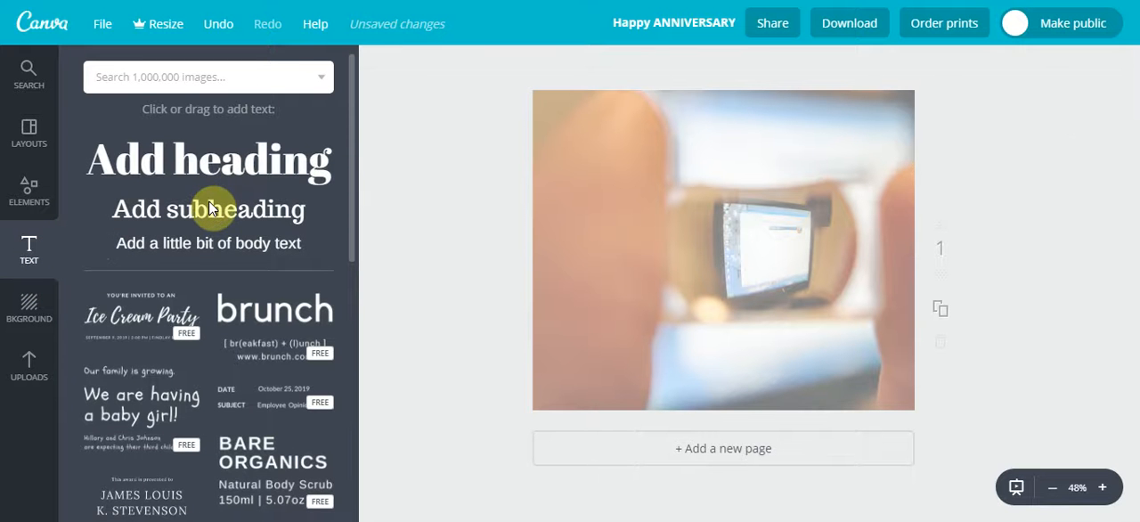
pyautogui.scroll(-5, 204, 218)
pyautogui.scroll(-6, 204, 221)
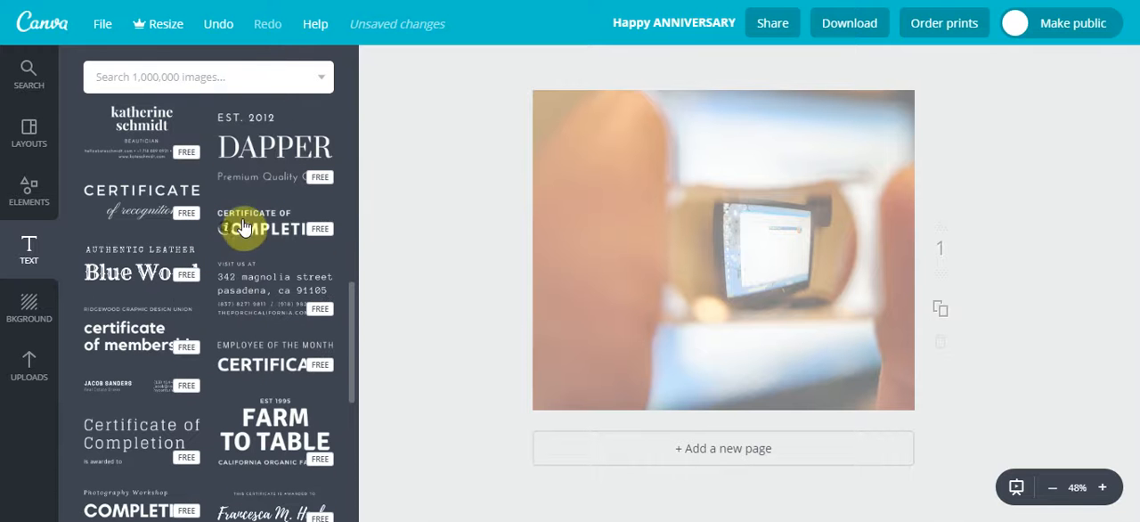
pyautogui.click(245, 228)
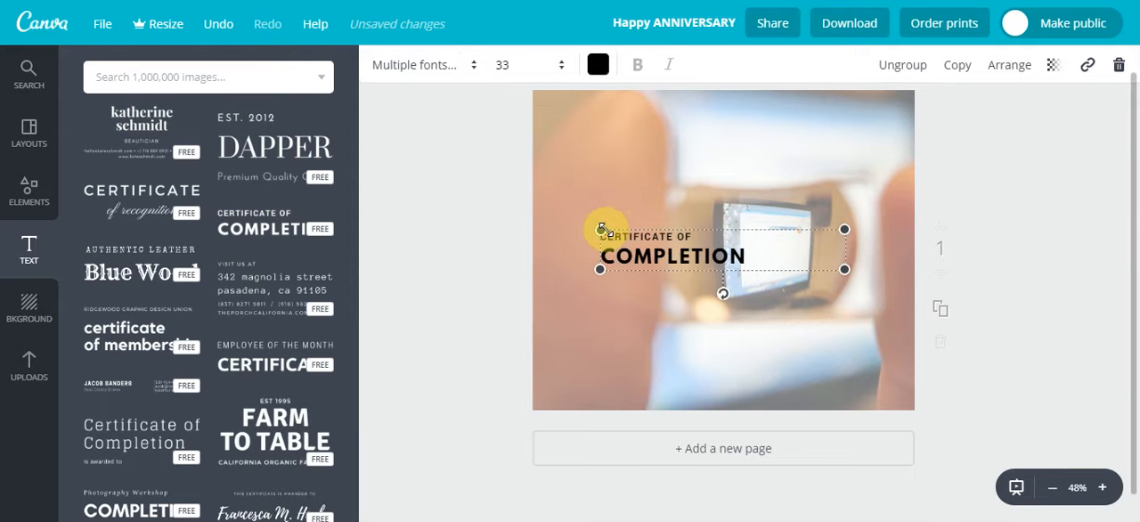
# Enlarge the "CERTIFICATE OF COMPLETION" text to font size 45.7 and move it to the upper left of the page
pyautogui.moveTo(601, 230); pyautogui.dragTo(568, 187)
pyautogui.moveTo(836, 266); pyautogui.dragTo(895, 323)
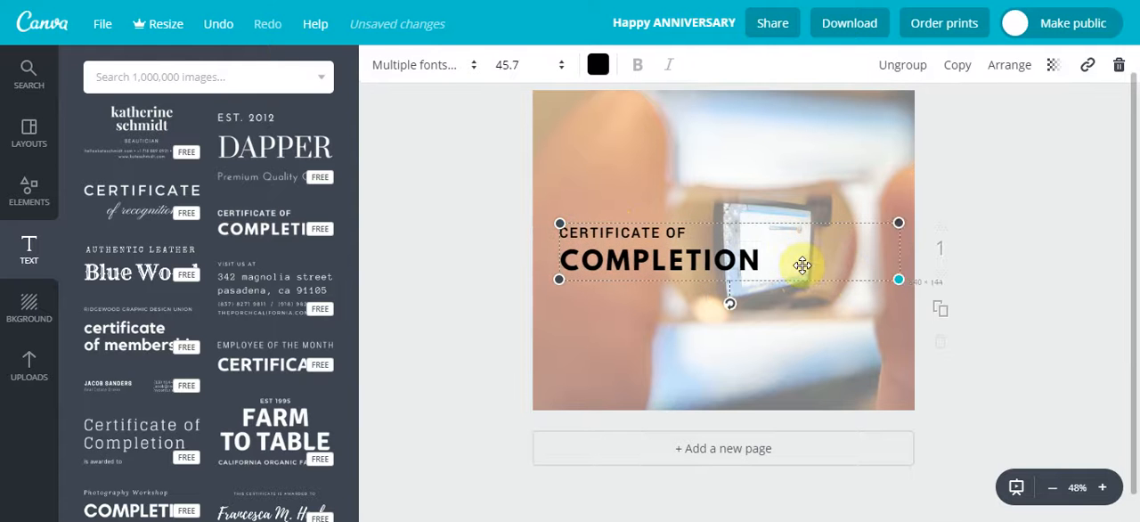
pyautogui.moveTo(798, 246); pyautogui.dragTo(792, 233)
pyautogui.moveTo(783, 162); pyautogui.dragTo(689, 133)
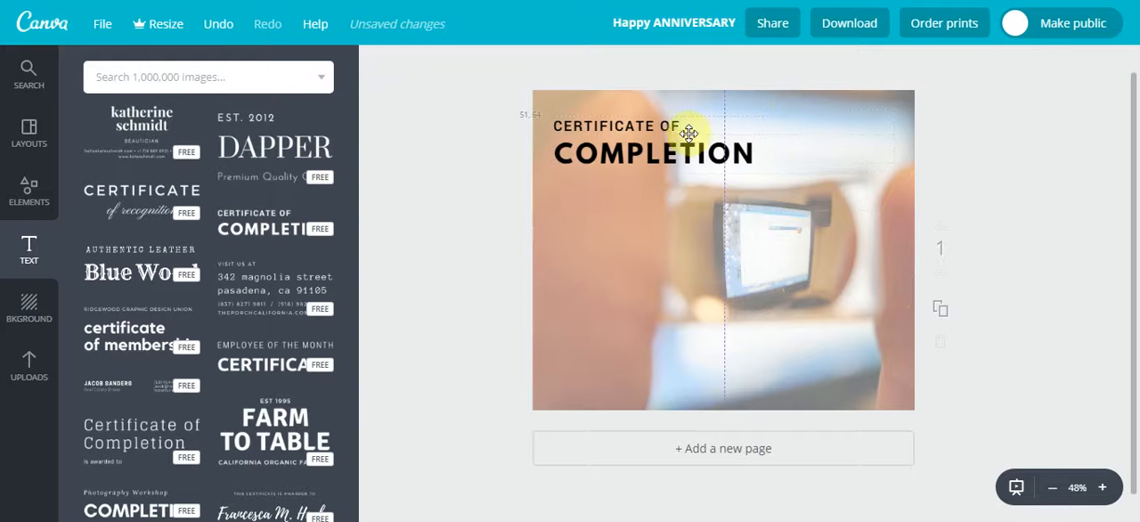
pyautogui.click(498, 265)
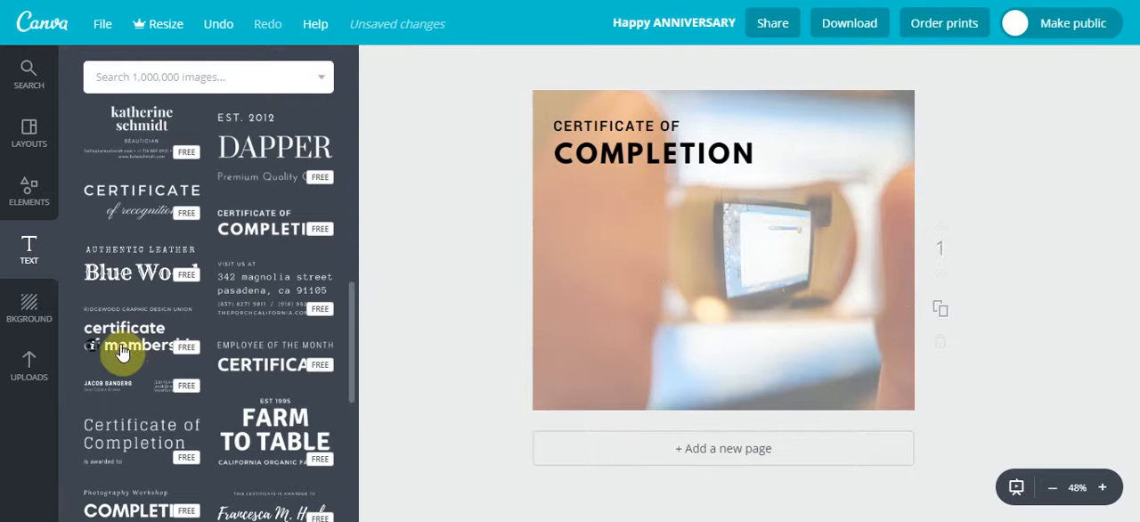
# Add the thin "Certificate of Completion is awarded to" text design at mid-height, aligned with the bold heading's left edge
pyautogui.scroll(-1, 122, 353)
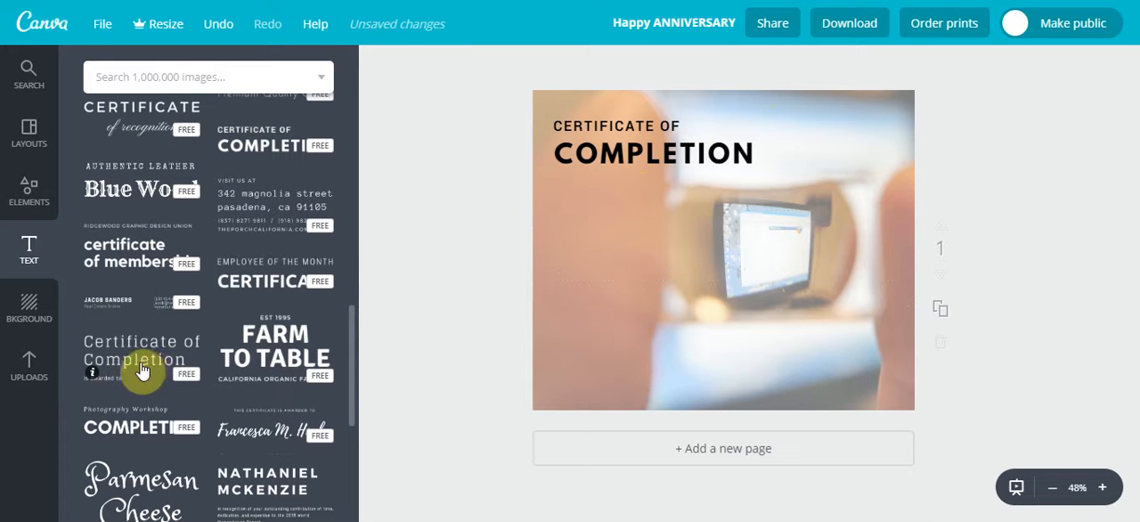
pyautogui.moveTo(142, 371); pyautogui.dragTo(702, 279)
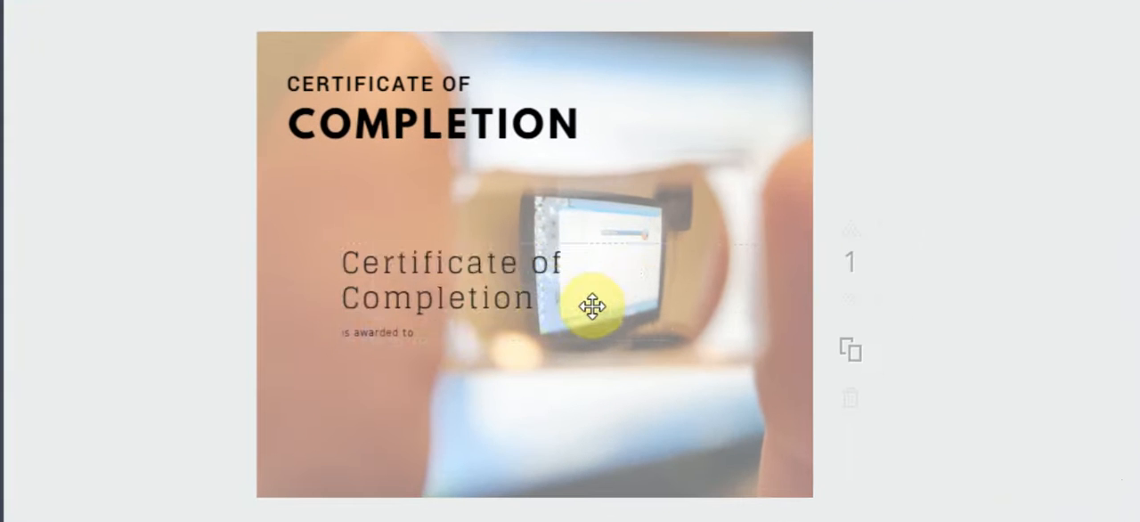
pyautogui.moveTo(592, 306); pyautogui.dragTo(531, 282)
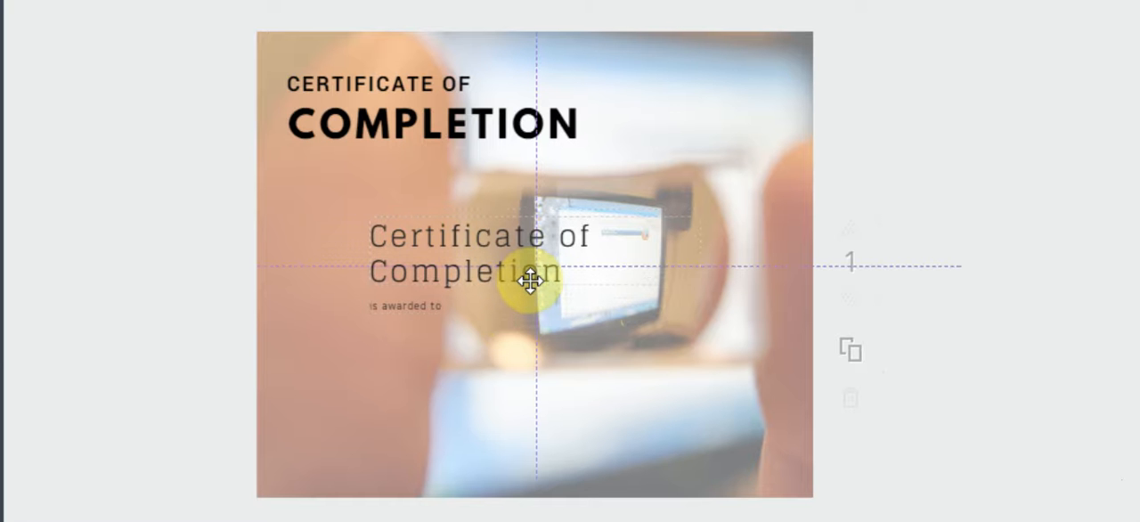
pyautogui.moveTo(531, 282); pyautogui.dragTo(440, 284)
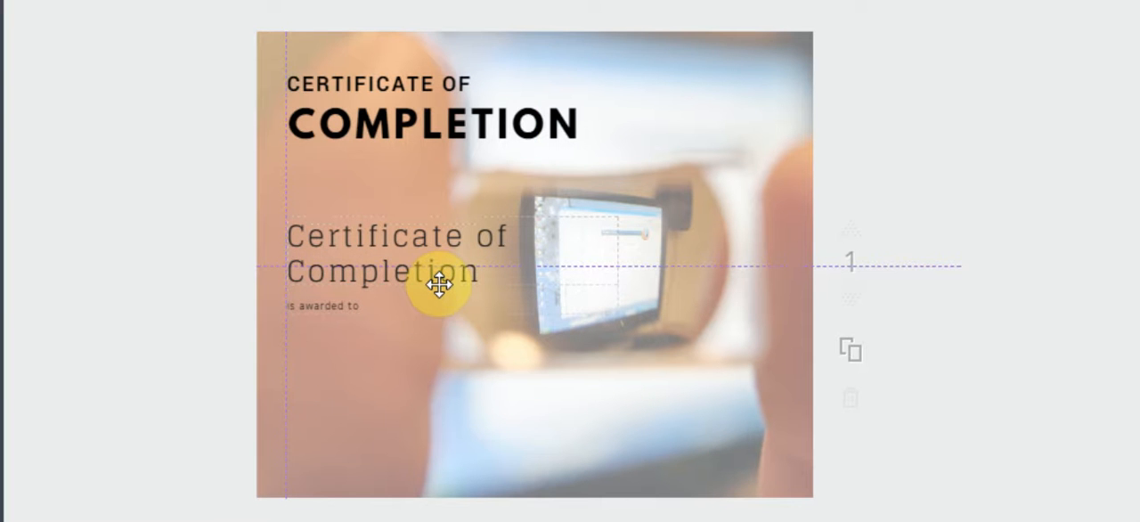
# Reposition the thin "Certificate of Completion is awarded to" text at about mid-height, in line with the bold heading's left edge
pyautogui.moveTo(442, 284); pyautogui.dragTo(438, 307)
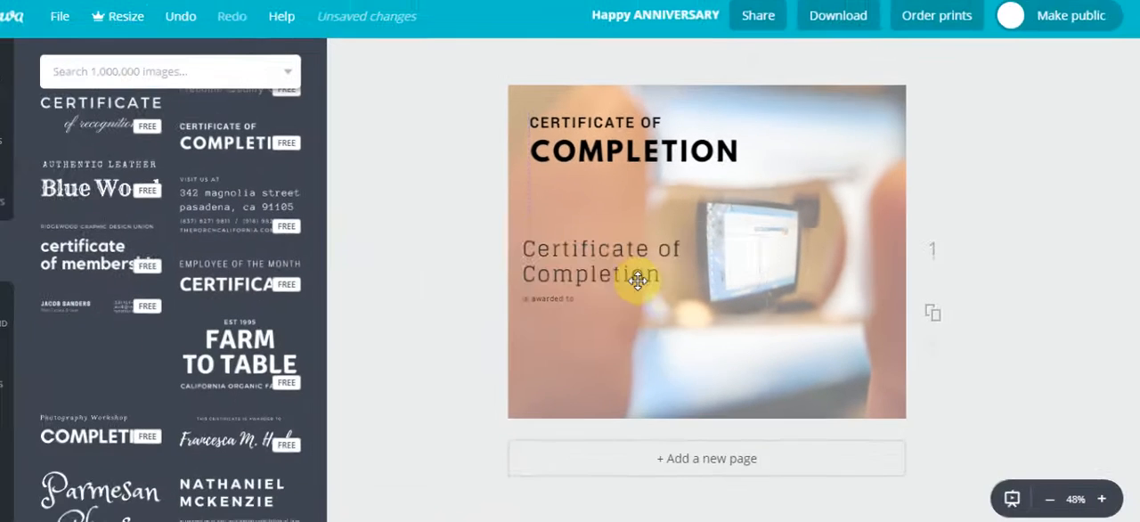
pyautogui.moveTo(638, 281); pyautogui.dragTo(638, 265)
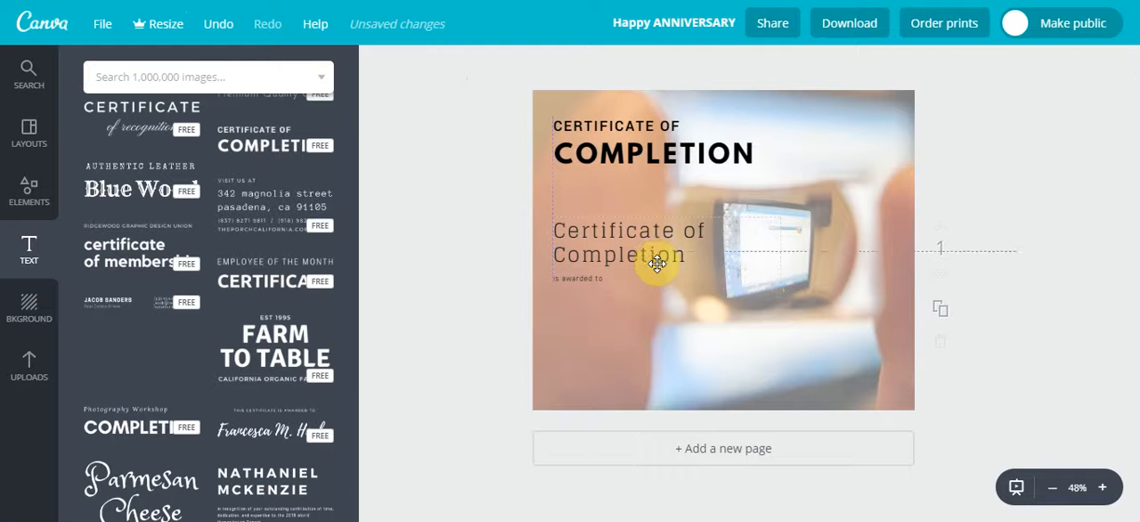
pyautogui.press('Delete')
pyautogui.hotkey('ctrl', 'z')
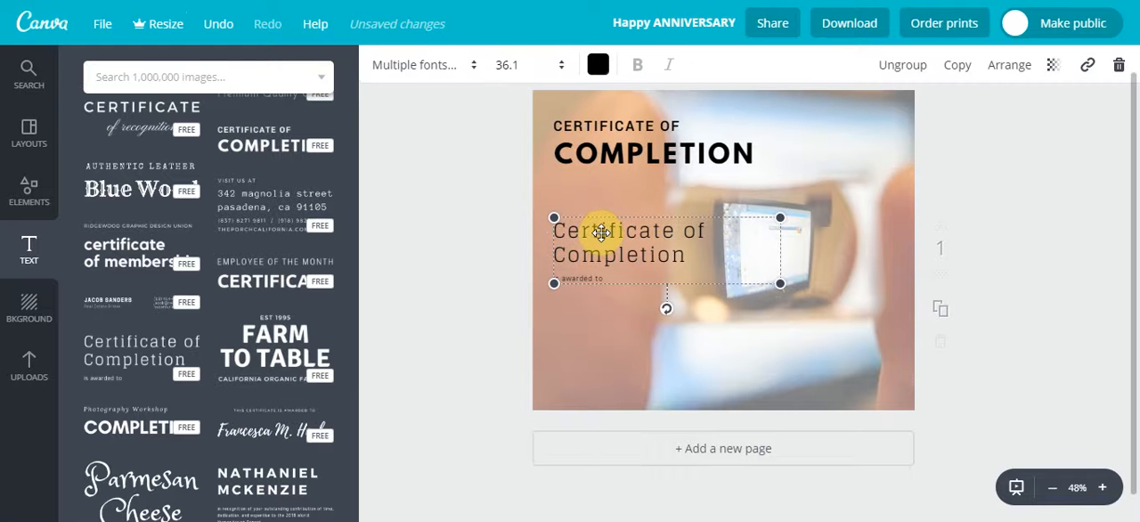
# Replace the thin text's "Certificate of Completion" line with "This certificate", keeping the small "is awarded to" line
pyautogui.doubleClick(603, 232)
pyautogui.write('tHIS')
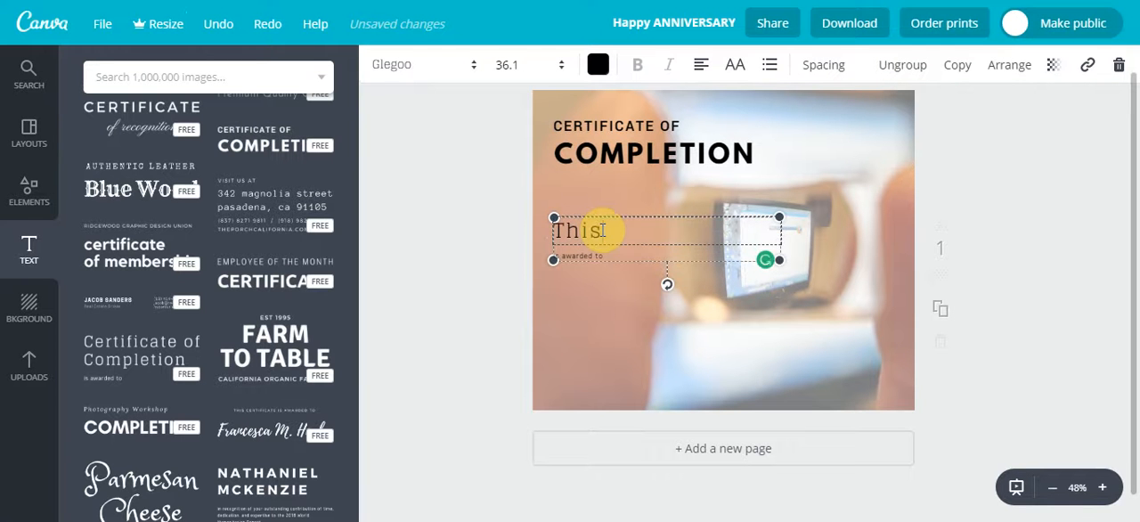
pyautogui.write(' certificate is awarded to')
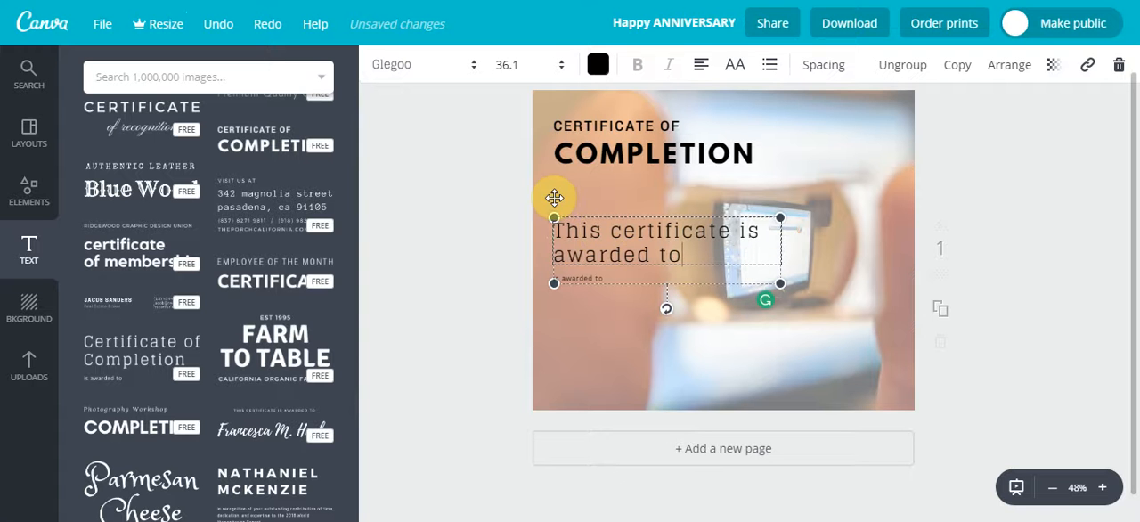
pyautogui.press('BackSpace')
pyautogui.press('BackSpace')
pyautogui.press('BackSpace')
pyautogui.press('BackSpace')
pyautogui.press('BackSpace')
pyautogui.press('BackSpace')
pyautogui.press('BackSpace')
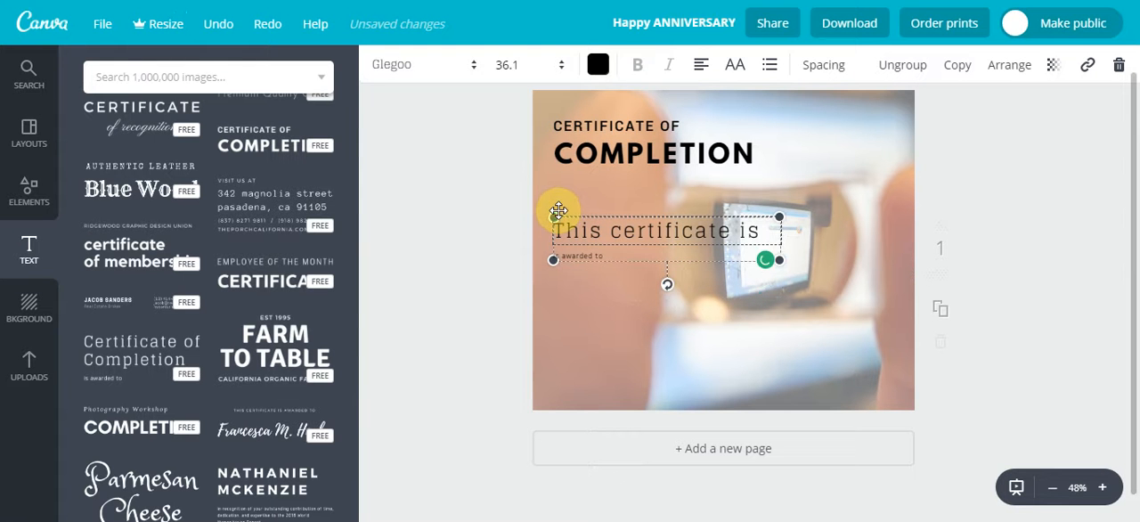
pyautogui.press('BackSpace')
pyautogui.press('BackSpace')
pyautogui.press('BackSpace')
pyautogui.click(624, 311)
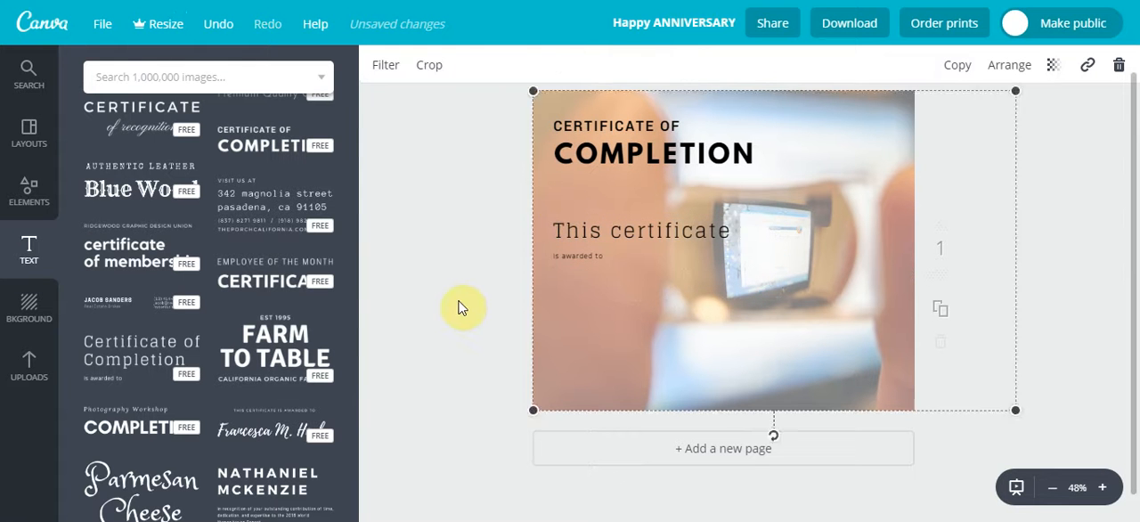
pyautogui.click(458, 308)
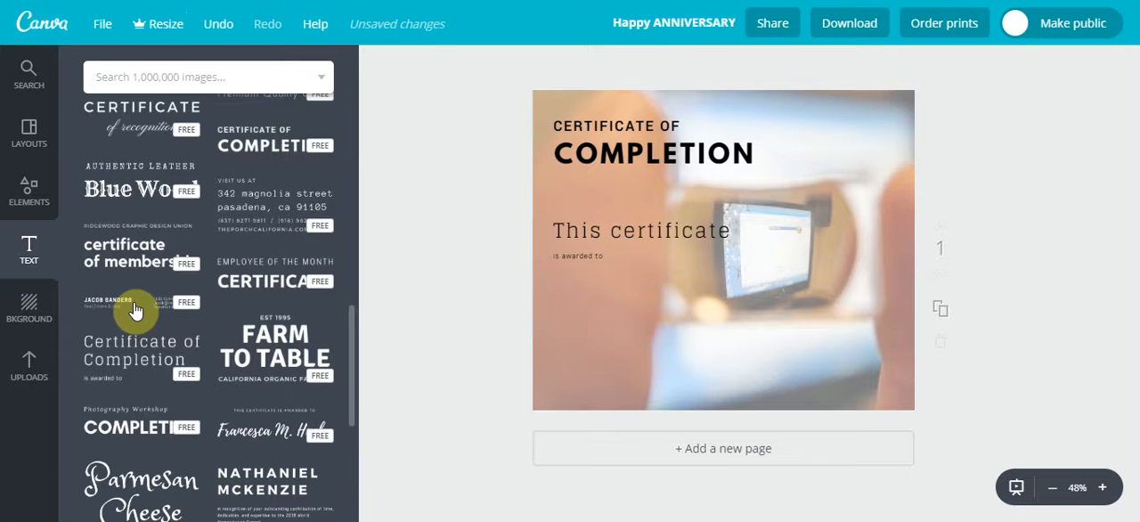
# Add a heading text box to the page, centred below the "is awarded to" line
pyautogui.click(28, 254)
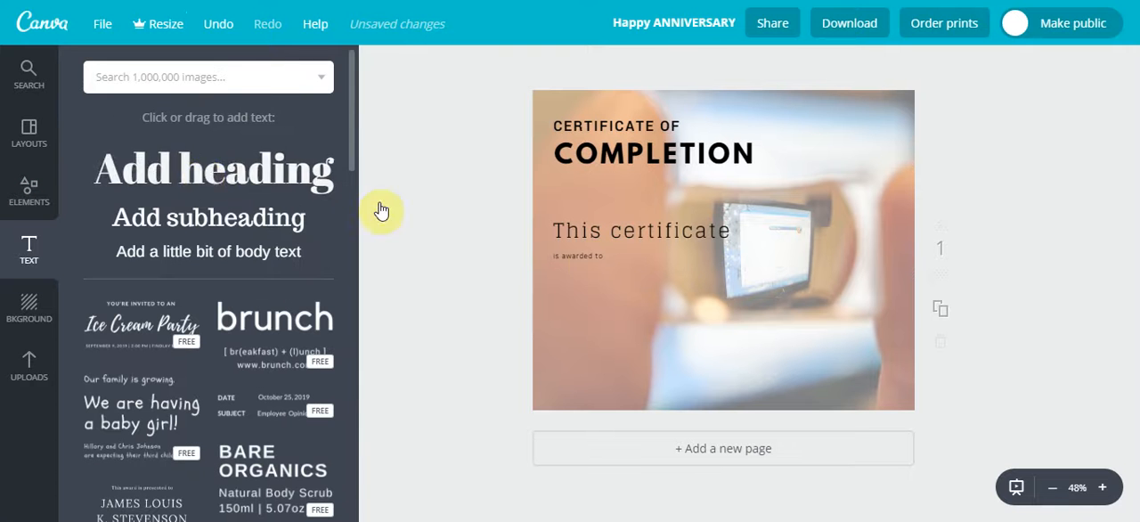
pyautogui.moveTo(381, 210); pyautogui.dragTo(696, 326)
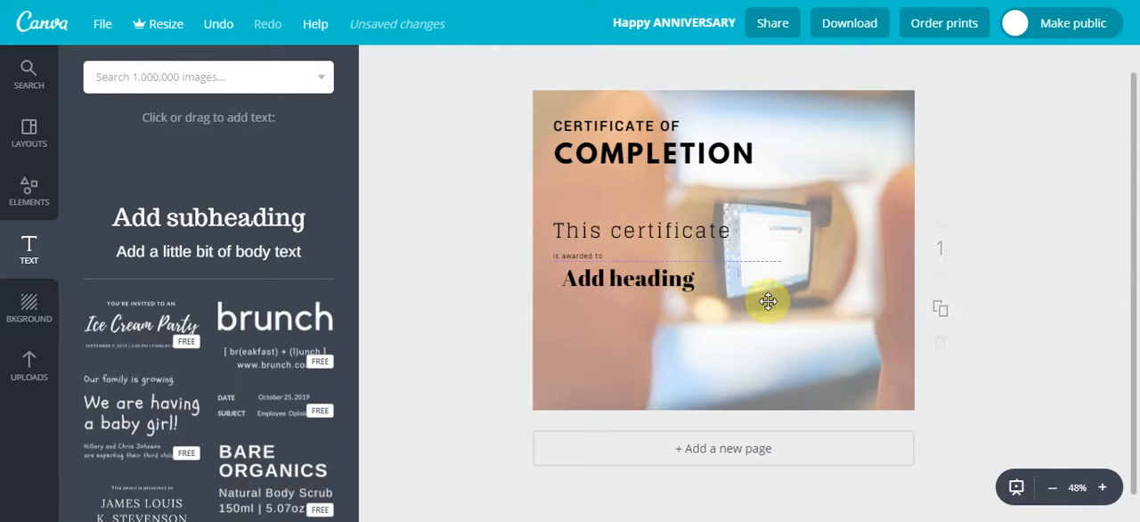
pyautogui.moveTo(678, 294); pyautogui.dragTo(764, 301)
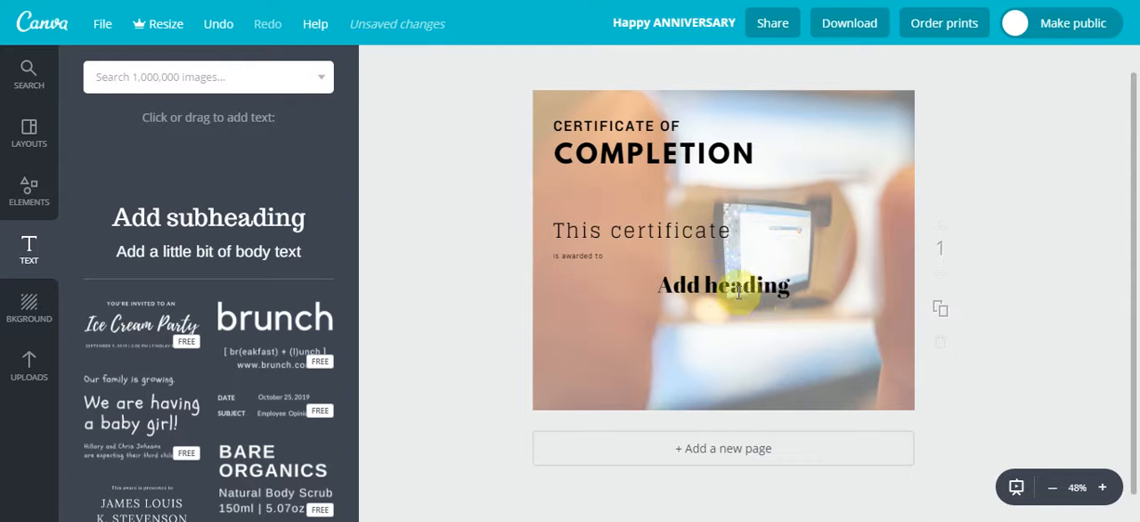
# Set the new heading's font to League Spartan and replace its text with the recipient's full name
pyautogui.click(739, 287)
pyautogui.click(465, 65)
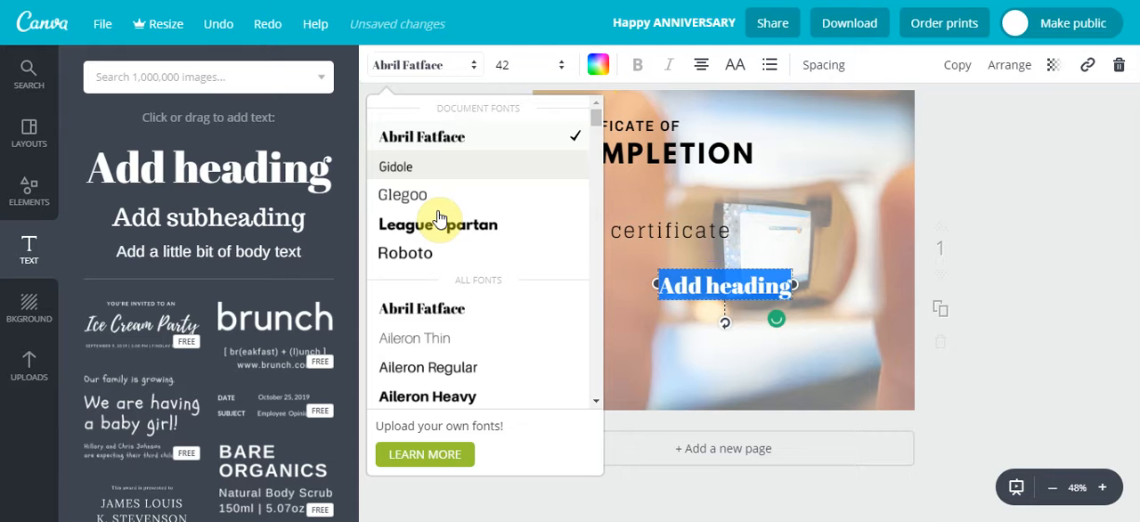
pyautogui.click(561, 224)
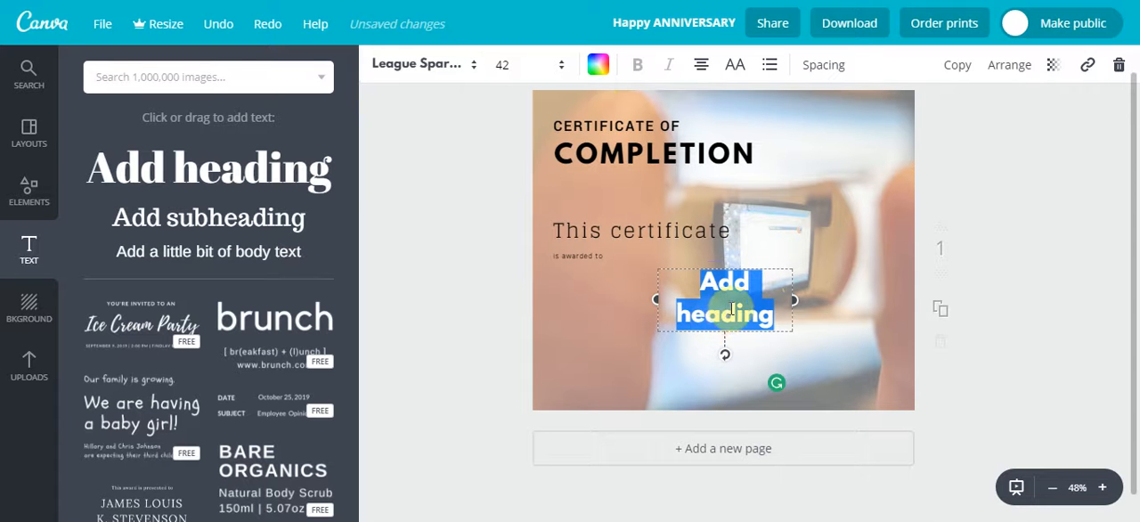
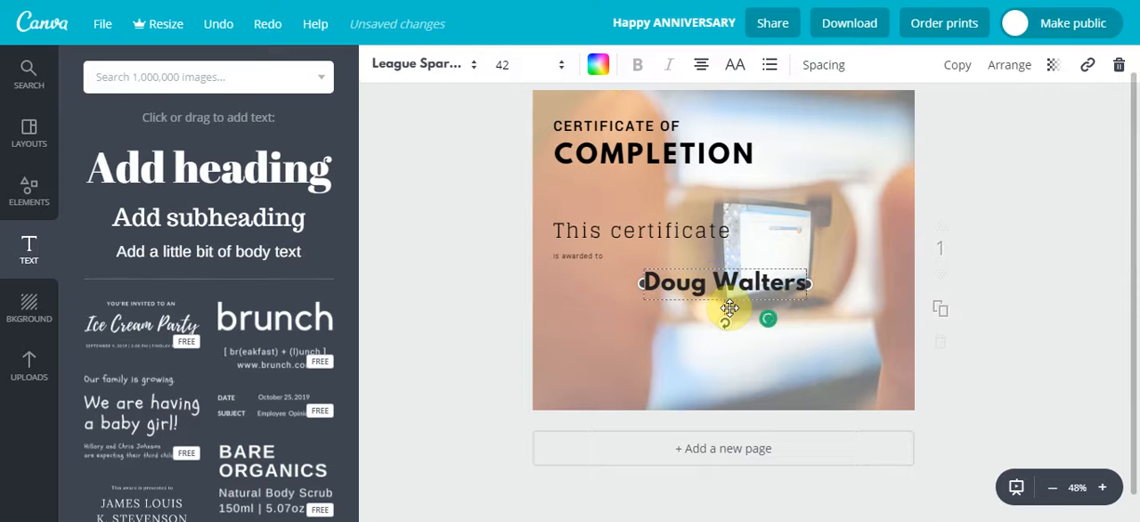
pyautogui.click(998, 326)
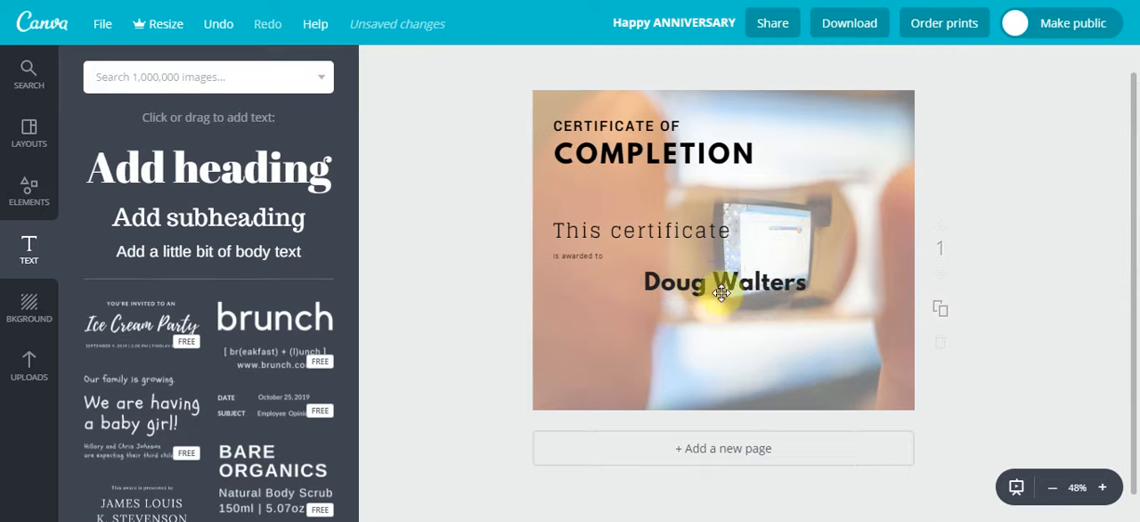
# Centre-align both the "COMPLETION" and "CERTIFICATE OF" lines of the bold heading
pyautogui.click(634, 153)
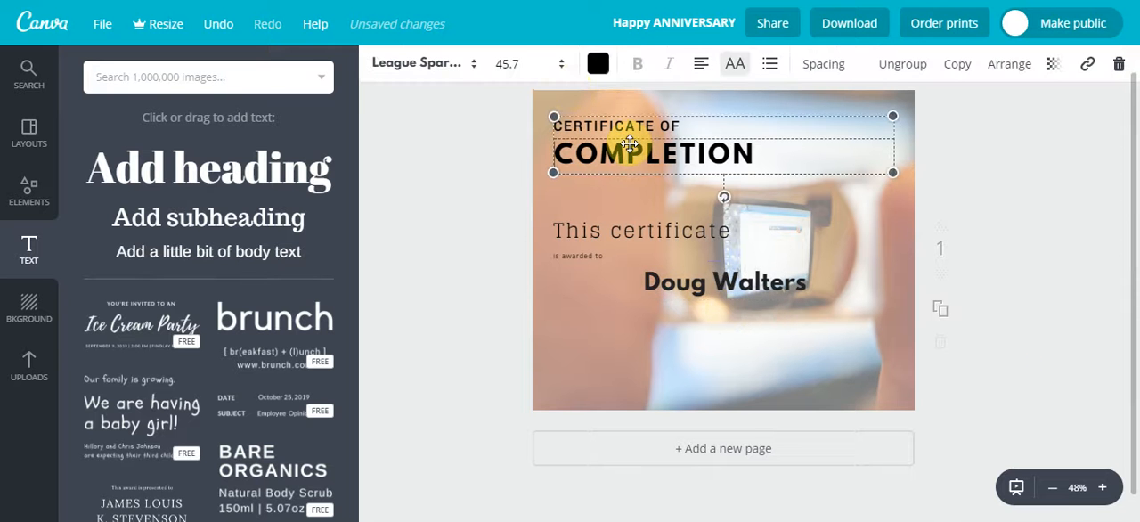
pyautogui.click(702, 66)
pyautogui.click(736, 115)
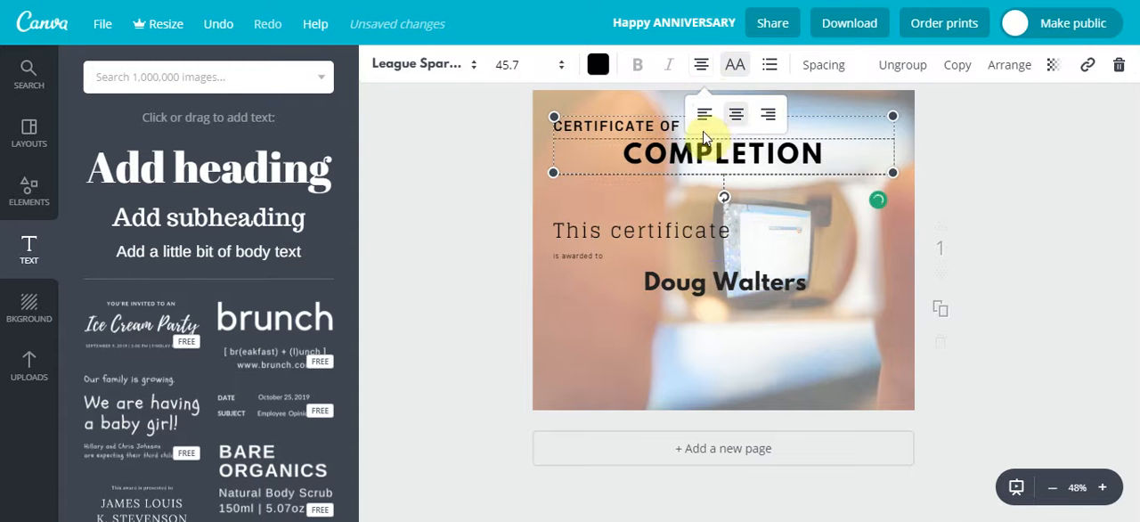
pyautogui.click(659, 99)
pyautogui.click(701, 65)
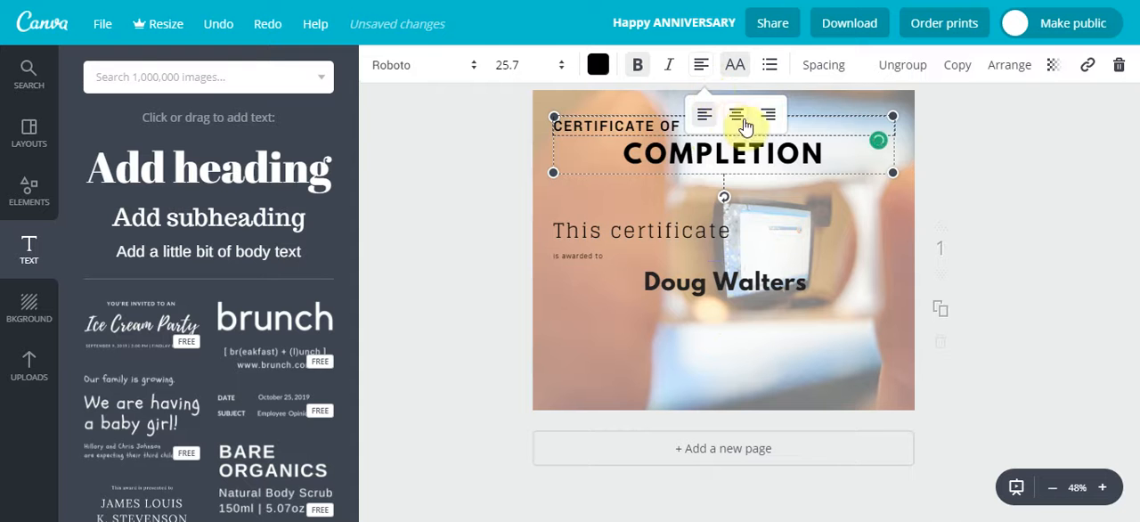
pyautogui.click(736, 115)
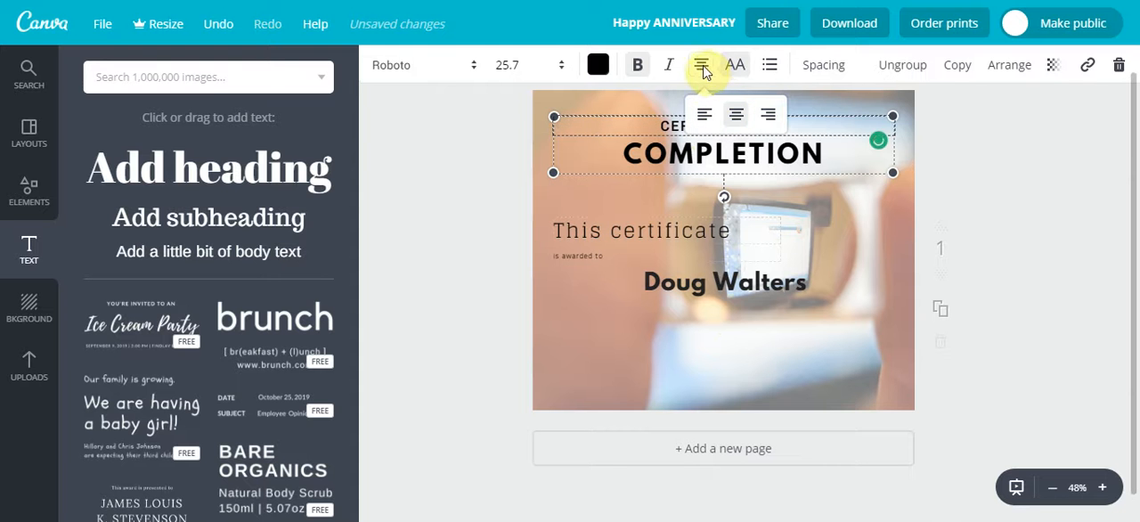
# Centre-align the "This certificate" and "is awarded to" lines and move their group to the page's centre, just under the bold heading
pyautogui.click(737, 118)
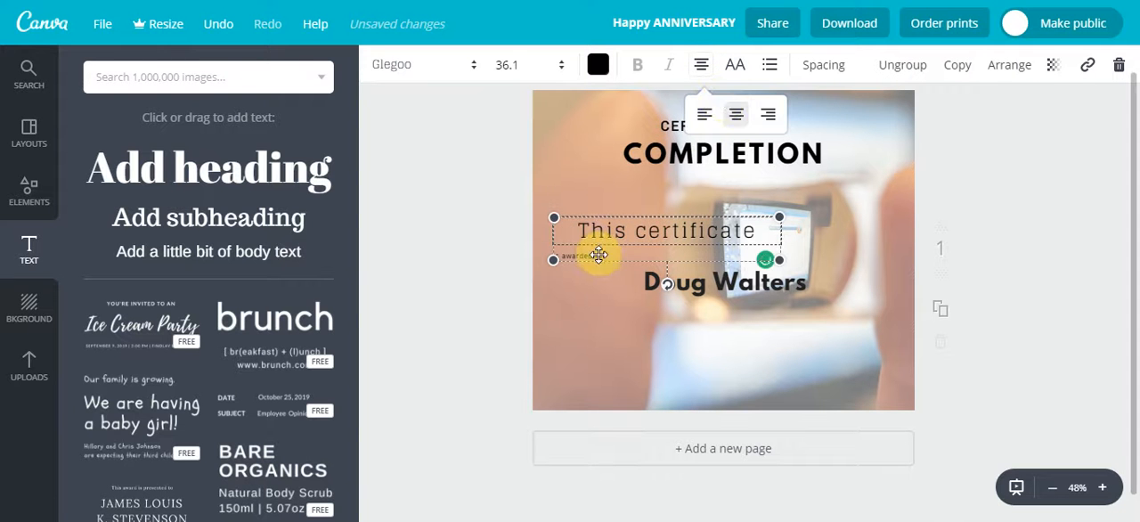
pyautogui.click(598, 255)
pyautogui.click(709, 69)
pyautogui.click(735, 118)
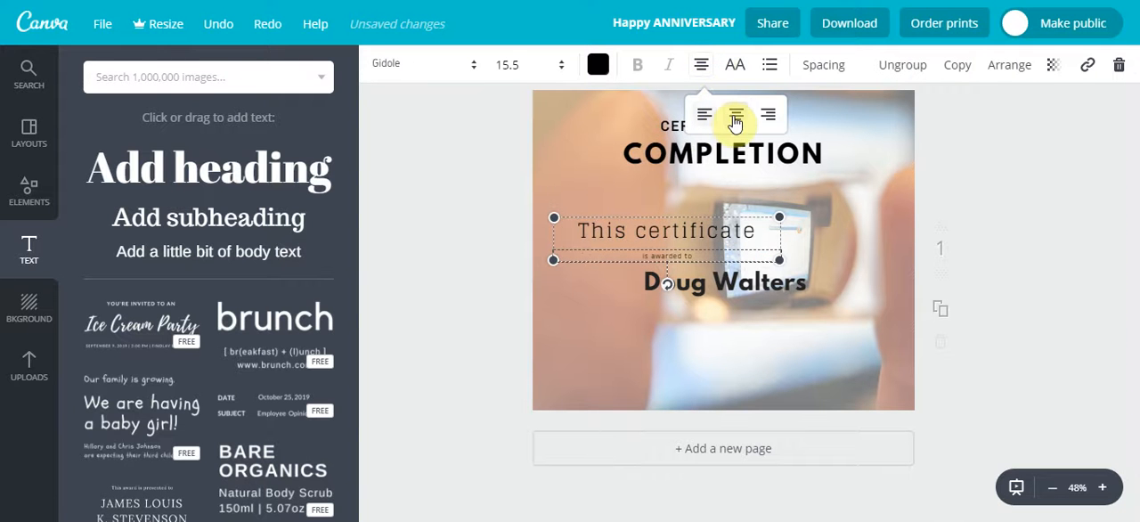
pyautogui.moveTo(749, 196); pyautogui.dragTo(799, 186)
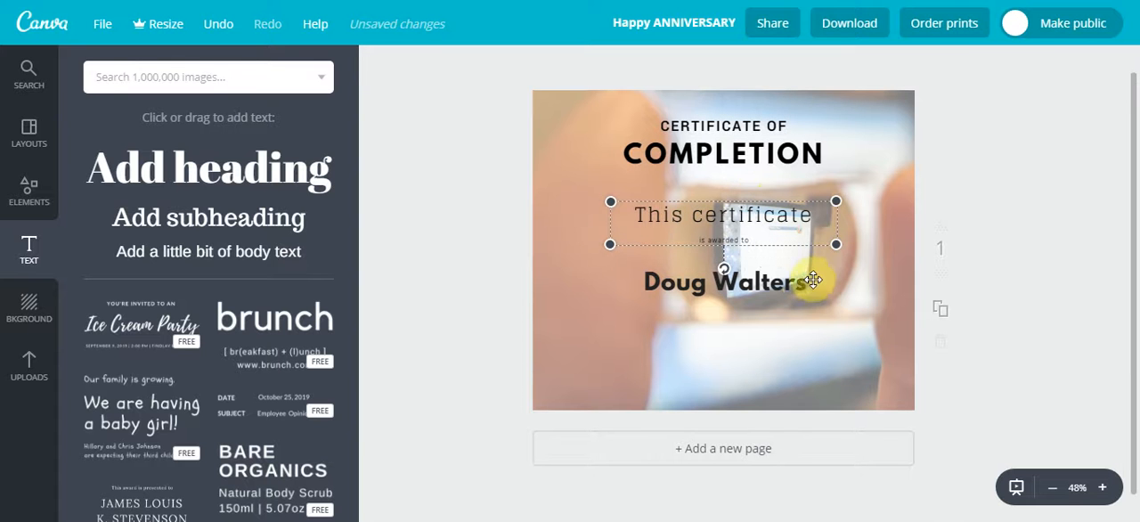
pyautogui.click(851, 326)
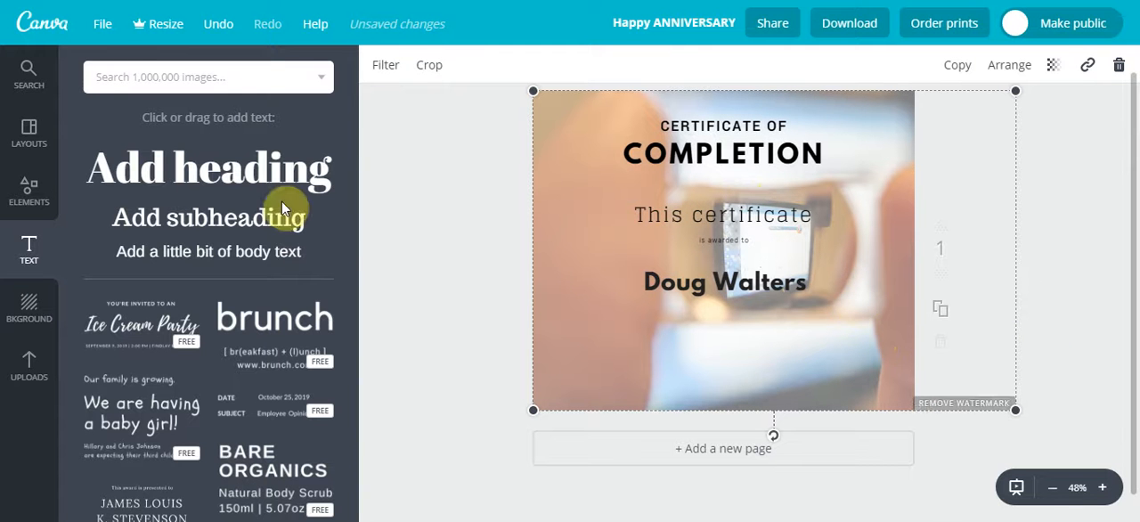
# Add body text centred below the recipient's name, reading "for completing a course on Canva"
pyautogui.moveTo(267, 252); pyautogui.dragTo(743, 338)
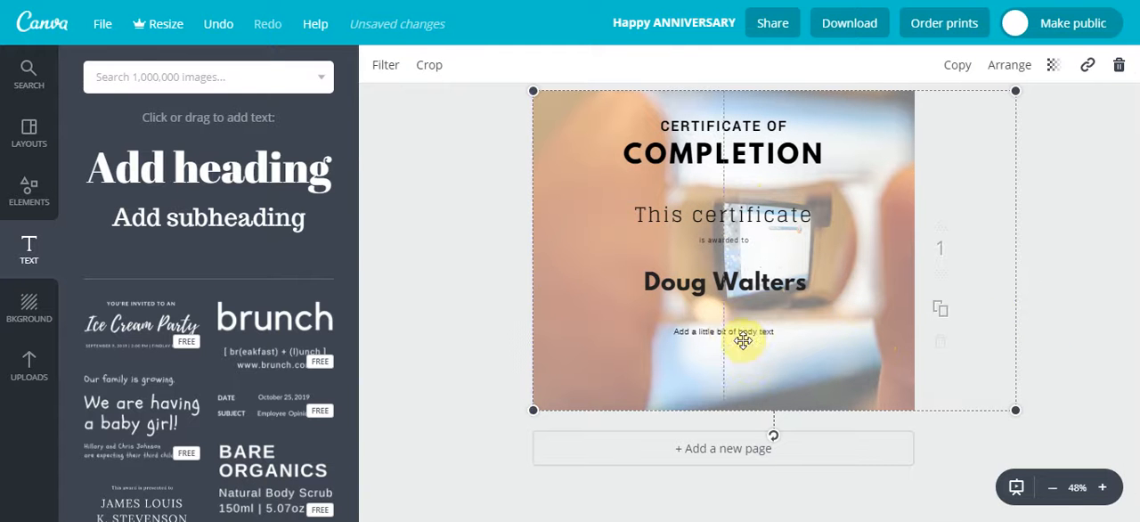
pyautogui.doubleClick(732, 335)
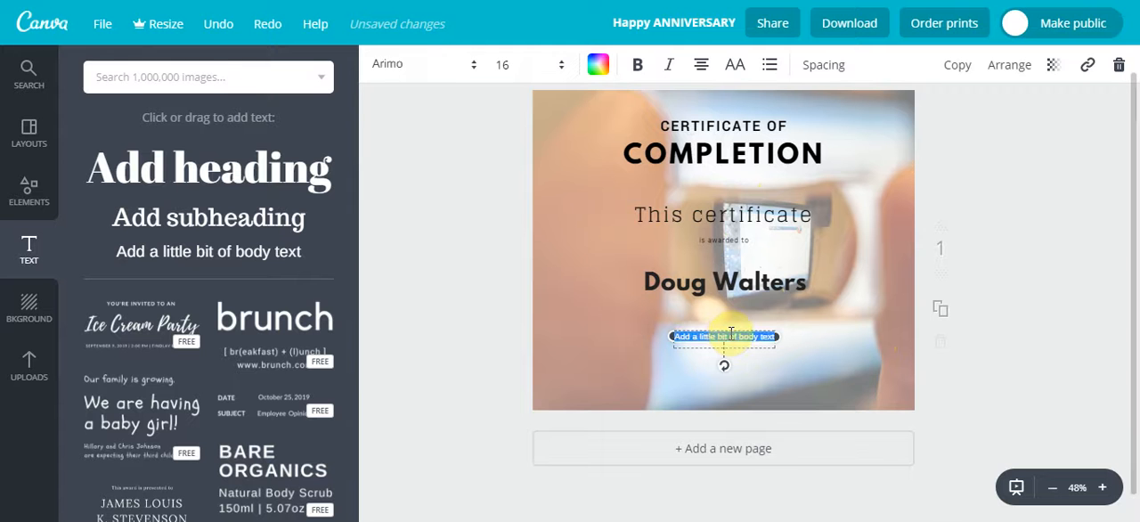
pyautogui.press('BackSpace')
pyautogui.write('for completing a ')
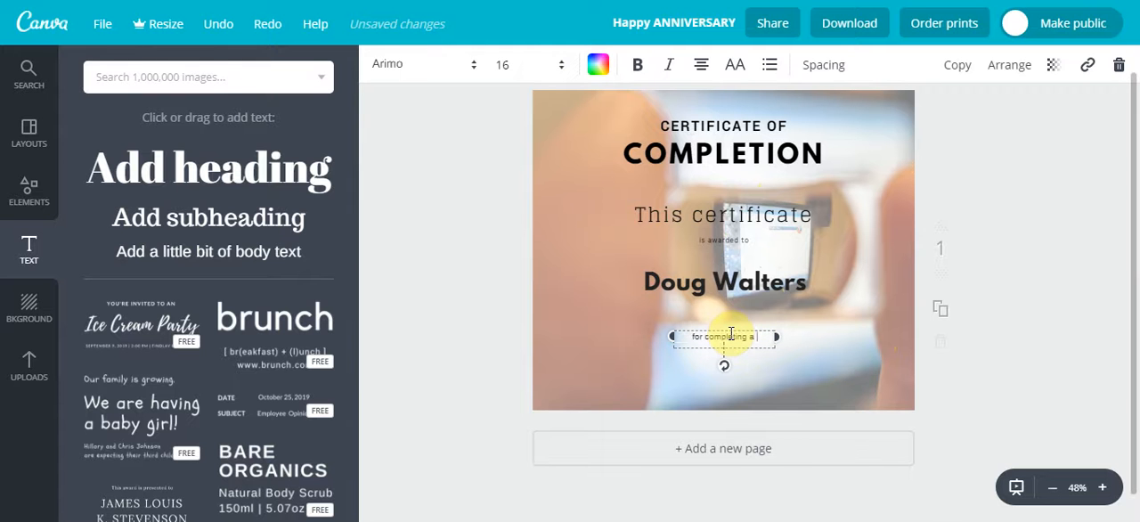
pyautogui.write('course on Canva')
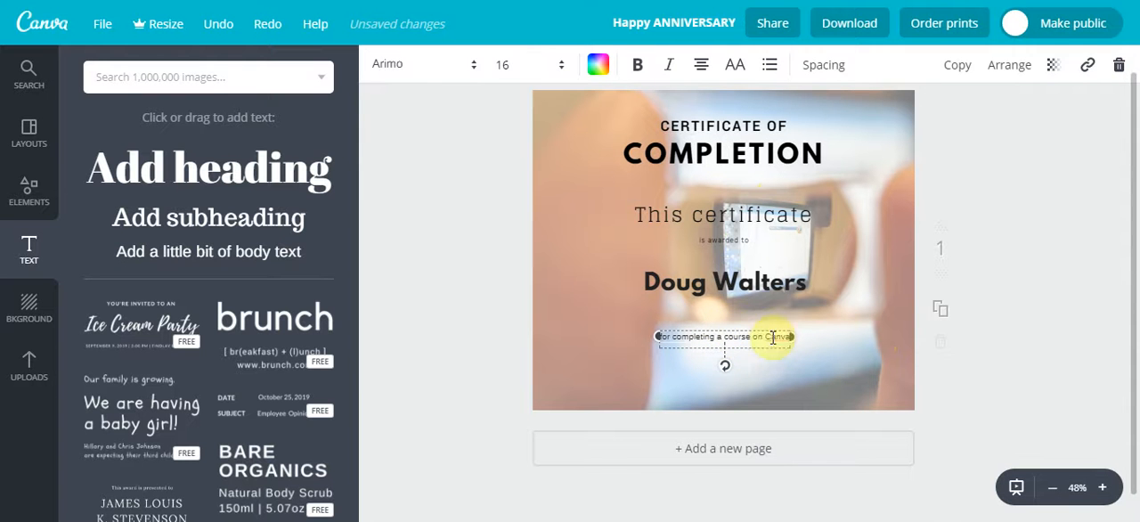
pyautogui.click(1026, 191)
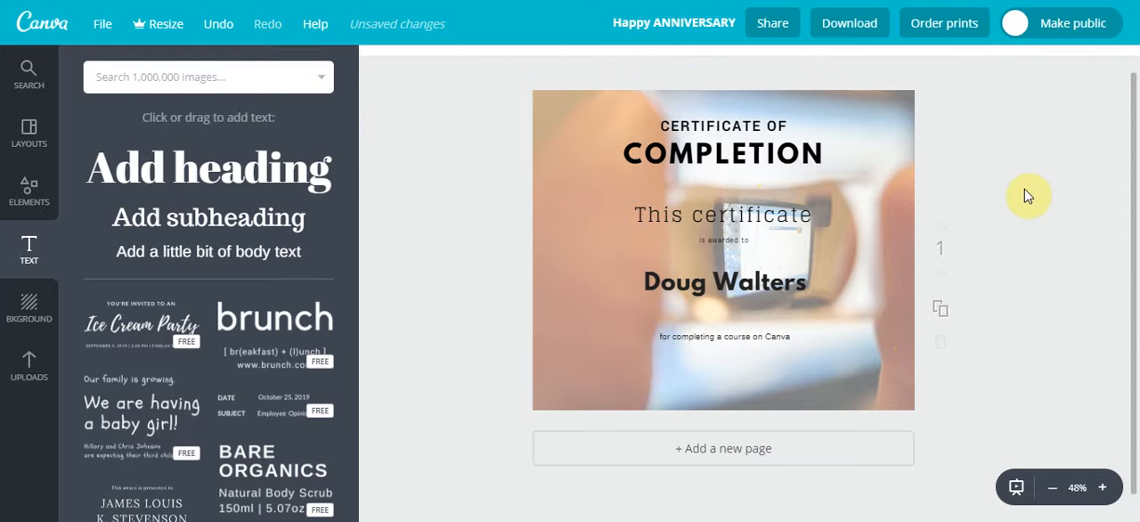
# Delete the full-page photo and apply the blue hexagon pattern as the page background
pyautogui.click(563, 224)
pyautogui.press('Delete')
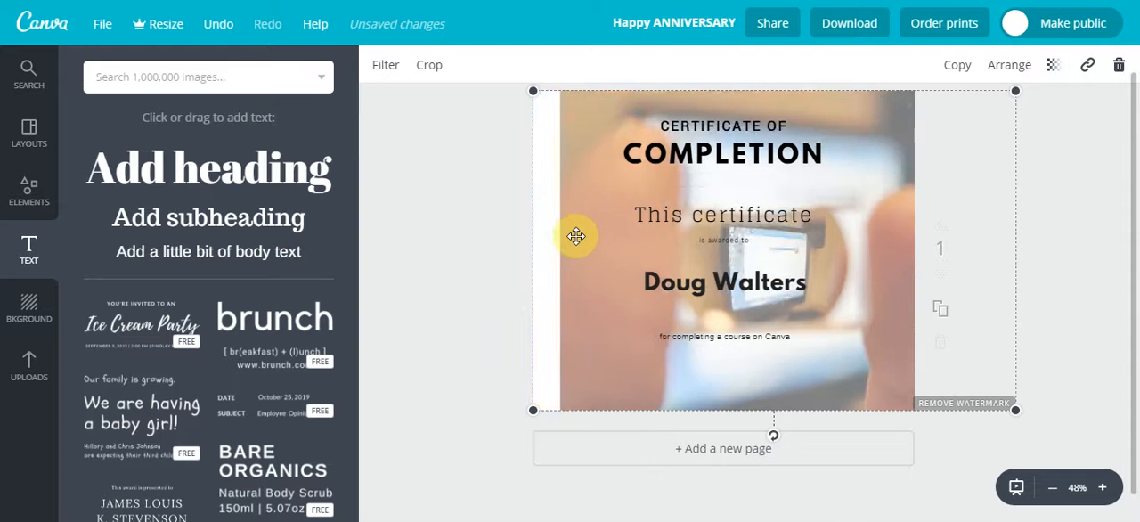
pyautogui.press('Delete')
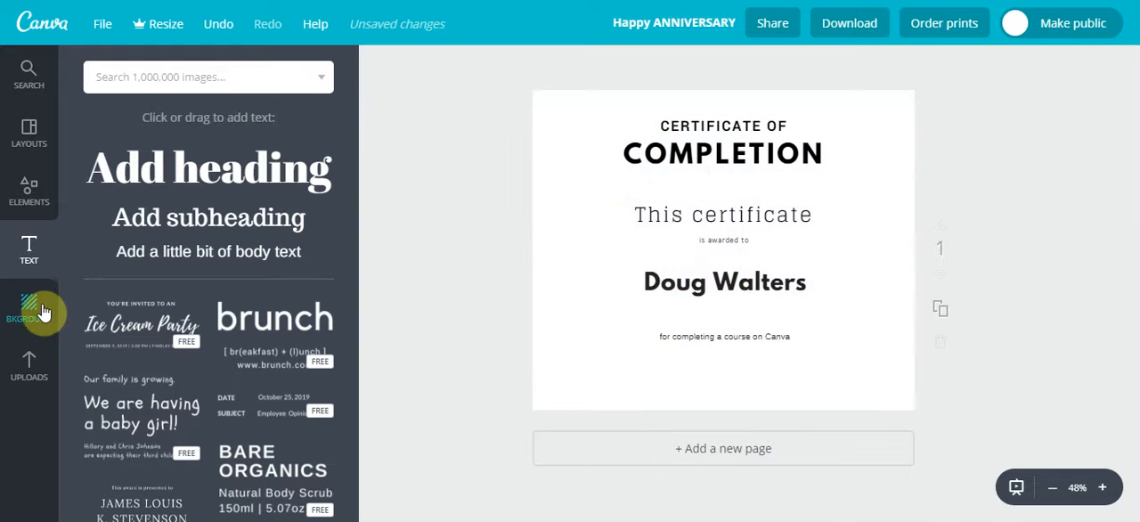
pyautogui.click(39, 310)
pyautogui.click(139, 373)
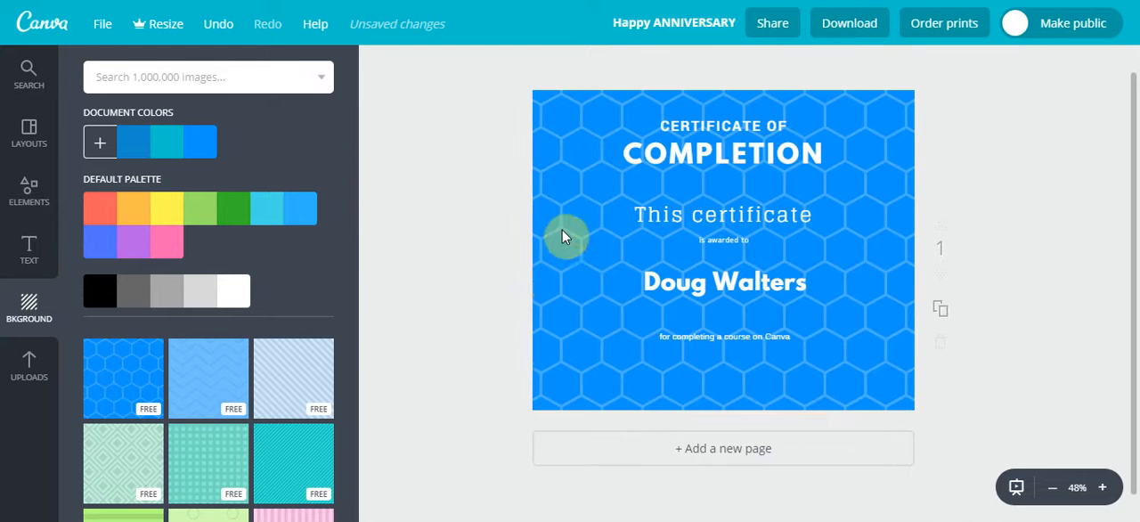
# Make the "for completing a course on Canva" text bold and set its font size to 40
pyautogui.click(695, 338)
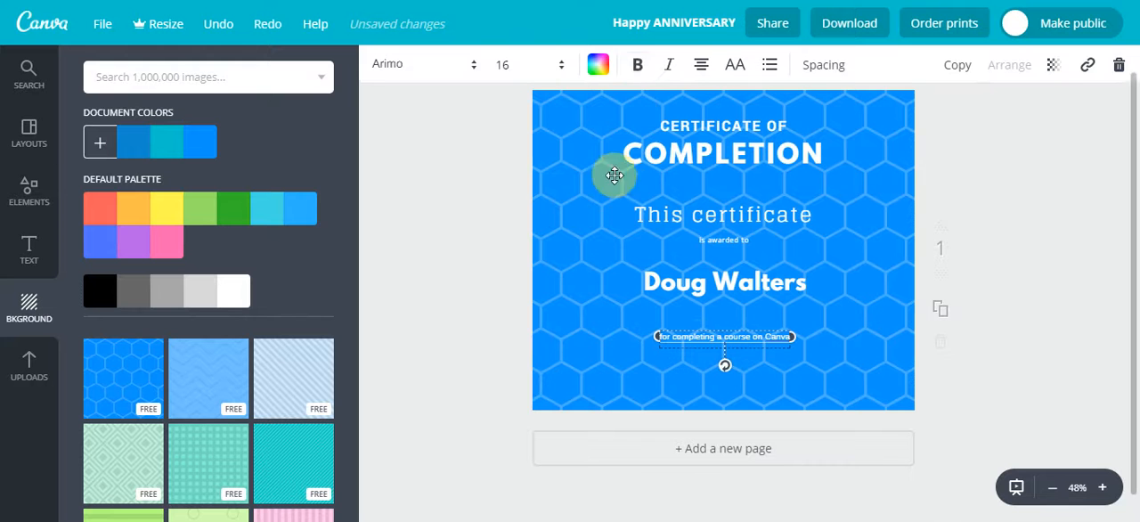
pyautogui.click(634, 71)
pyautogui.click(535, 66)
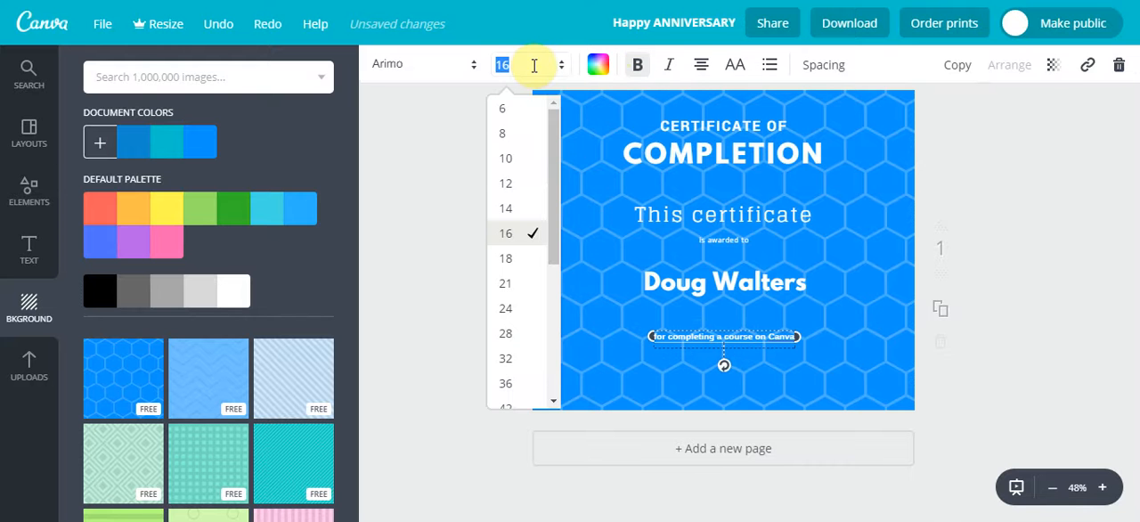
pyautogui.write('40')
pyautogui.press('Return')
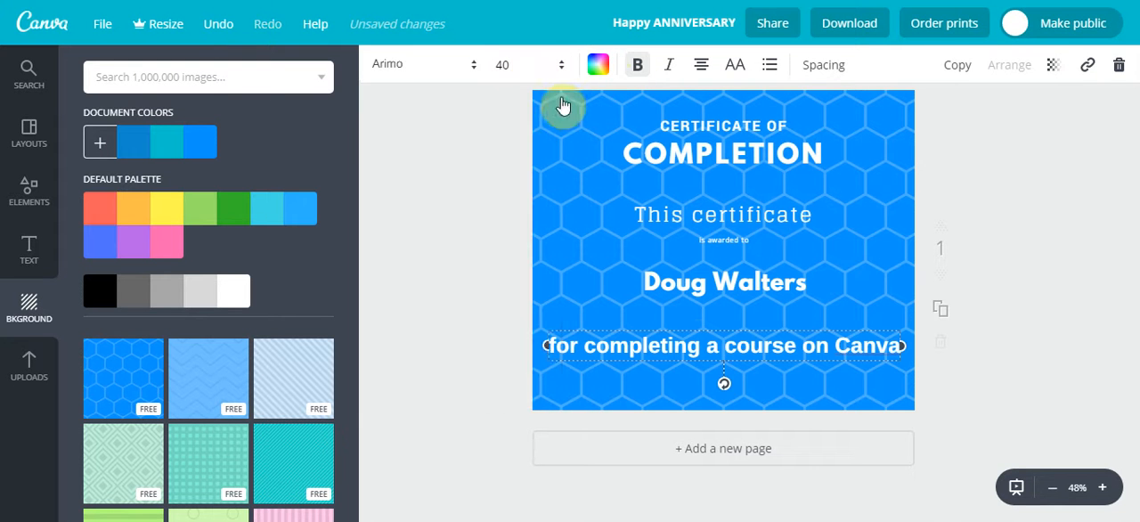
pyautogui.click(1029, 219)
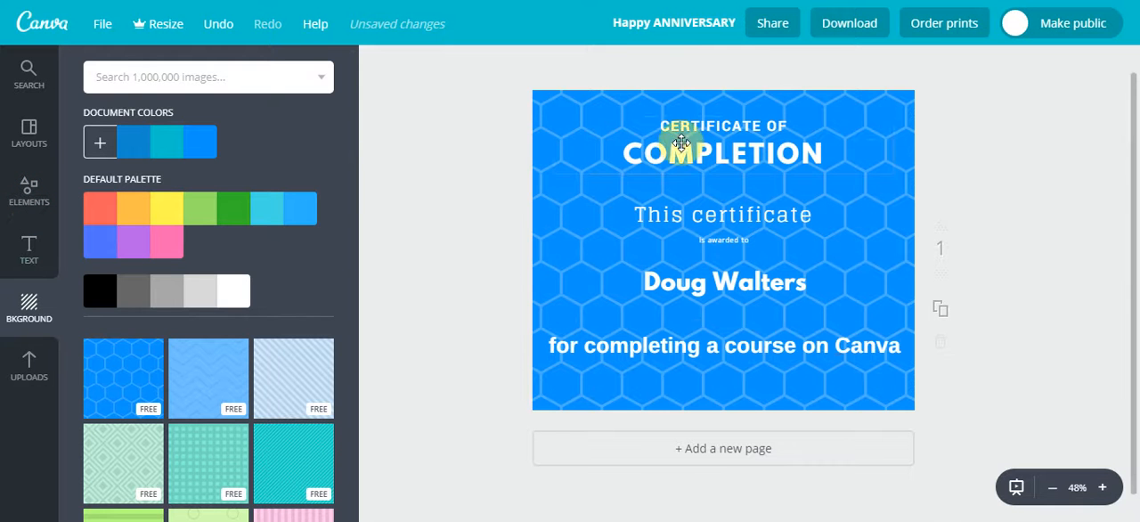
# Browse the illustrations among the design elements for a graphic that suits the certificate
pyautogui.click(53, 204)
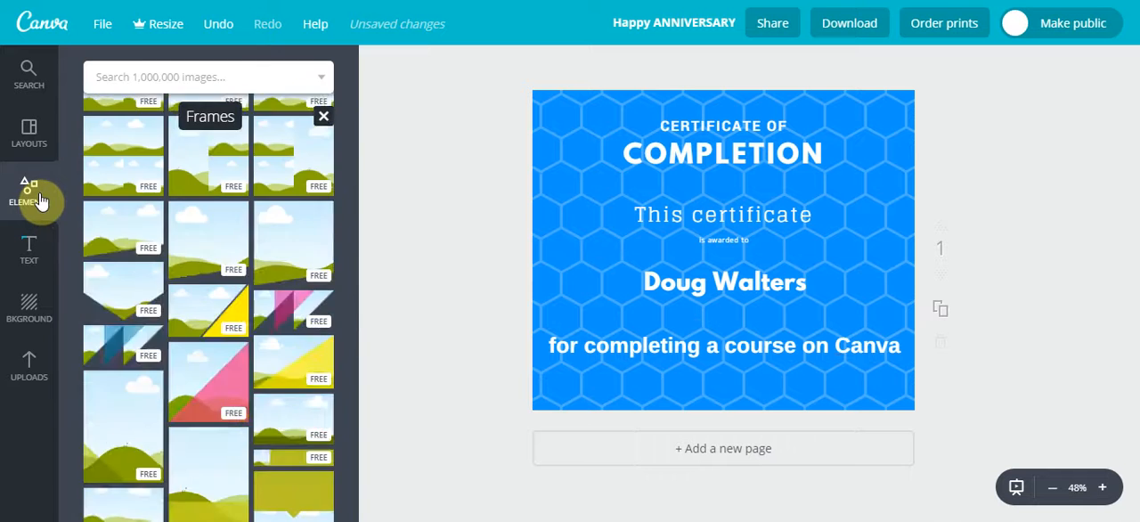
pyautogui.click(300, 168)
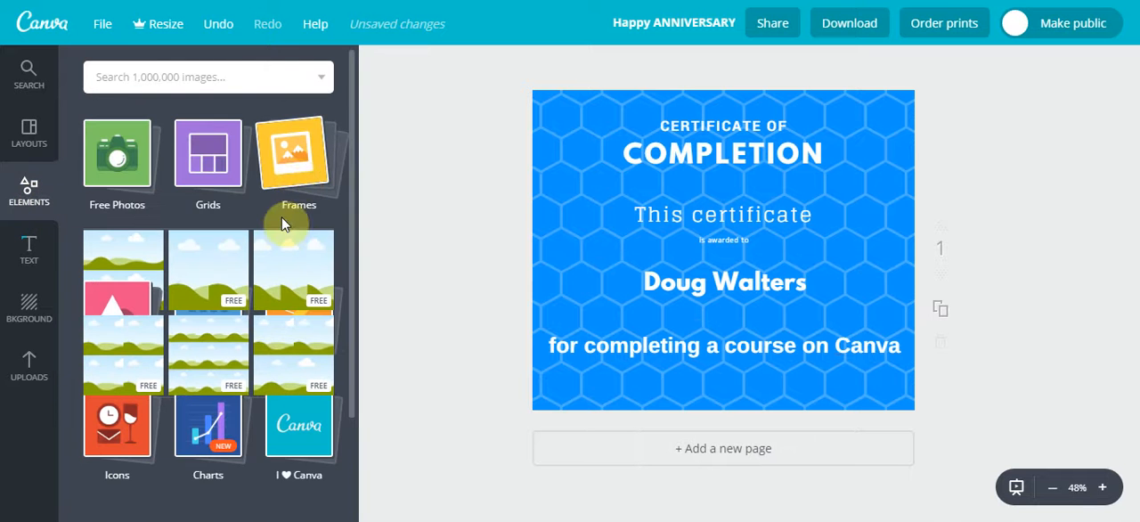
pyautogui.click(296, 270)
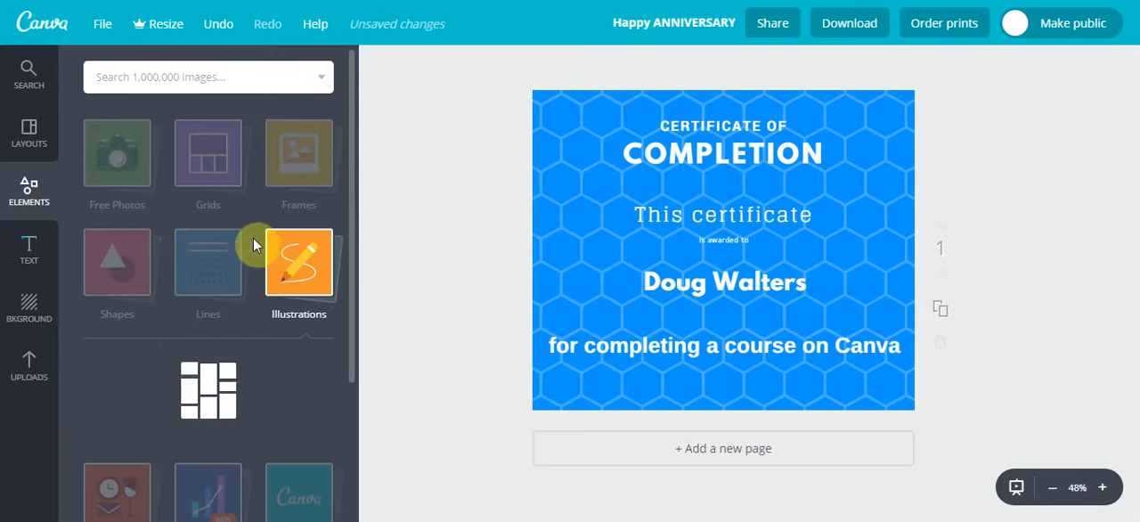
pyautogui.scroll(-3, 223, 323)
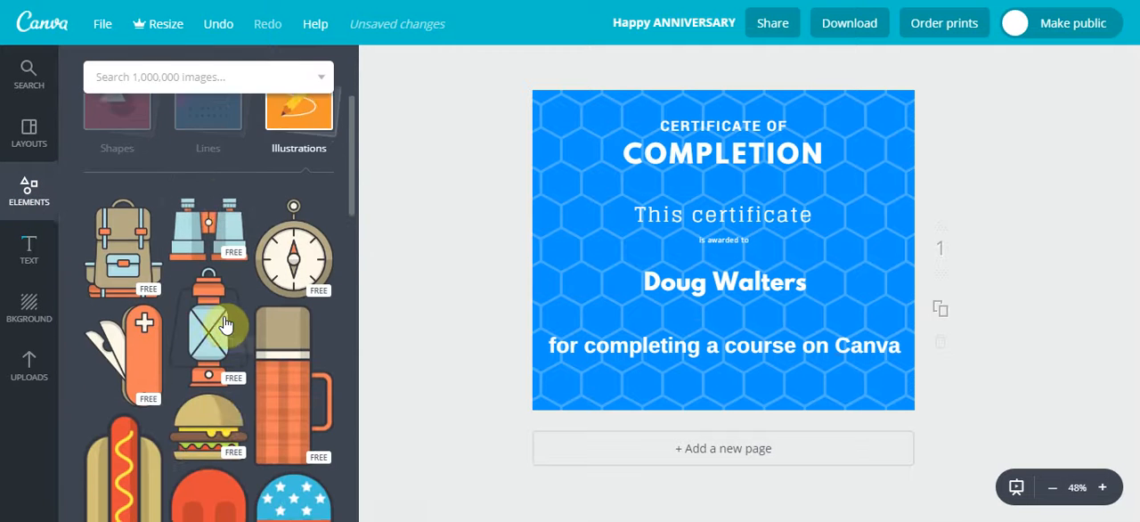
pyautogui.scroll(-10, 225, 324)
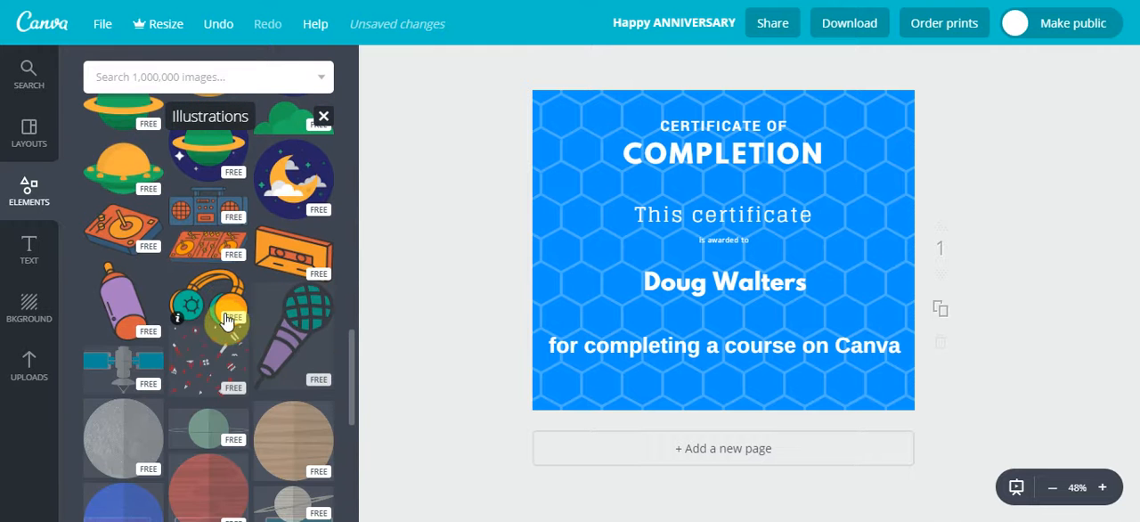
pyautogui.scroll(-2, 226, 322)
pyautogui.scroll(-4, 226, 319)
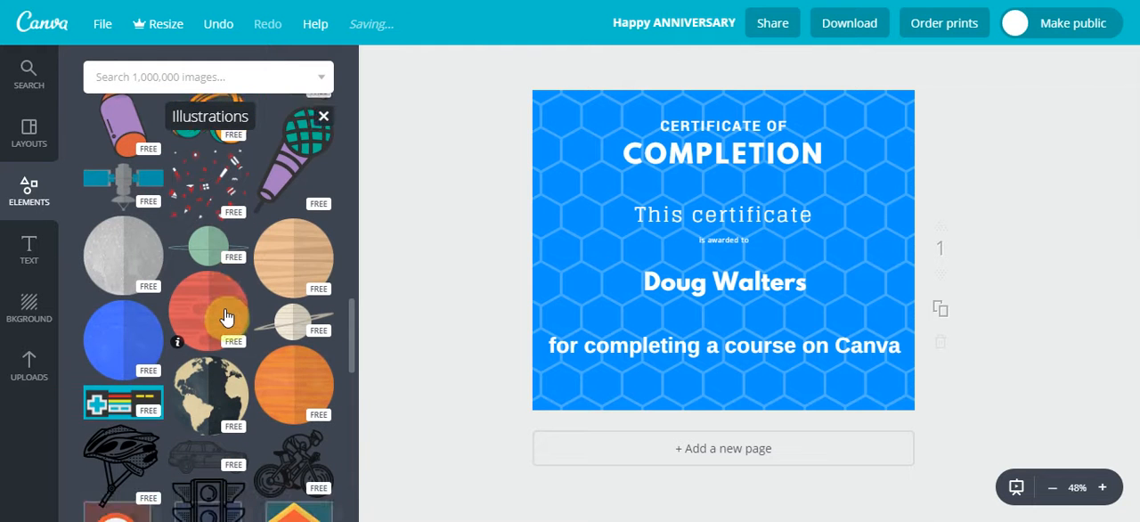
pyautogui.scroll(-4, 226, 316)
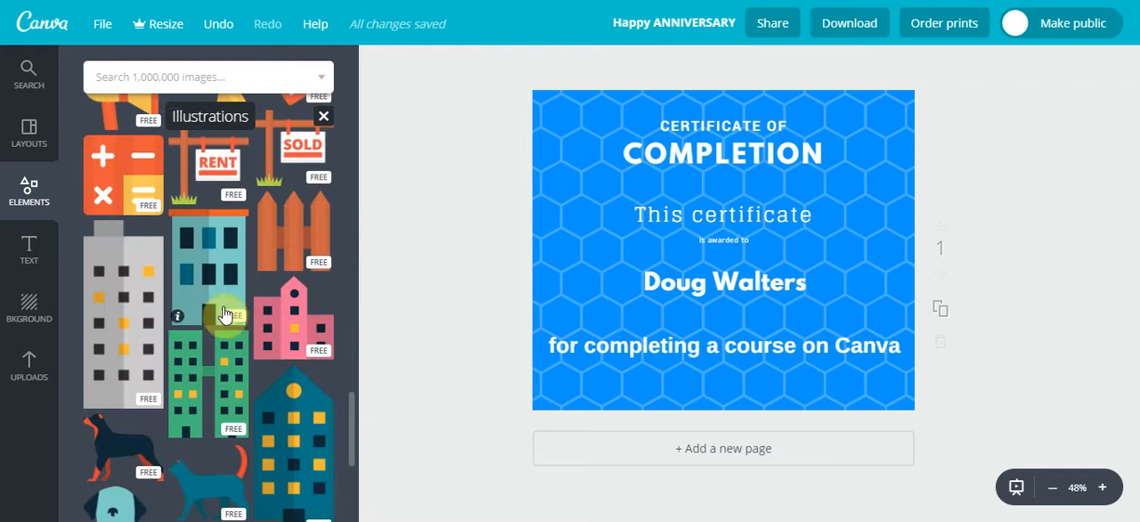
# Search the image library for "computer", add the free white desktop monitor frame, and shrink it to sit left of the recipient's name
pyautogui.click(173, 80)
pyautogui.write('computer')
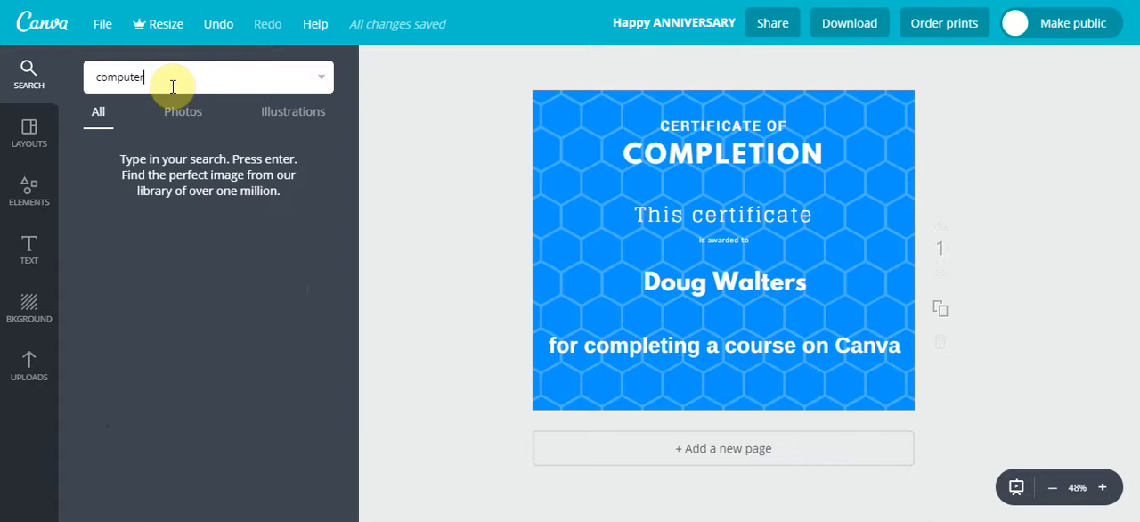
pyautogui.press('Return')
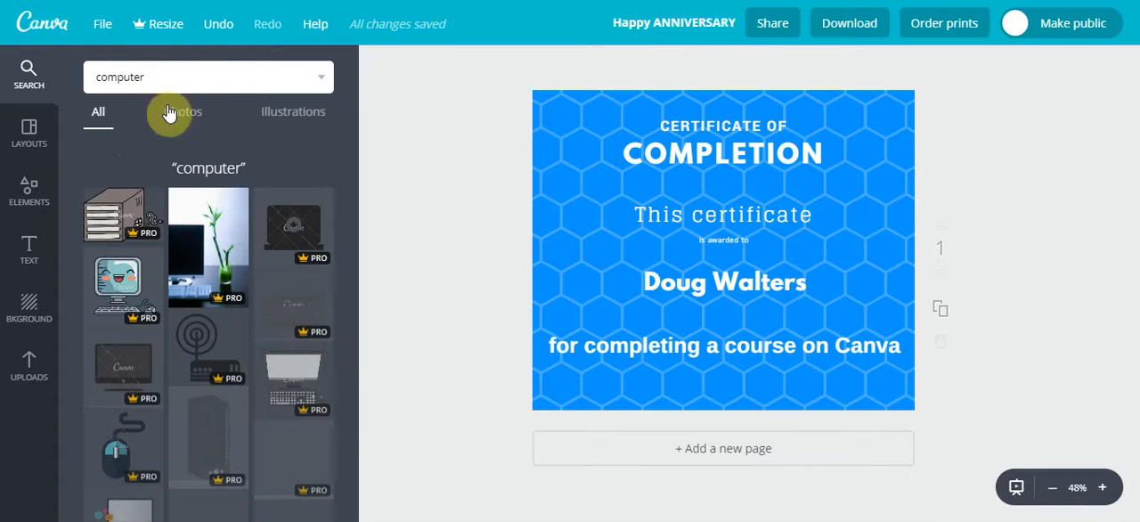
pyautogui.scroll(-2, 230, 262)
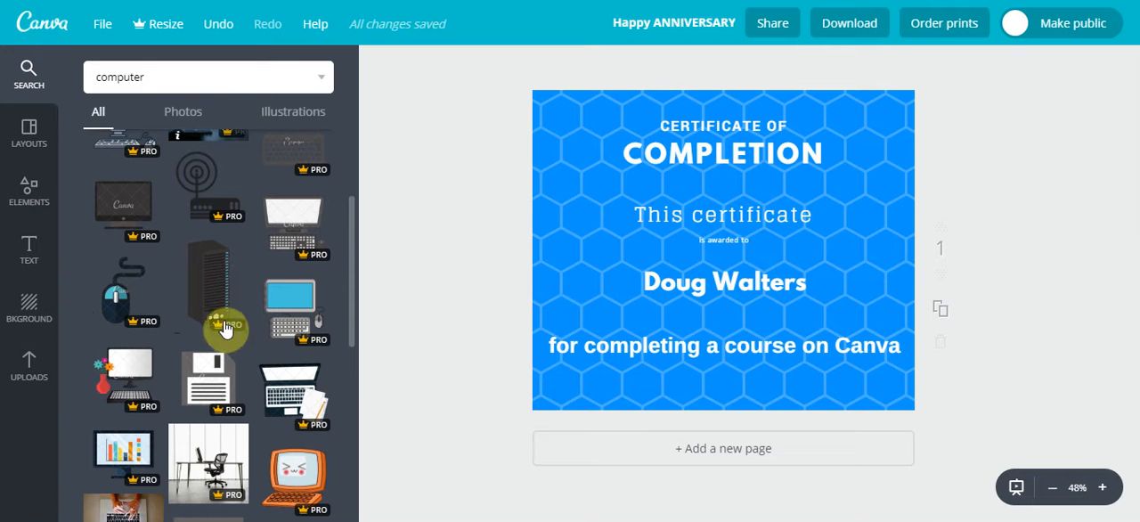
pyautogui.scroll(-3, 288, 343)
pyautogui.scroll(-5, 284, 343)
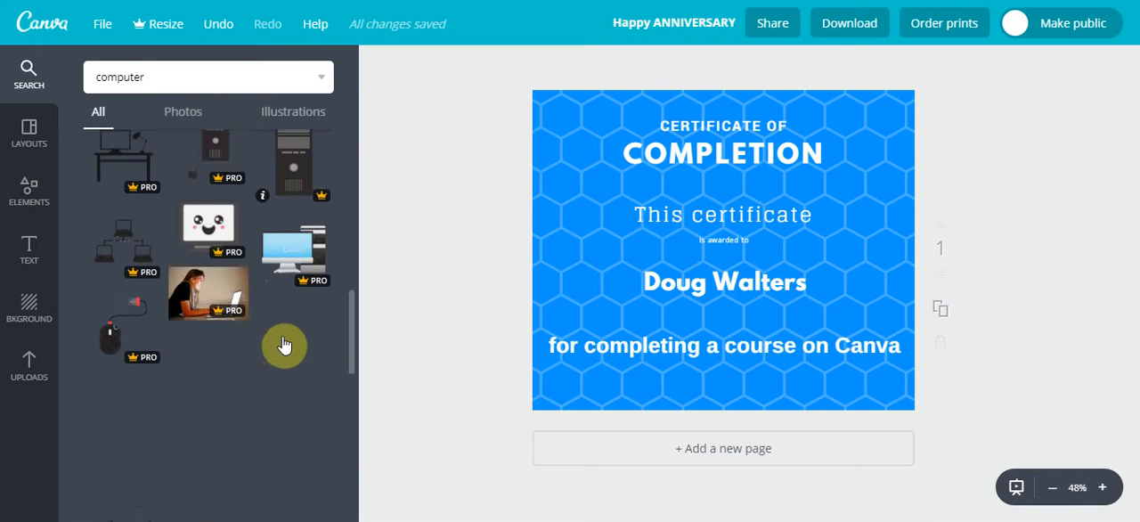
pyautogui.scroll(-3, 258, 327)
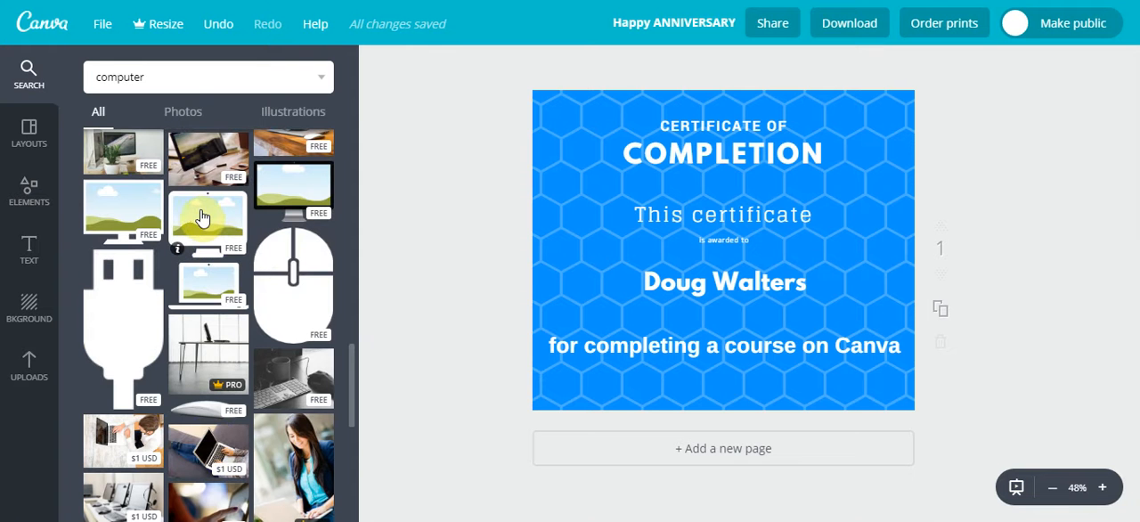
pyautogui.click(203, 218)
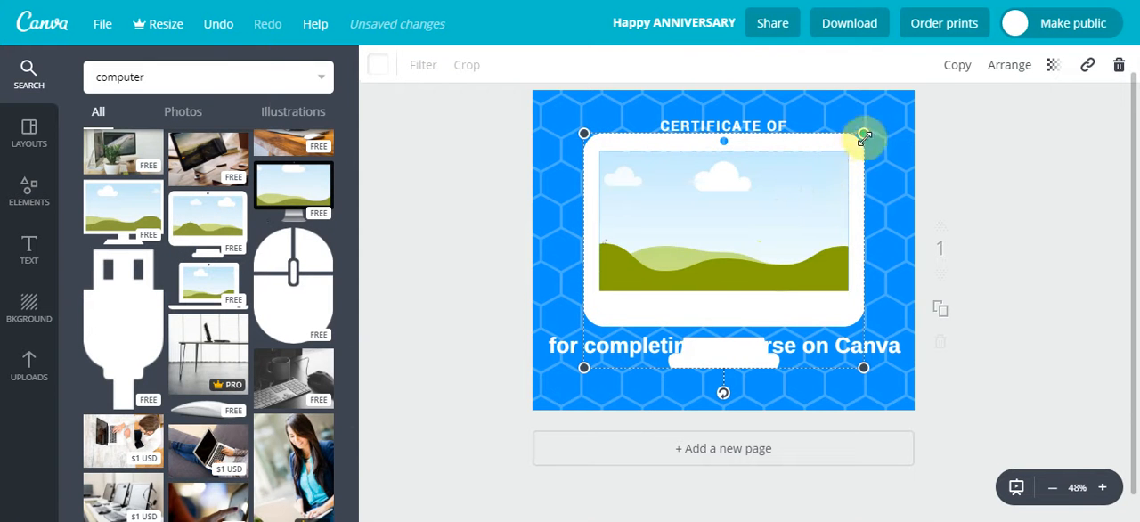
pyautogui.moveTo(865, 133); pyautogui.dragTo(588, 283)
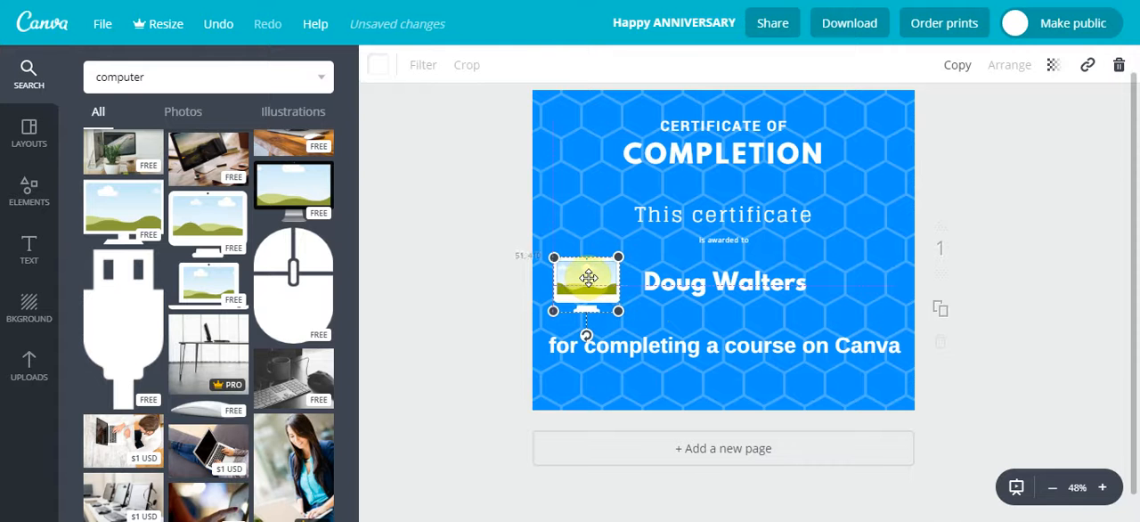
pyautogui.click(415, 231)
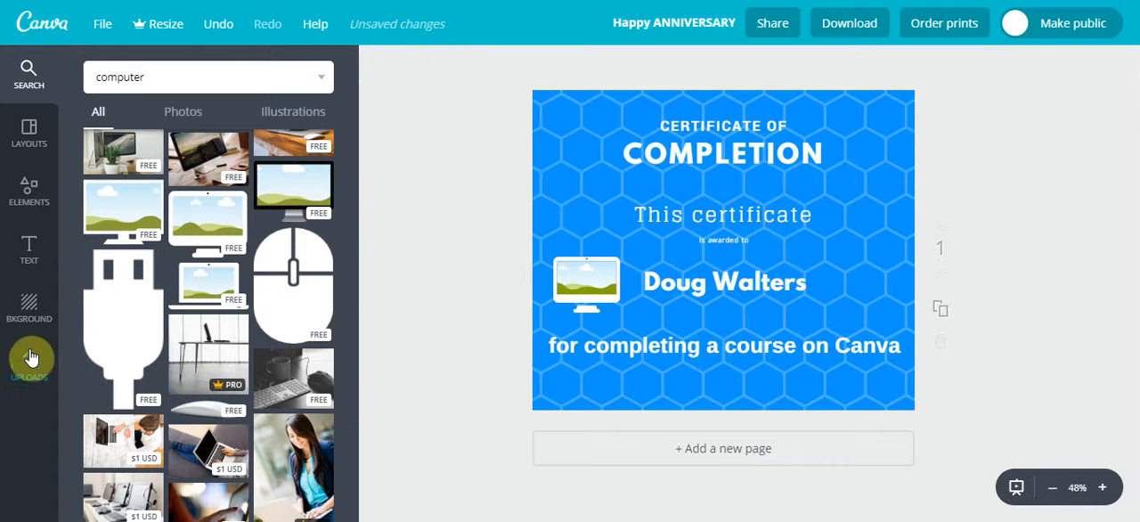
# Close the illustrations category and look through the free photos among the design elements
pyautogui.click(32, 196)
pyautogui.scroll(-15, 236, 338)
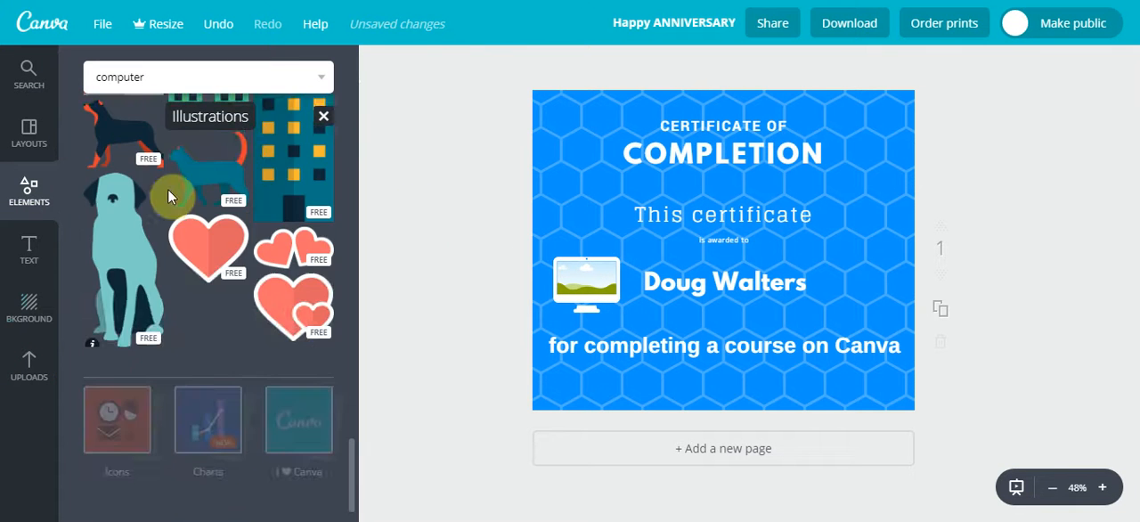
pyautogui.click(322, 120)
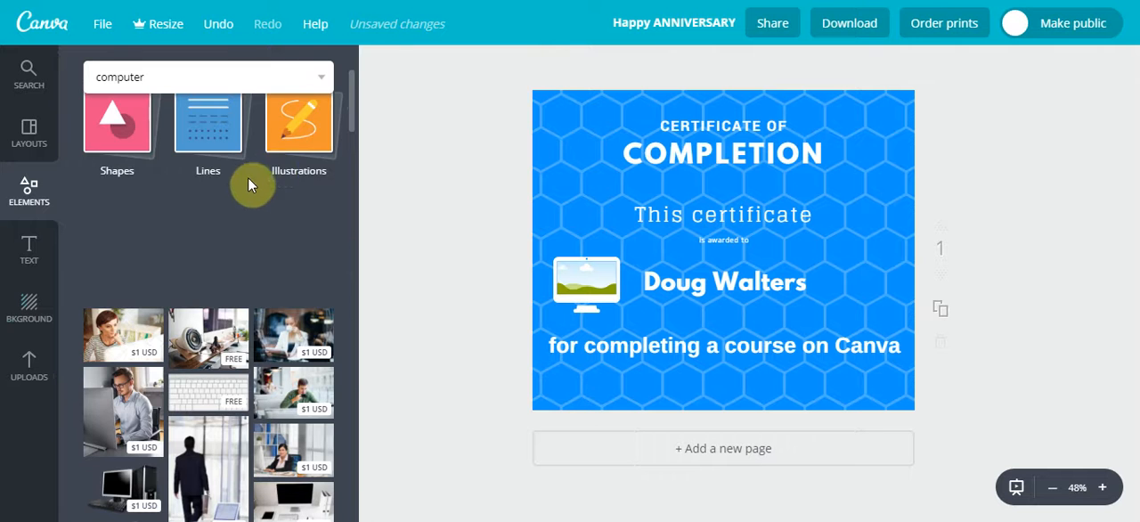
pyautogui.scroll(2, 250, 183)
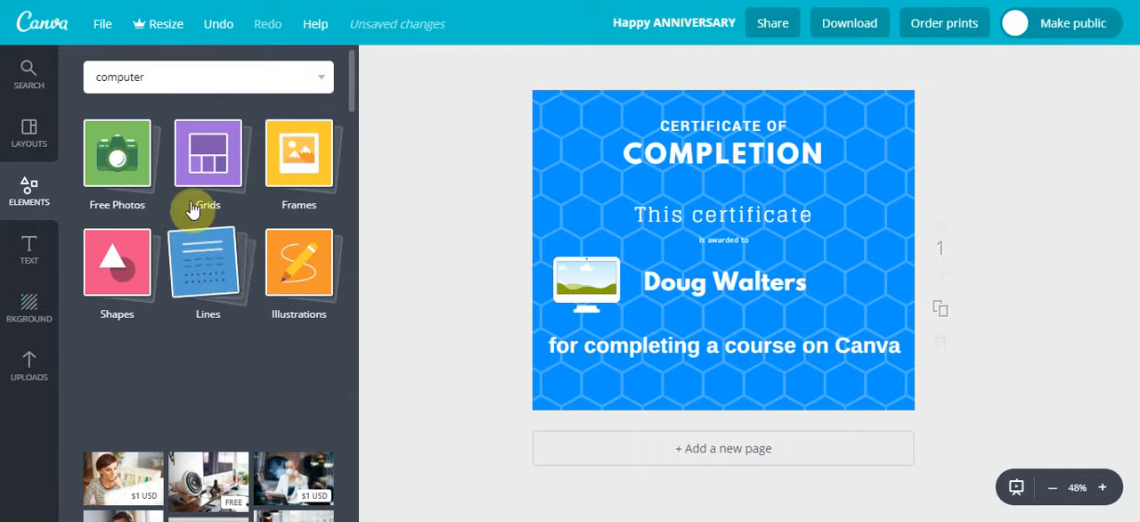
pyautogui.click(140, 161)
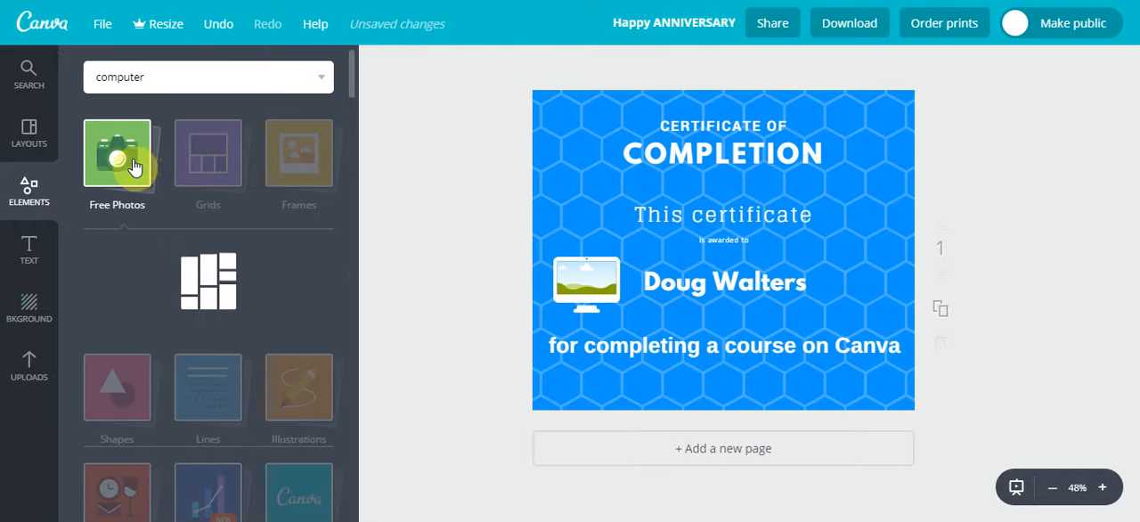
pyautogui.scroll(-10, 155, 178)
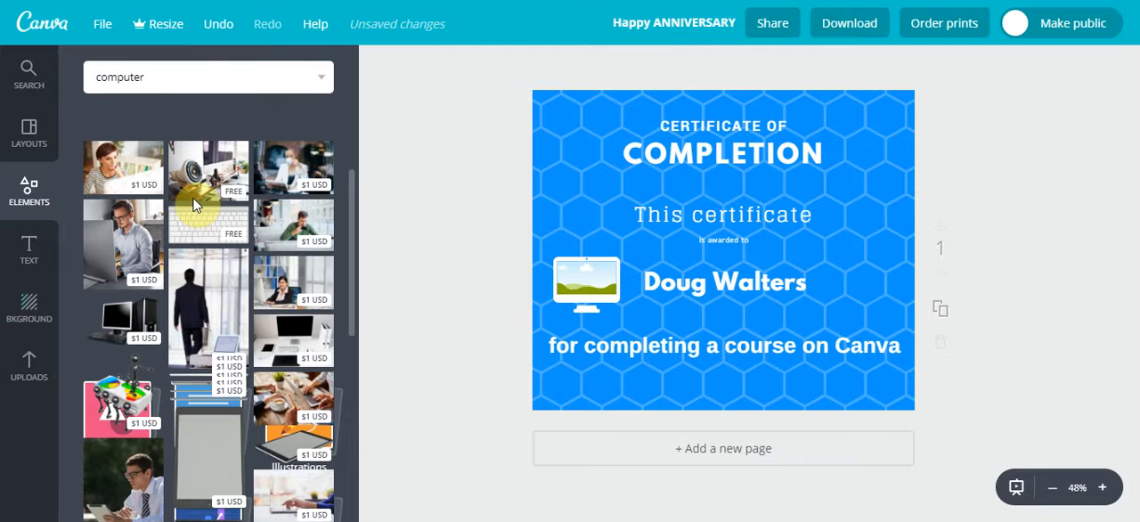
# Search the image library for "canva", add the light round "Made in Canva" badge, and shrink it to sit right of the recipient's name
pyautogui.click(158, 88)
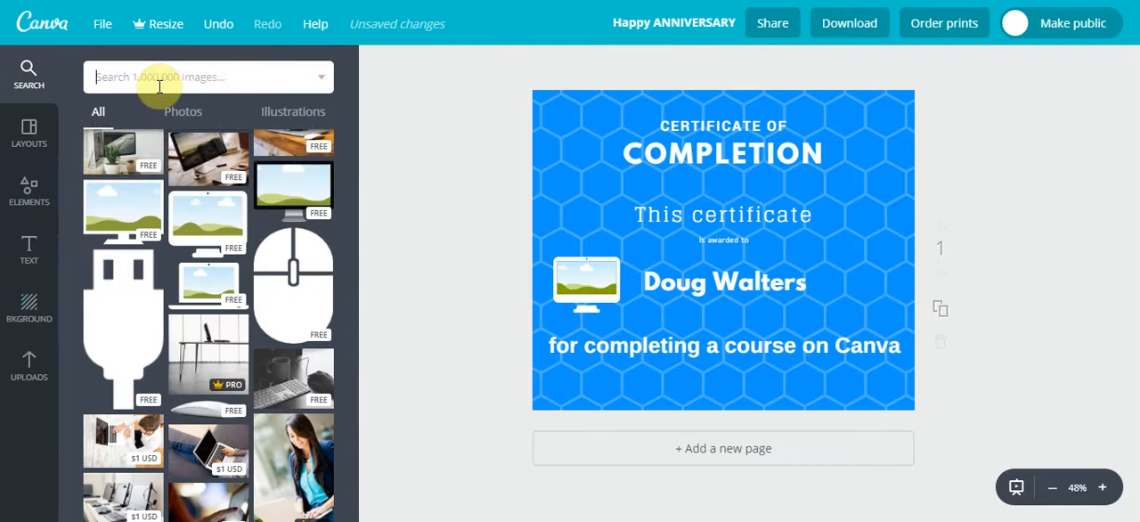
pyautogui.write('canva')
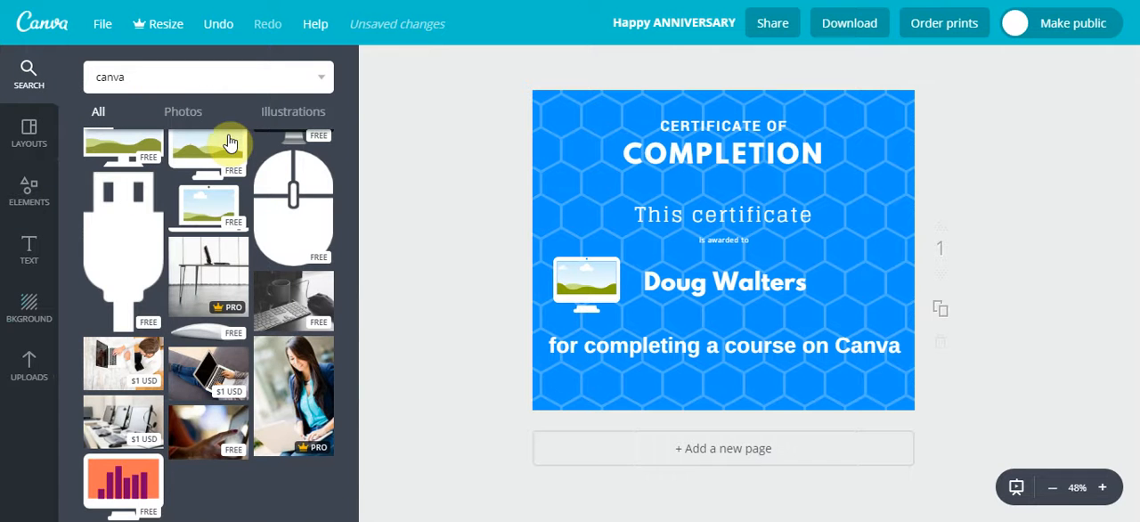
pyautogui.scroll(-4, 167, 279)
pyautogui.moveTo(205, 303); pyautogui.dragTo(882, 256)
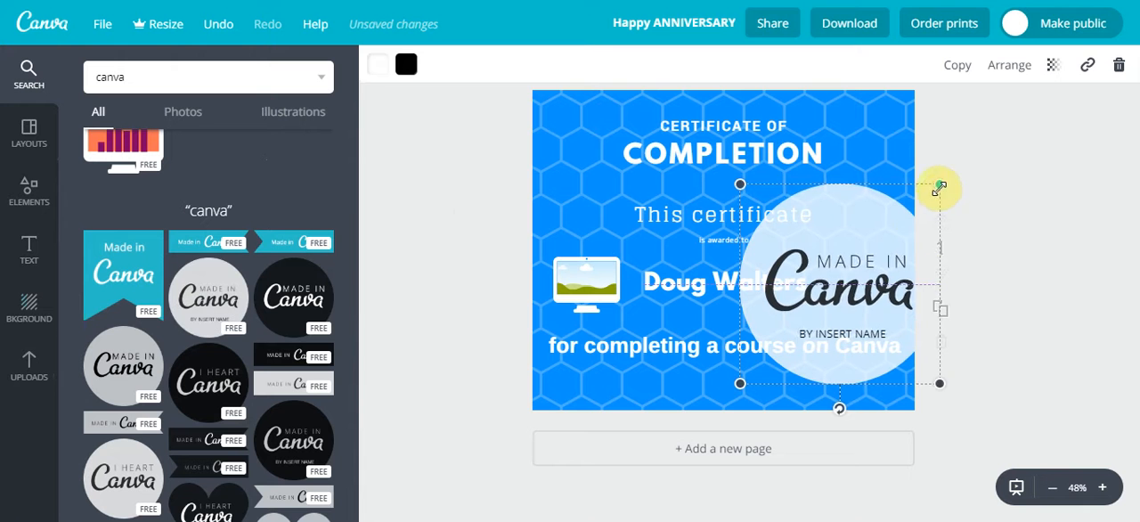
pyautogui.moveTo(940, 187); pyautogui.dragTo(875, 273)
pyautogui.click(987, 247)
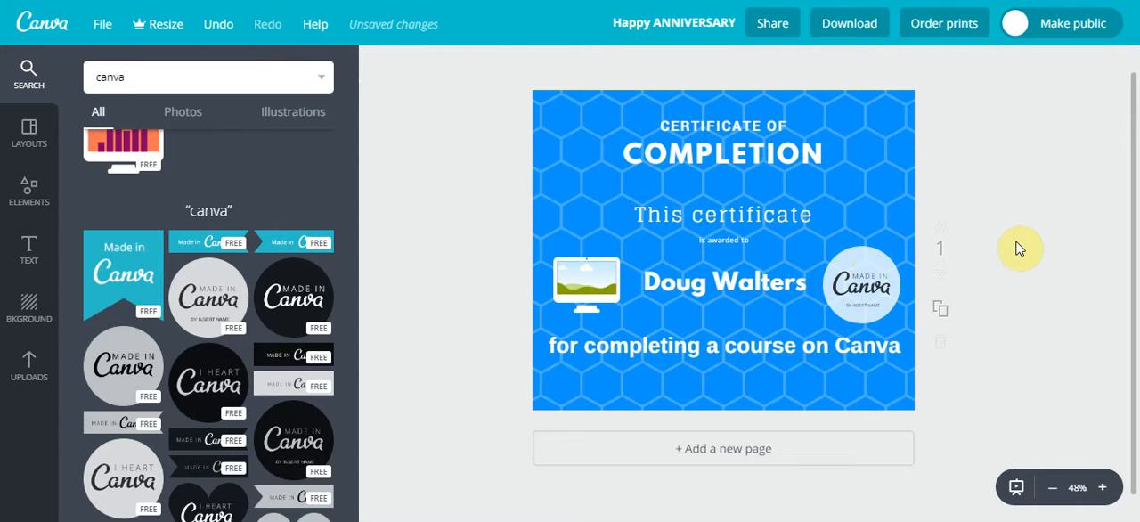
# Rename the design as "Course Completion Cert"
pyautogui.click(670, 23)
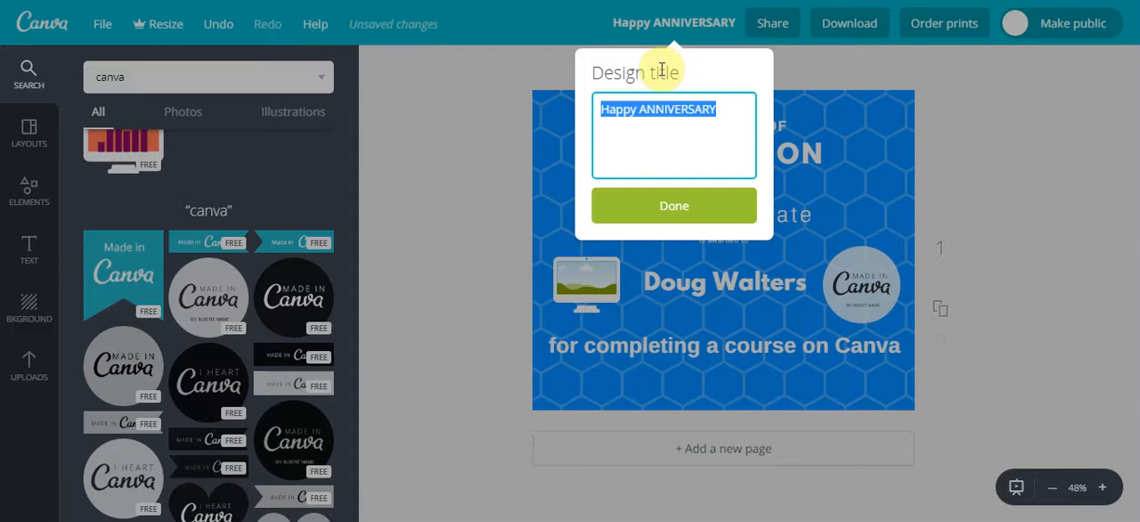
pyautogui.write('Course C')
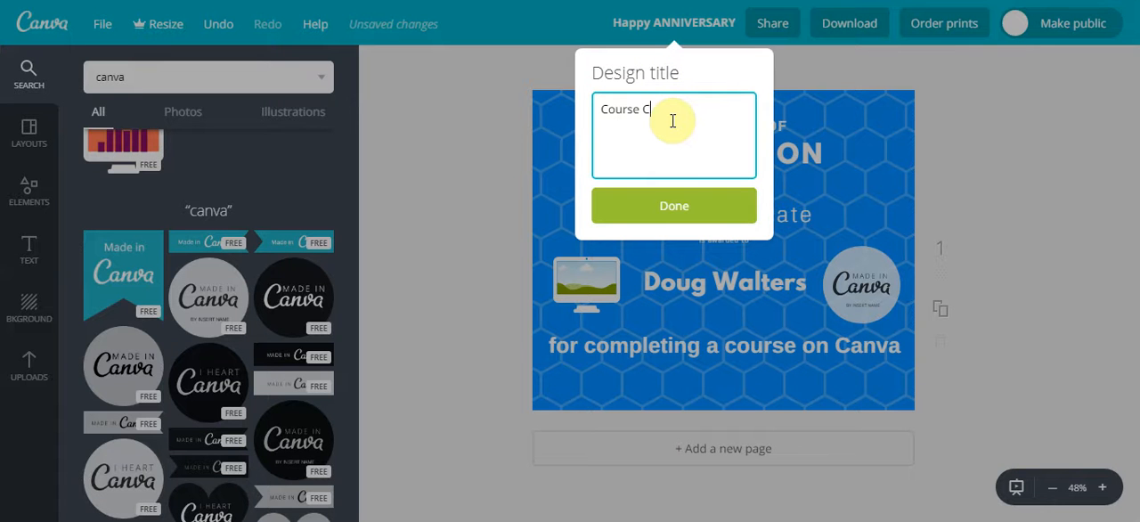
pyautogui.write('ompletion Cert')
pyautogui.click(692, 206)
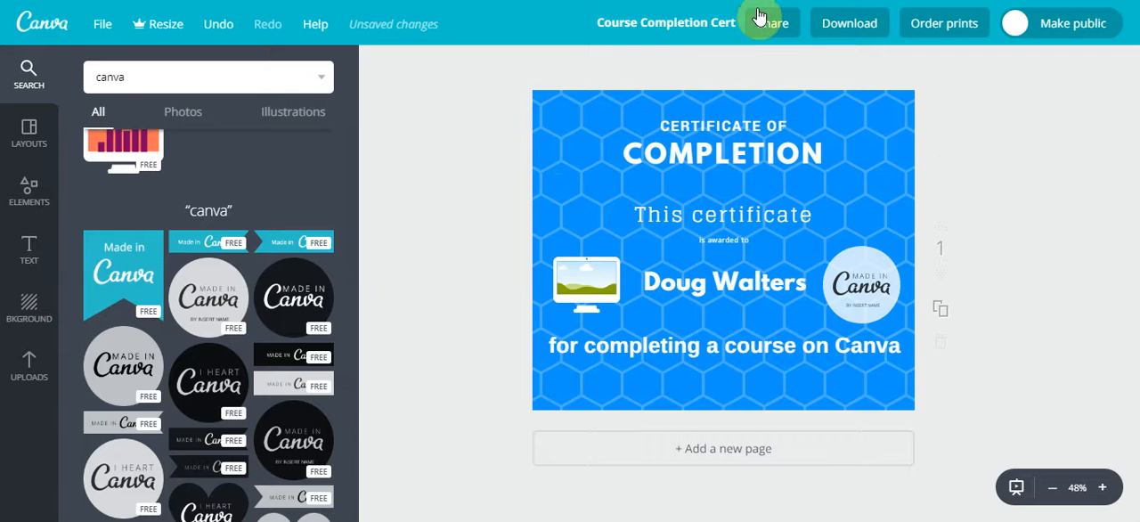
# Review the design's sharing options for people, social networks, link and embedding, then close them
pyautogui.click(762, 23)
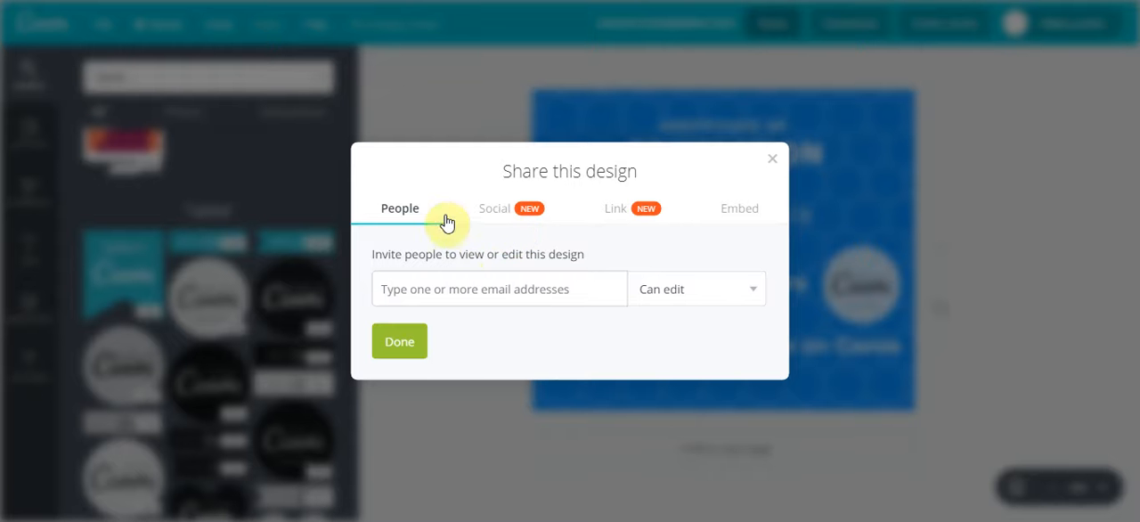
pyautogui.click(498, 212)
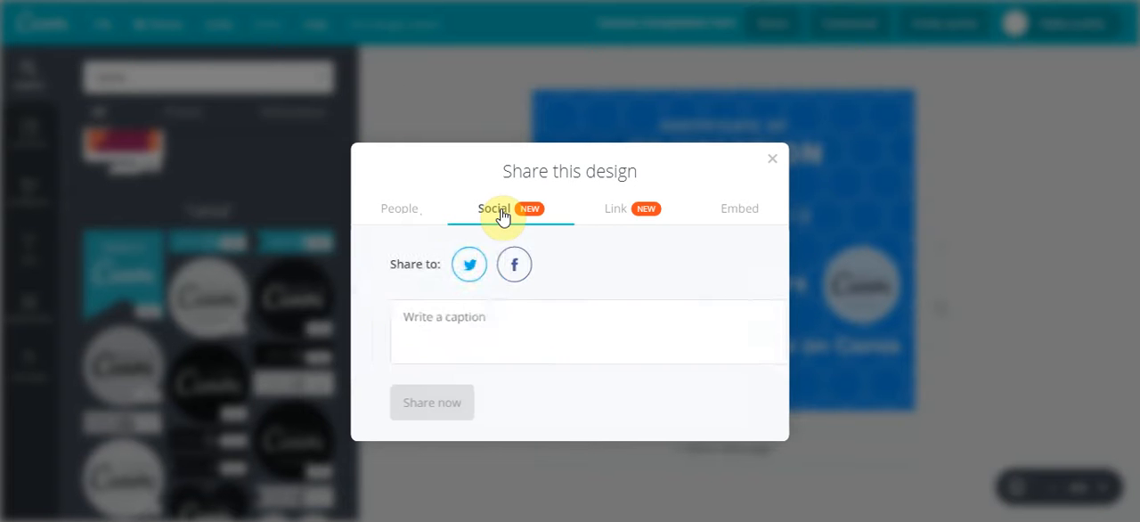
pyautogui.click(615, 210)
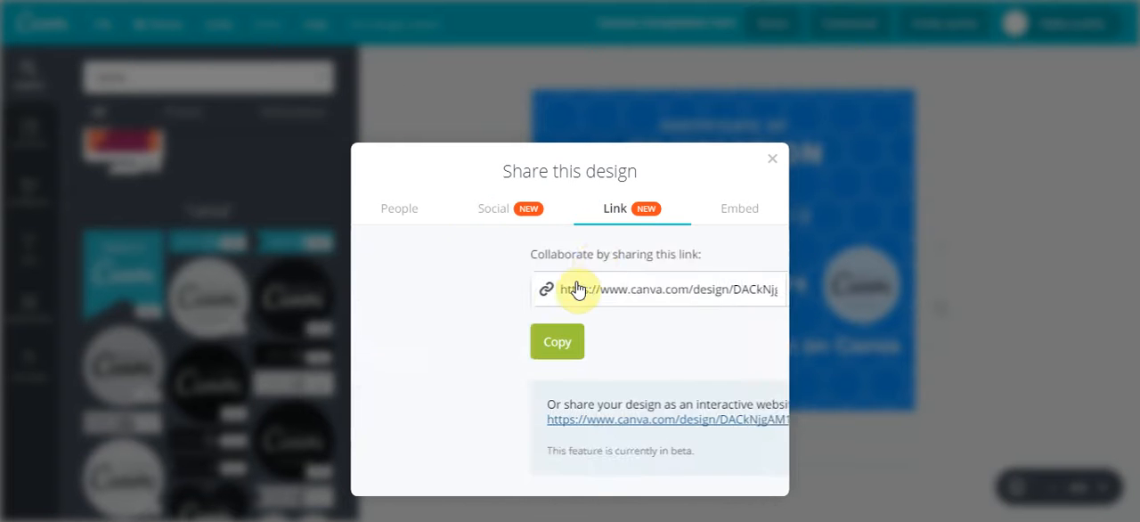
pyautogui.click(734, 214)
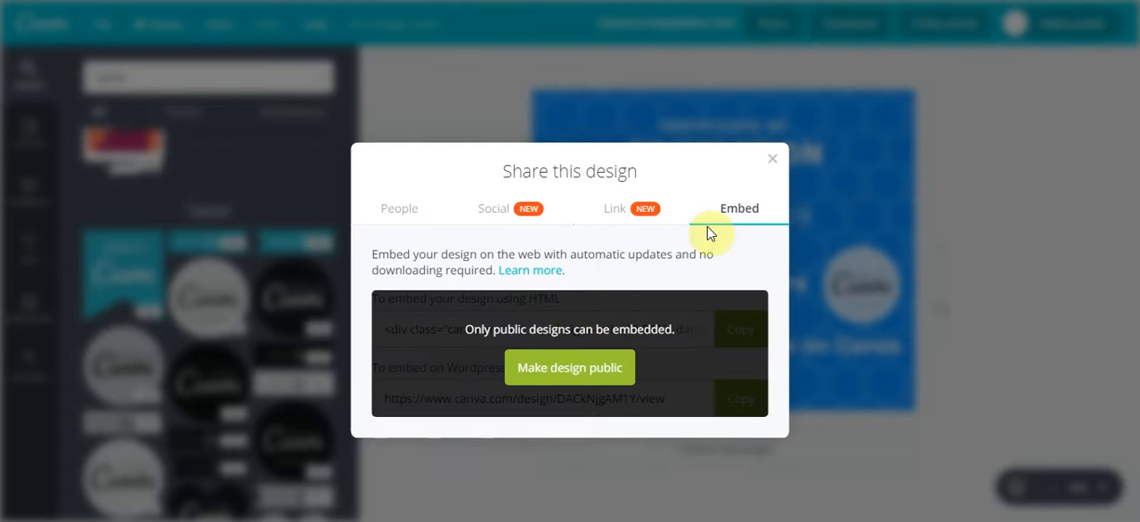
pyautogui.click(771, 158)
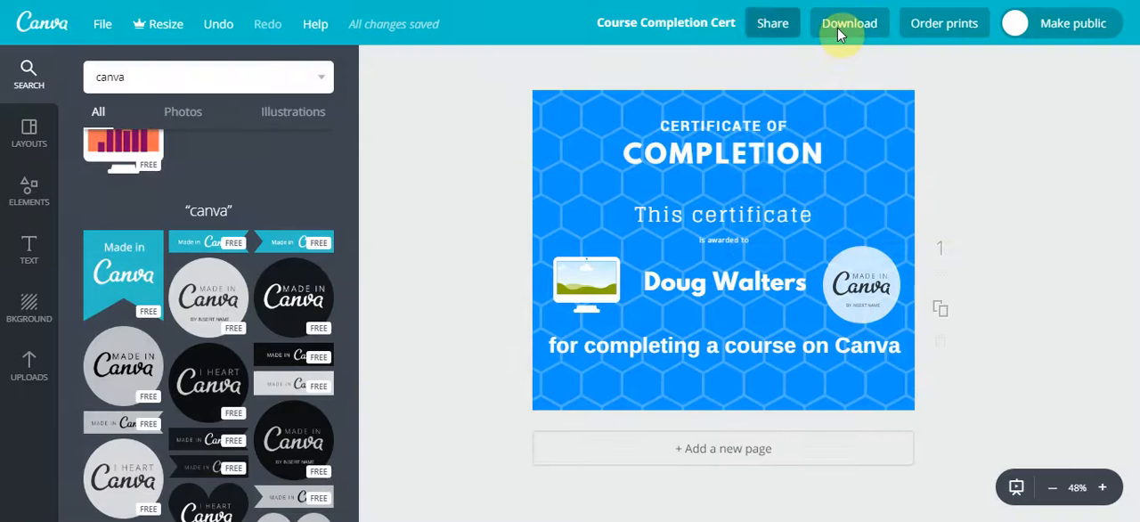
# Review the file types offered for downloading the certificate, without downloading it
pyautogui.click(840, 31)
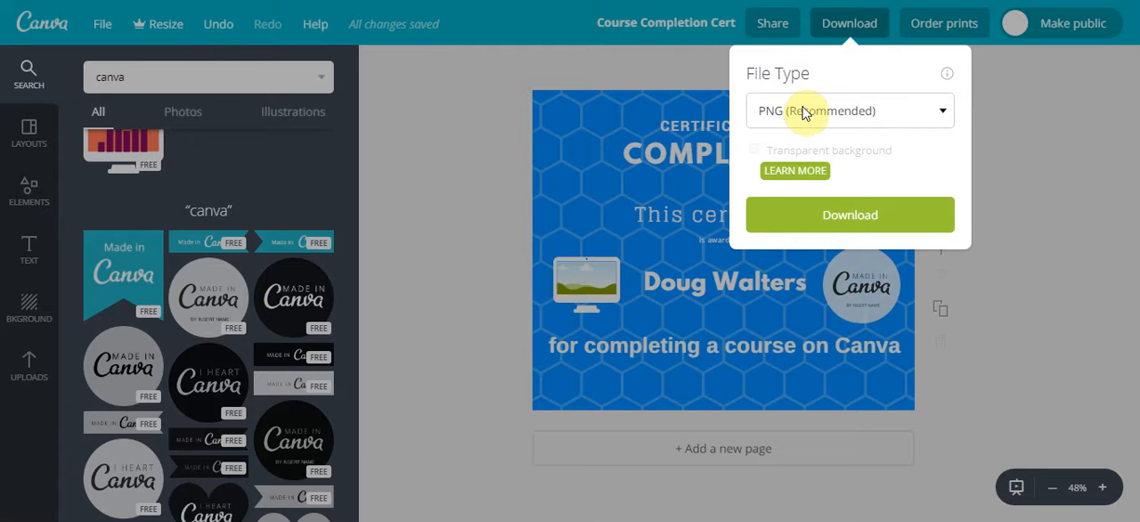
pyautogui.click(804, 113)
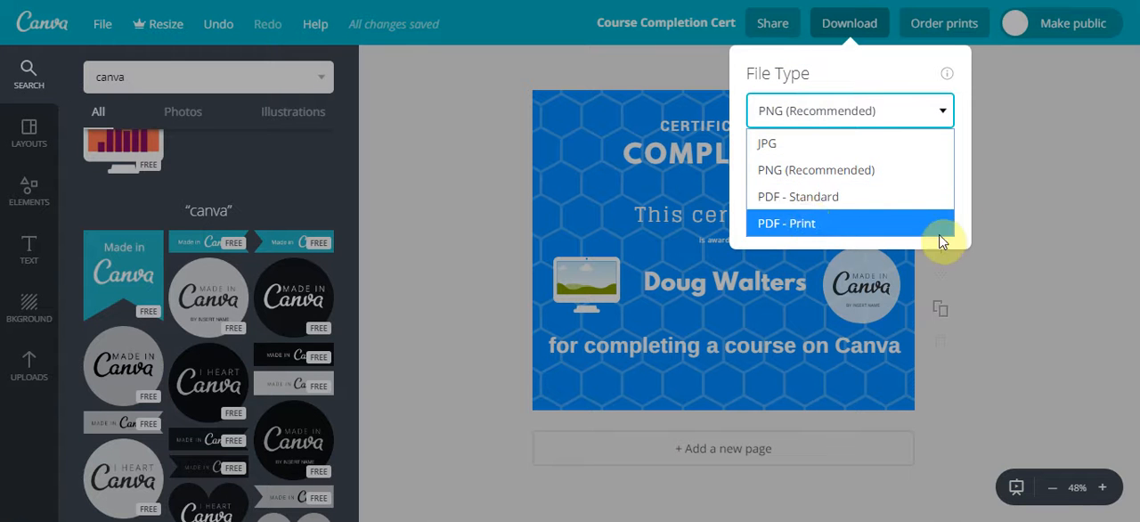
pyautogui.click(1005, 211)
pyautogui.click(1005, 211)
# Examine the print ordering options and the list of product formats the design can be printed as
pyautogui.click(934, 35)
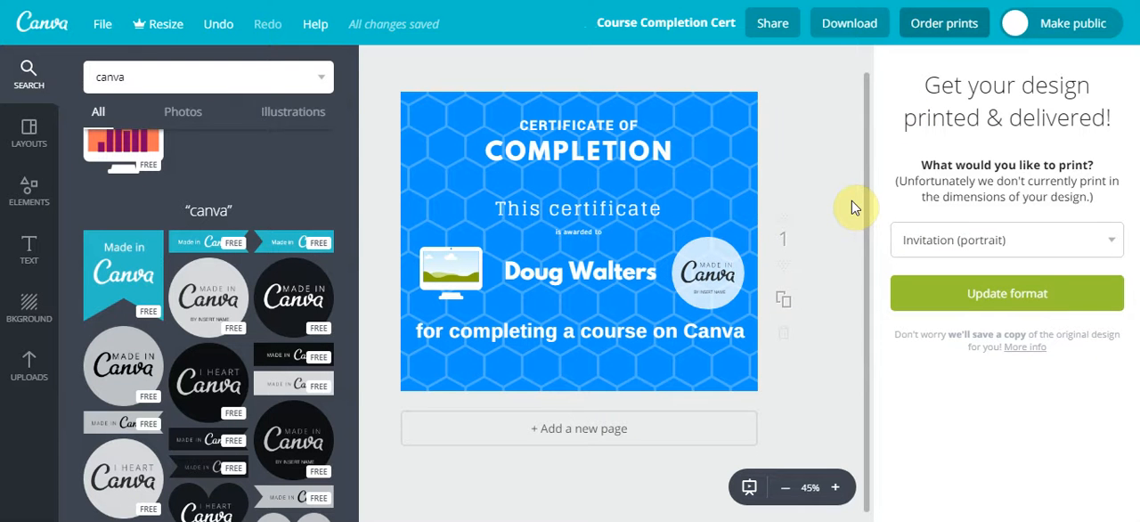
pyautogui.click(1026, 251)
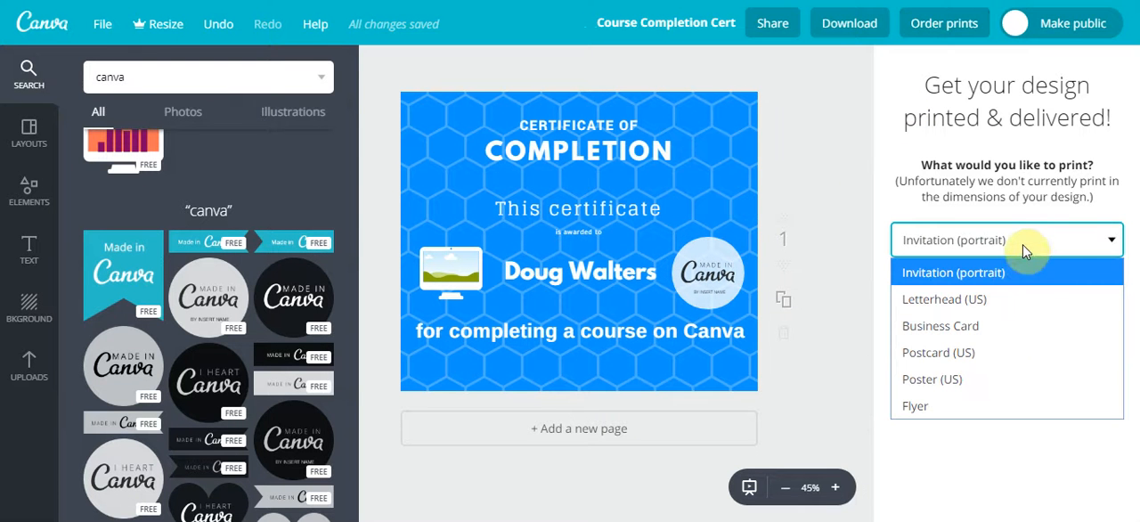
pyautogui.click(940, 236)
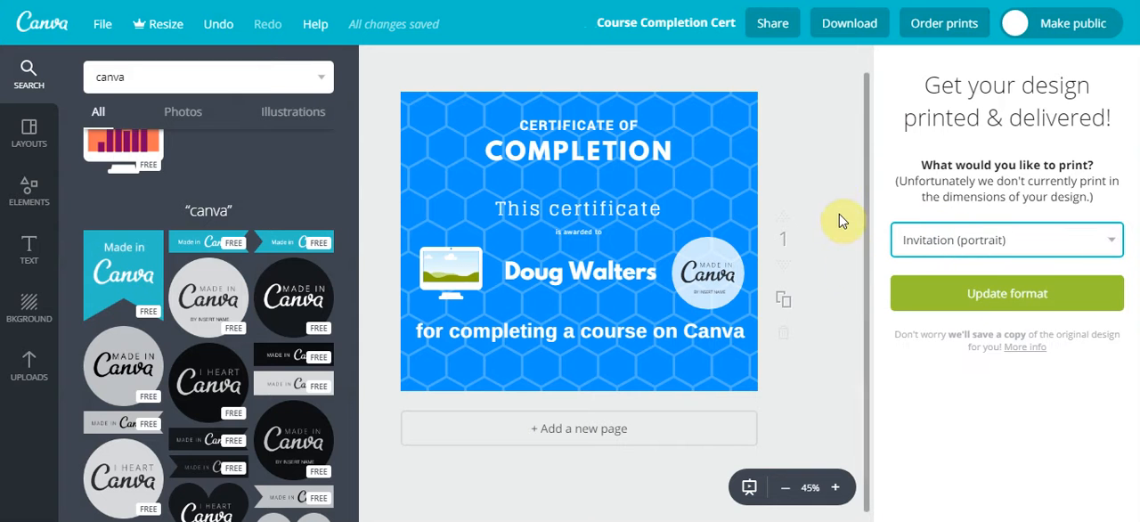